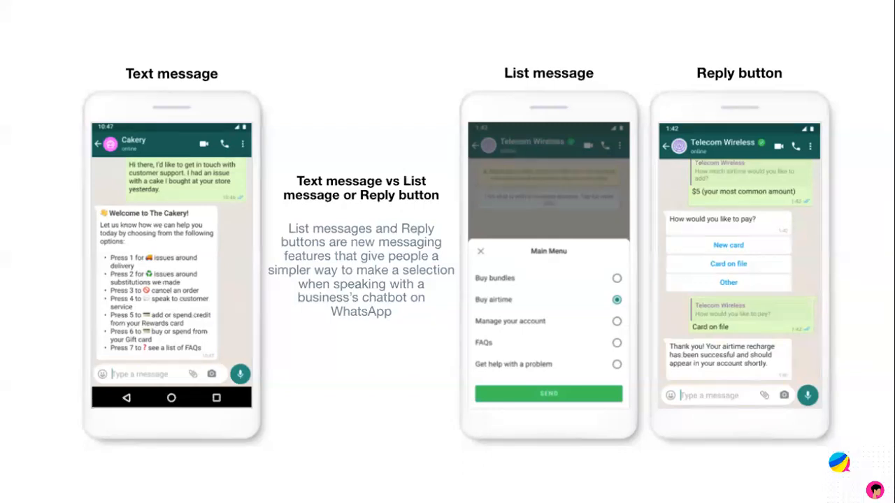
Advance to the slide introducing the Interaktive List Message setup, exit the slideshow and switch to WhatsApp Web
click(332, 119)
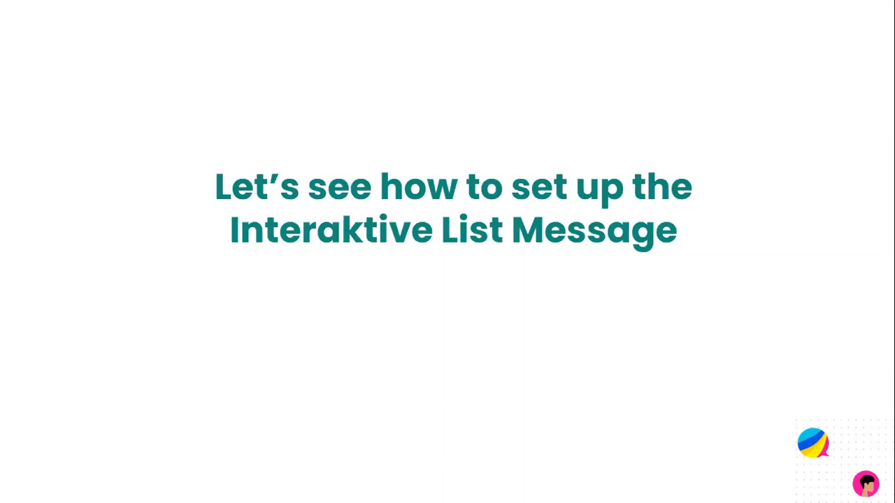
key(Escape)
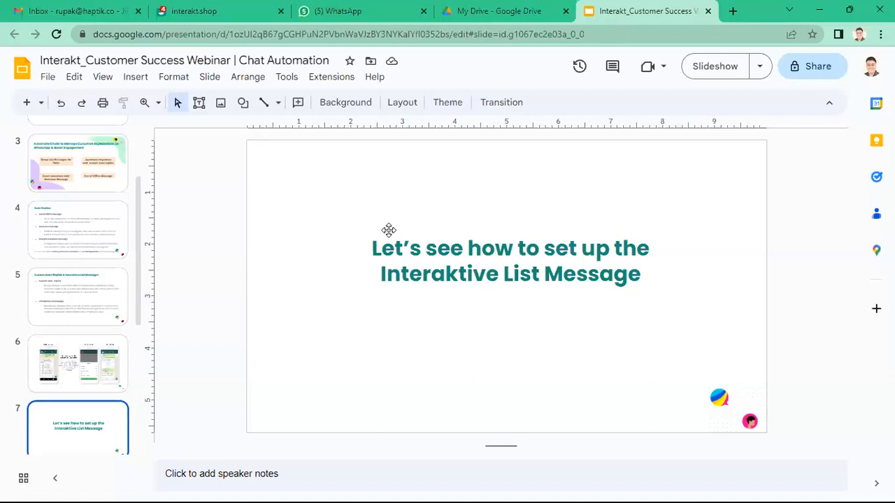
click(376, 7)
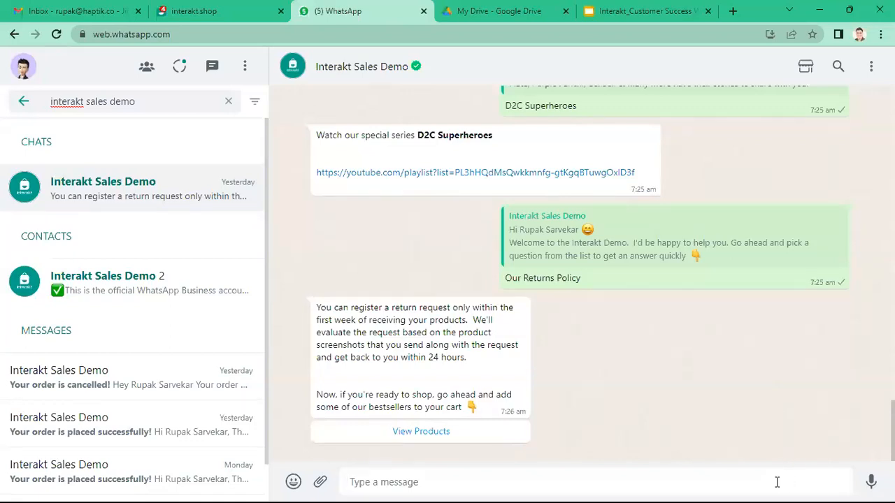
Send "Hi" in the Interakt Sales Demo chat and show the starred messages in place of the chat list
click(434, 480)
text(Hi)
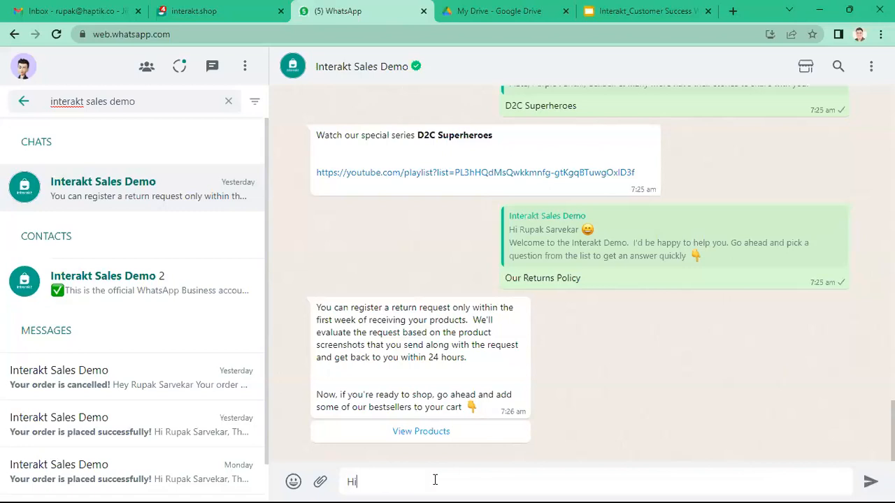
key(Return)
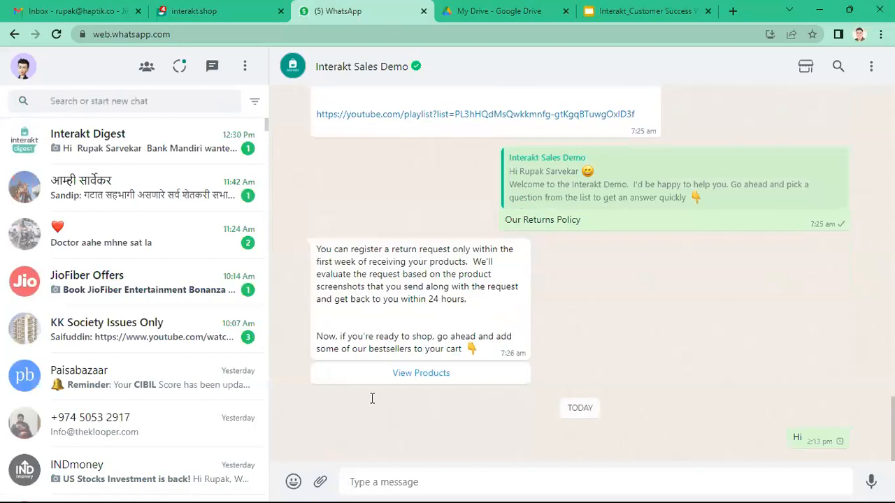
click(245, 66)
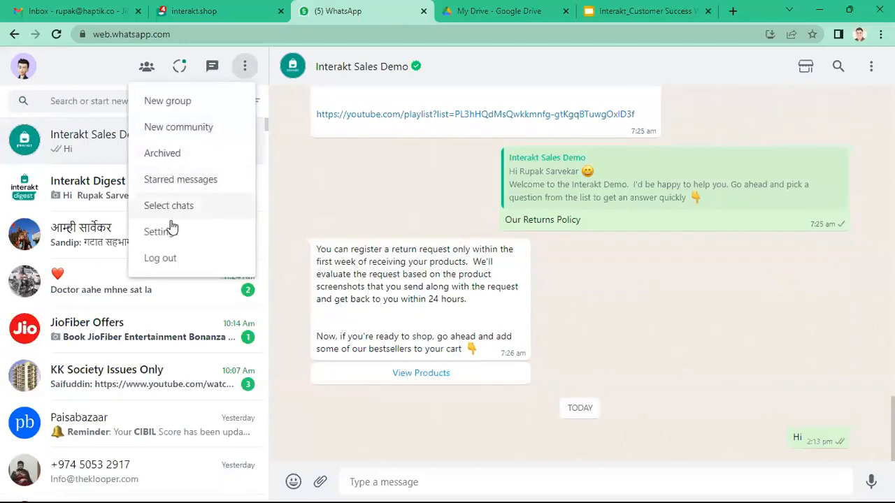
click(182, 180)
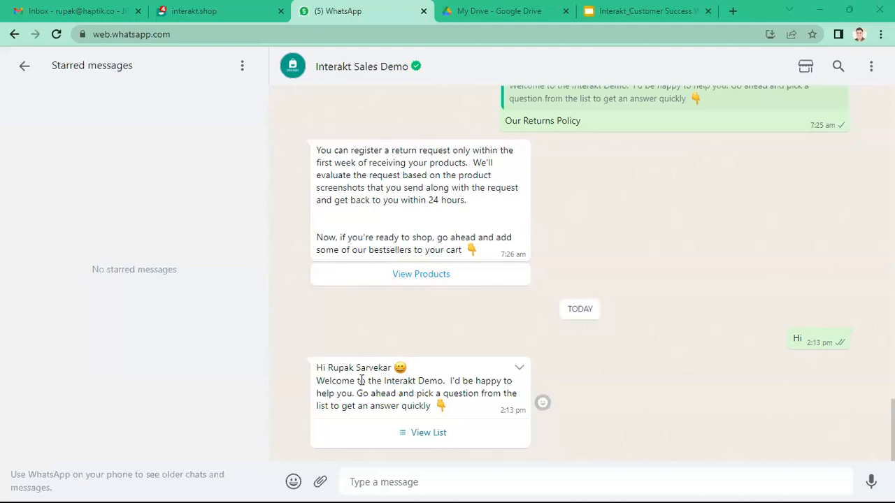
Open the option list of the bot's welcome message, look through its entries and send "About Interakt"
click(422, 435)
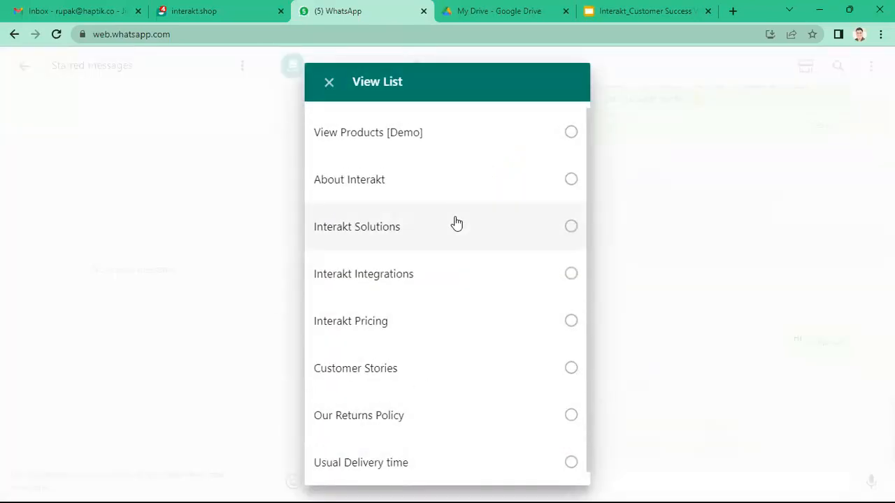
scroll(456, 222, down, 1)
scroll(455, 223, up, 1)
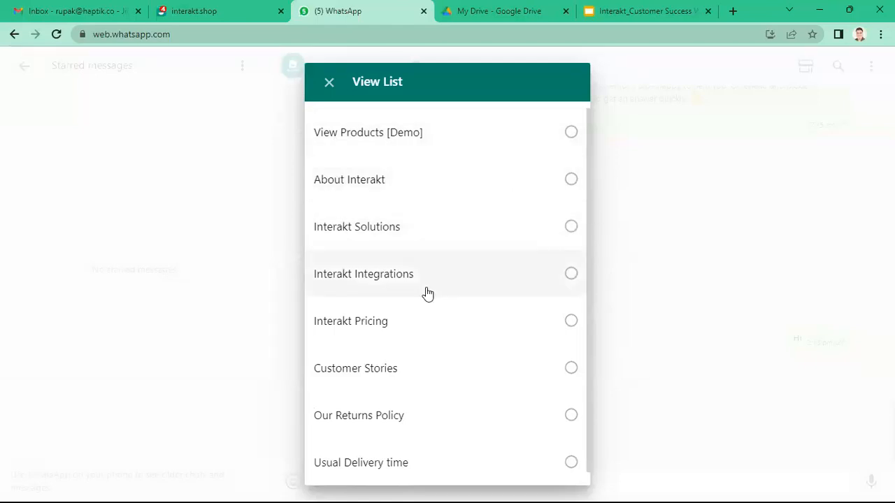
scroll(555, 291, down, 1)
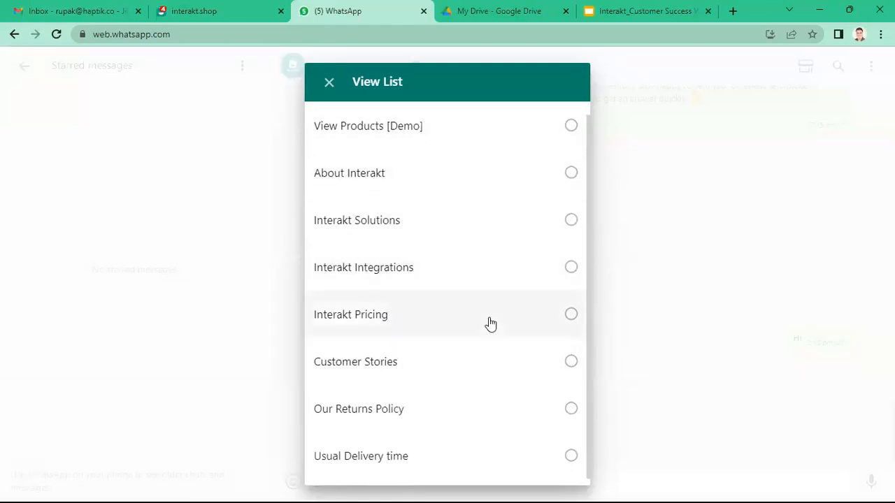
scroll(442, 402, up, 1)
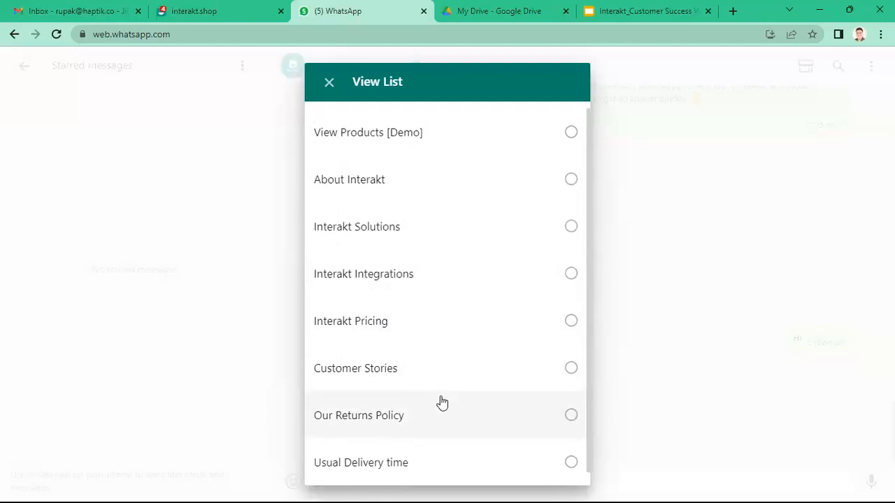
scroll(444, 260, down, 1)
scroll(444, 260, up, 1)
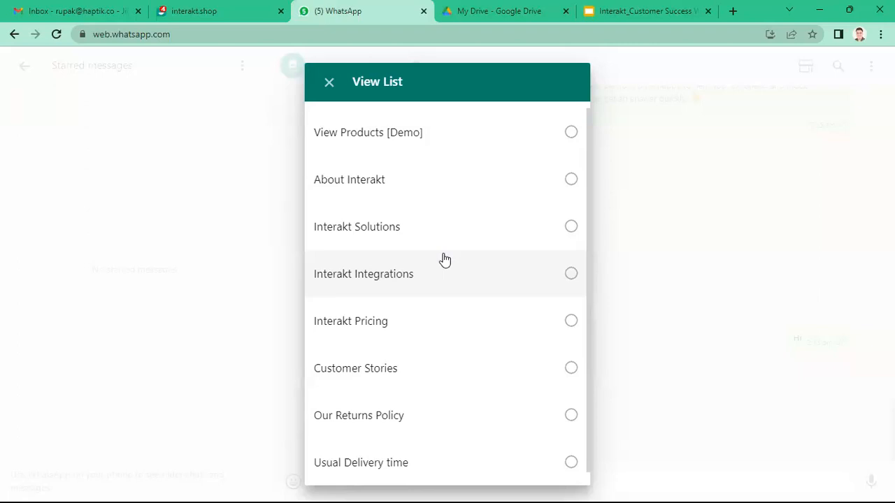
click(570, 181)
click(554, 456)
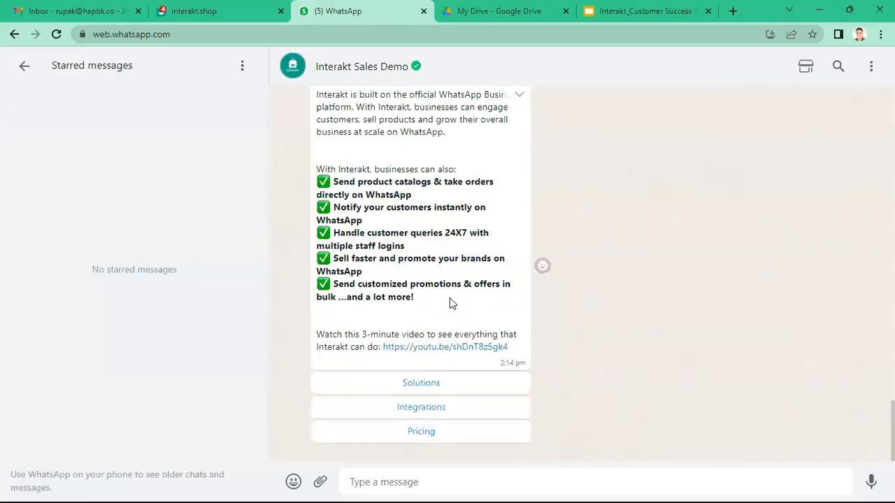
Review the About Interakt reply and follow its reply options through Solutions and WhatsApp Commerce to Get a Live Demo
scroll(450, 300, up, 2)
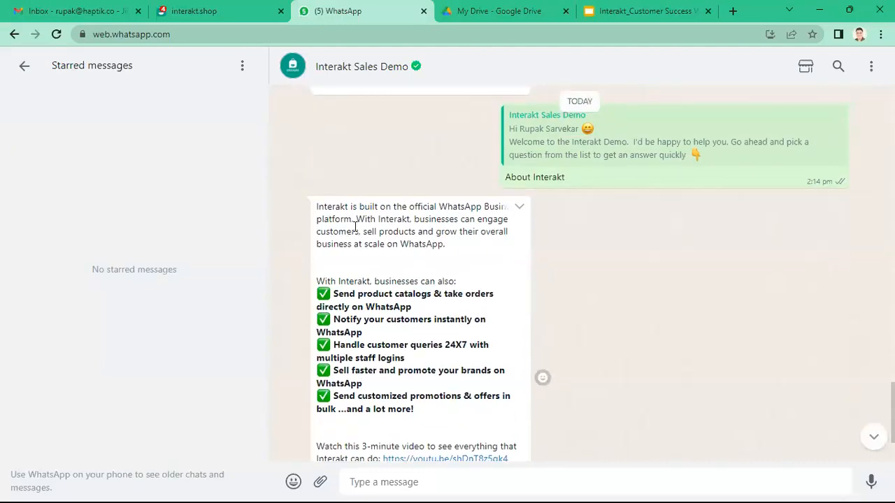
scroll(355, 225, down, 2)
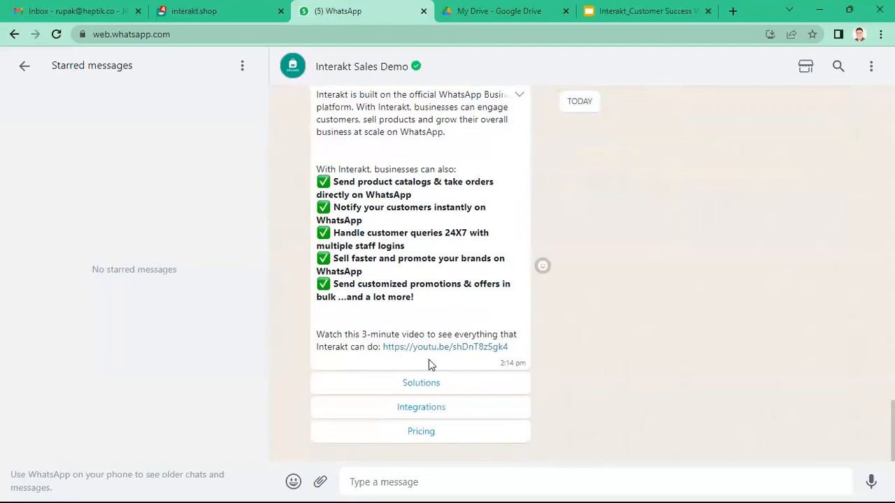
scroll(419, 322, up, 2)
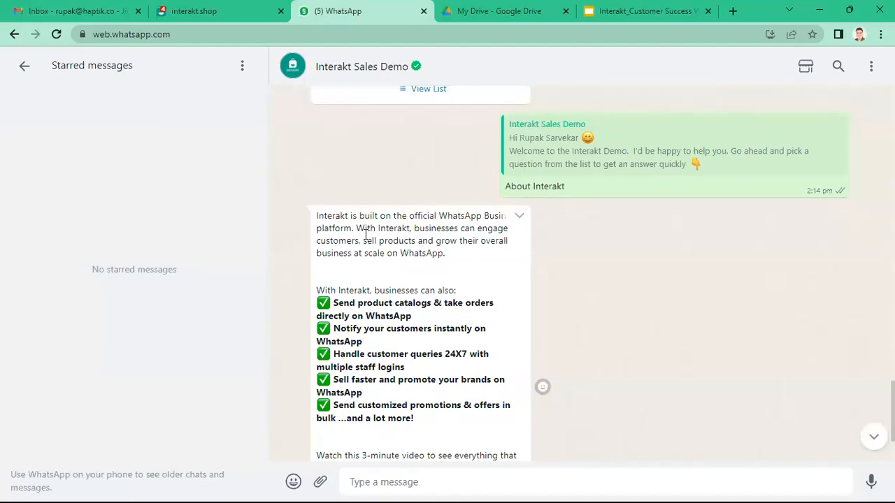
scroll(365, 236, down, 1)
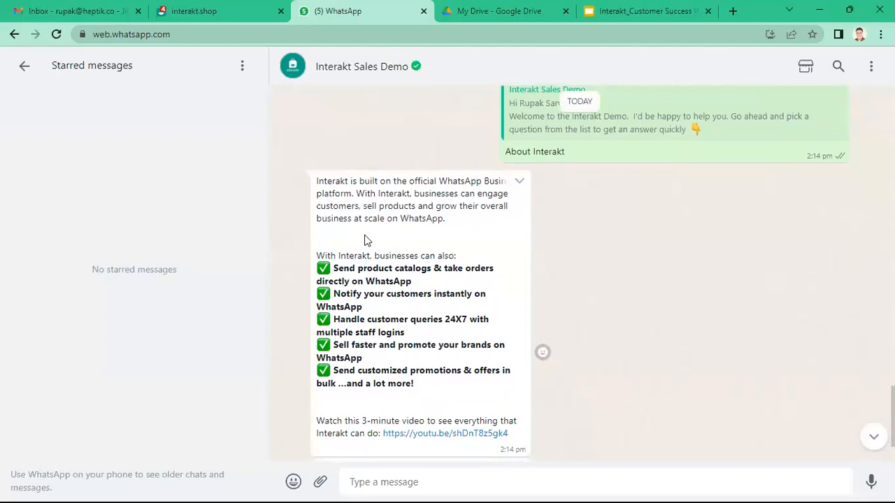
scroll(365, 240, down, 3)
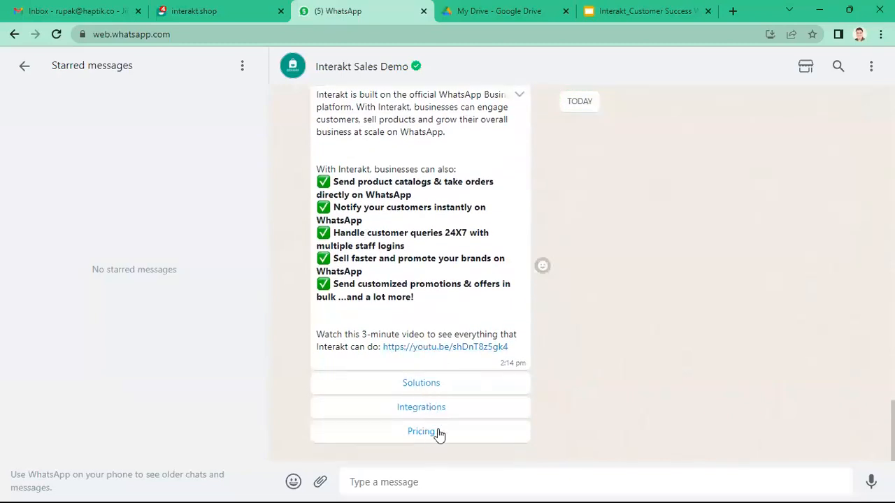
click(434, 384)
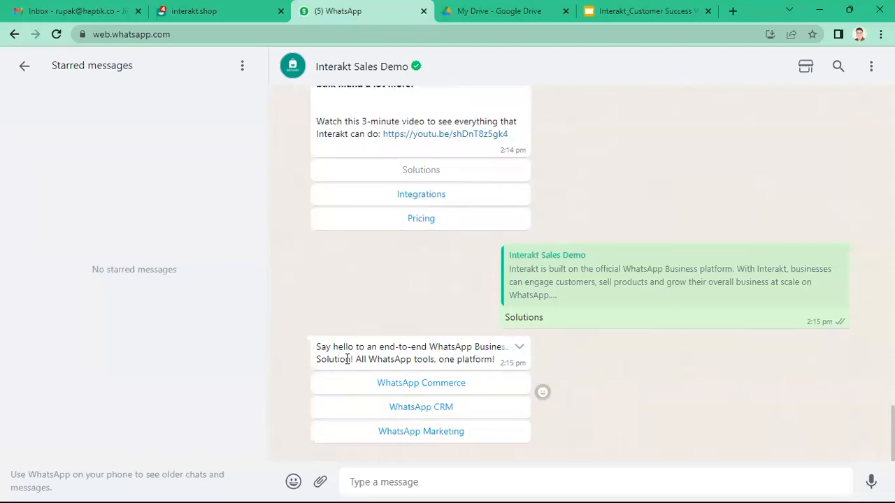
click(422, 383)
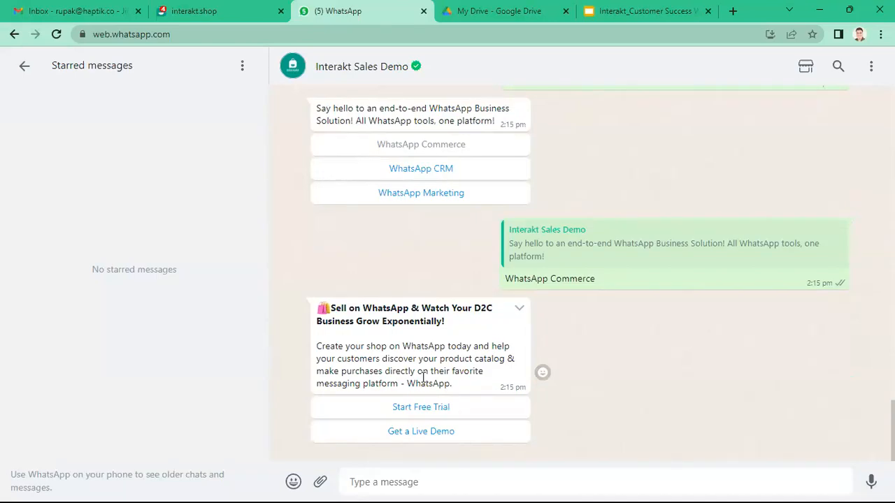
click(420, 432)
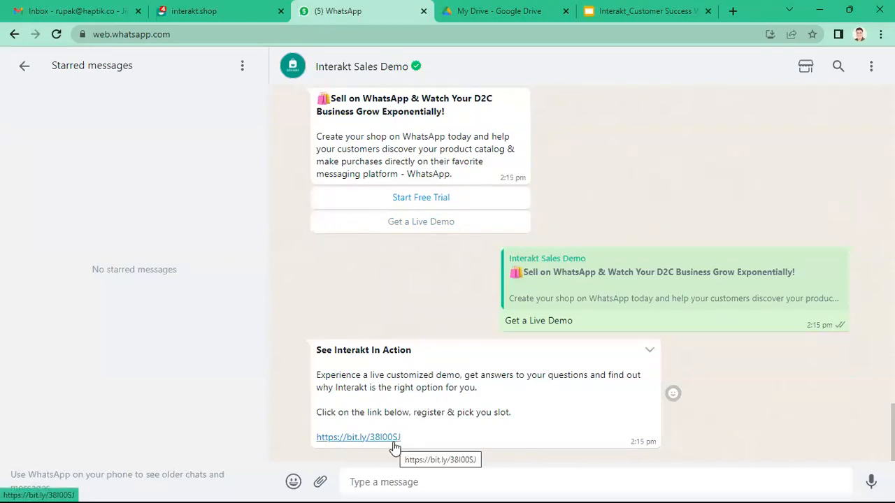
Reopen the welcome message's option list, send "Customer Stories" and answer its reply with D2C Superheroes
scroll(426, 346, up, 4)
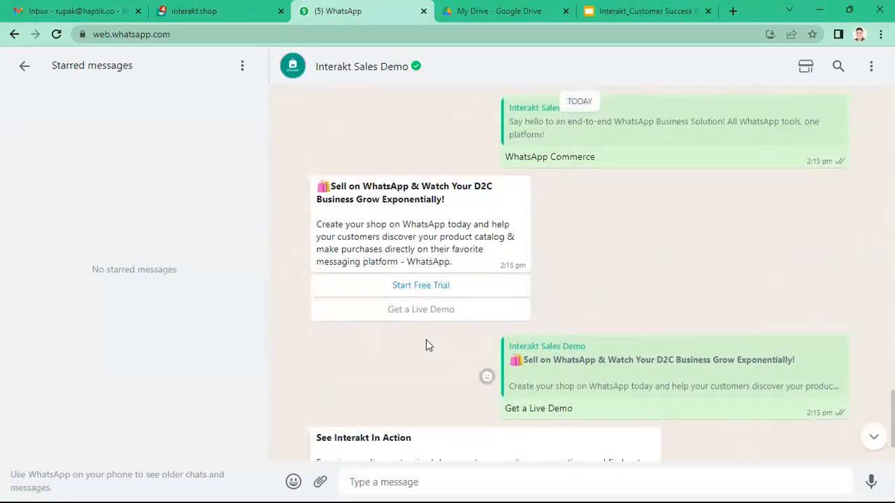
scroll(426, 346, up, 8)
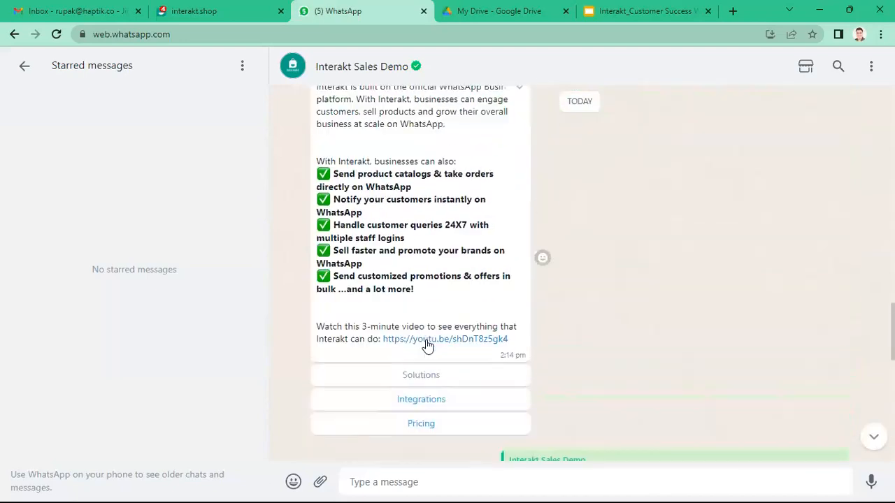
scroll(428, 345, up, 2)
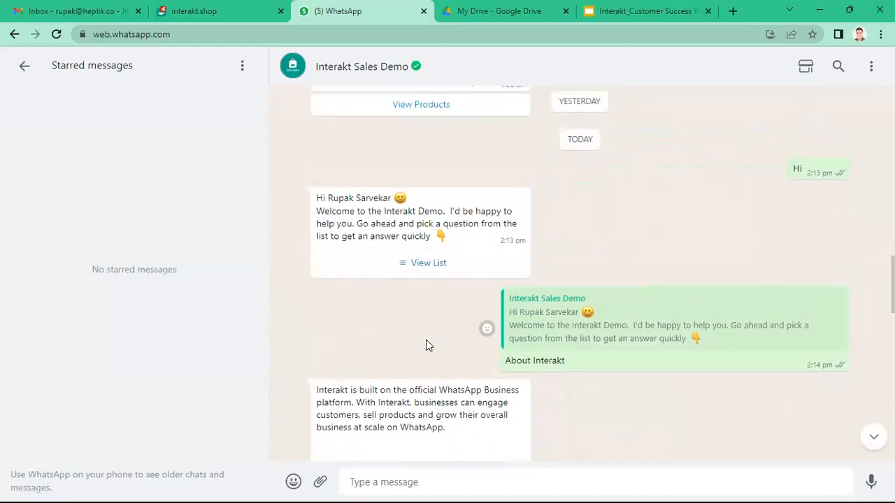
click(438, 271)
scroll(431, 348, down, 1)
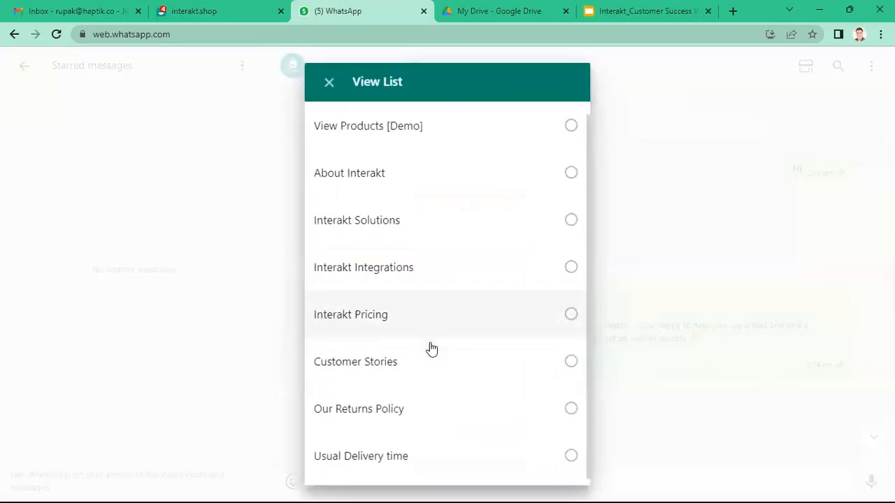
click(575, 363)
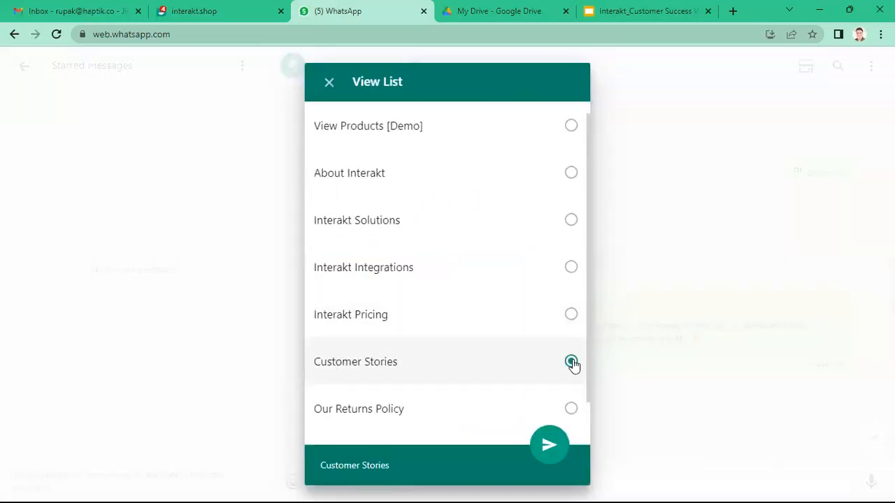
click(554, 440)
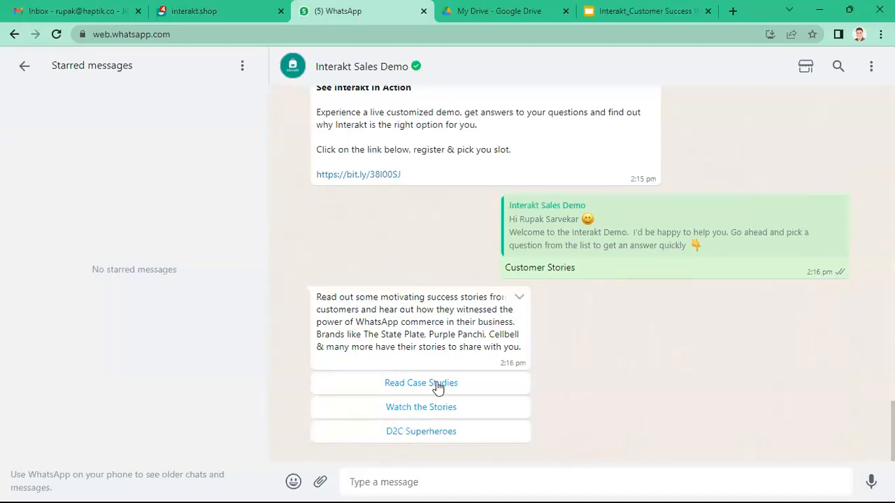
click(421, 431)
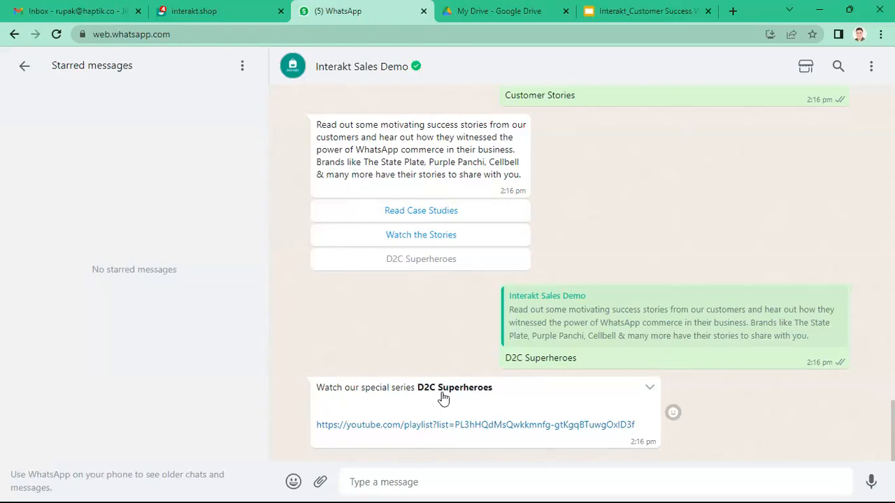
Go back to the welcome message's option list and send "View Products [Demo]"
scroll(445, 387, up, 15)
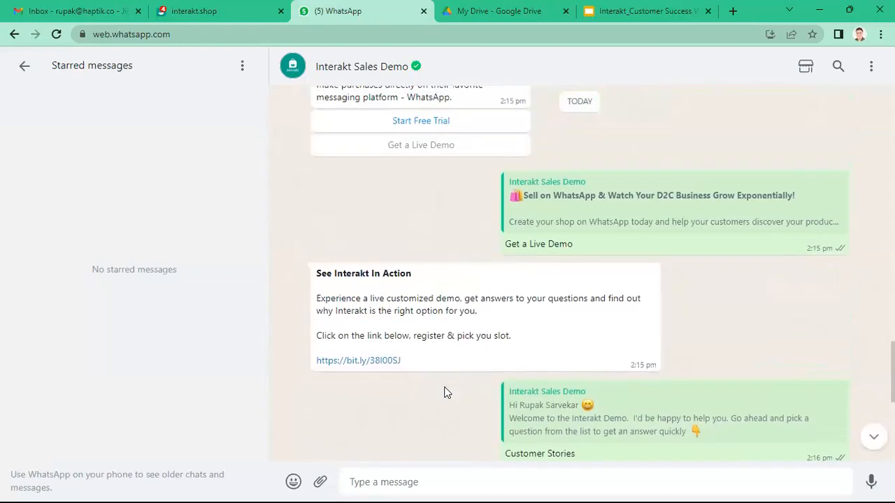
scroll(445, 390, up, 10)
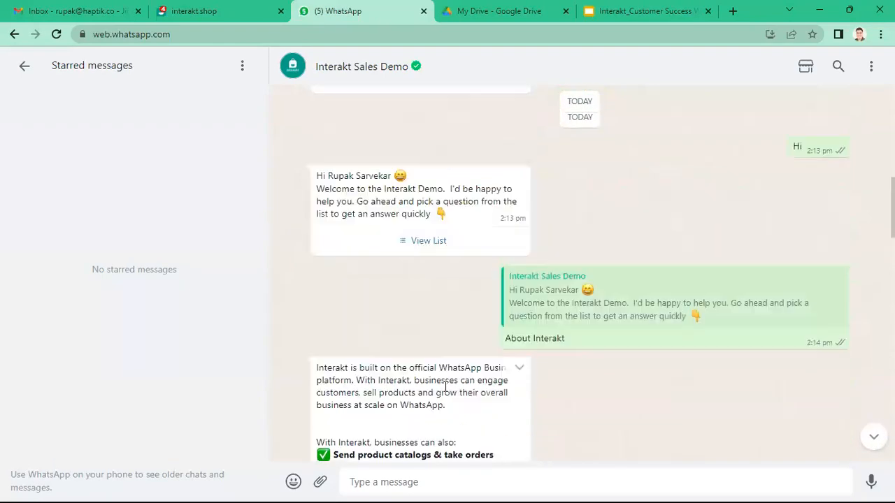
click(416, 280)
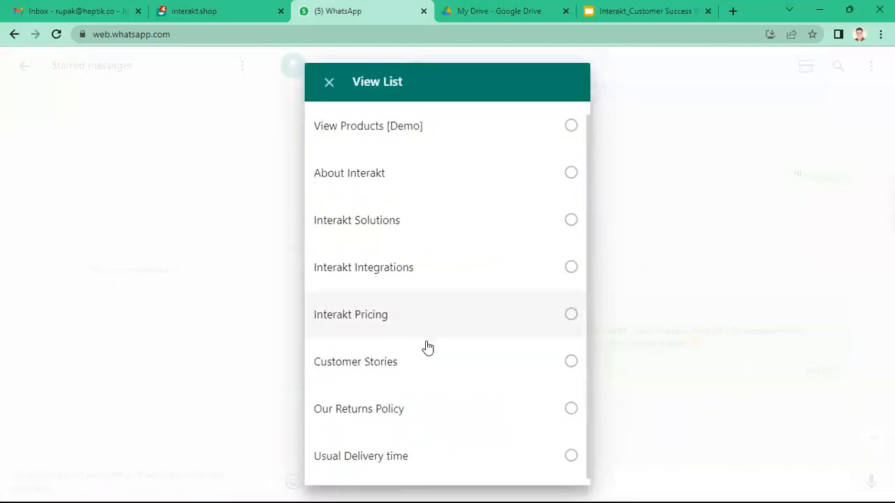
click(571, 132)
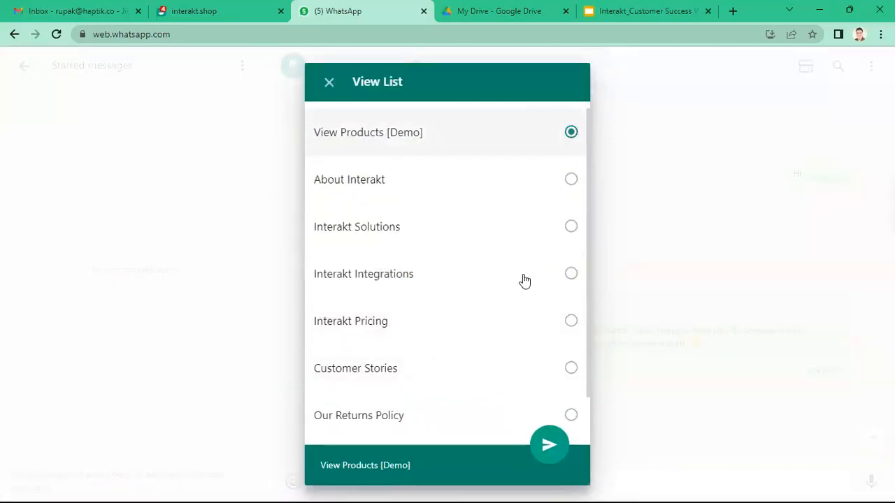
click(560, 451)
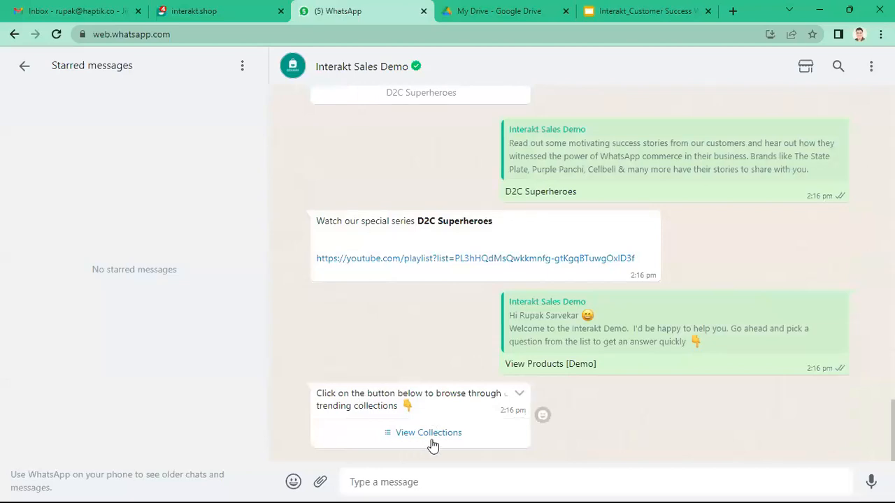
Open the bot's list of trending collections and send "Hair, Skin & Beauty"
click(441, 441)
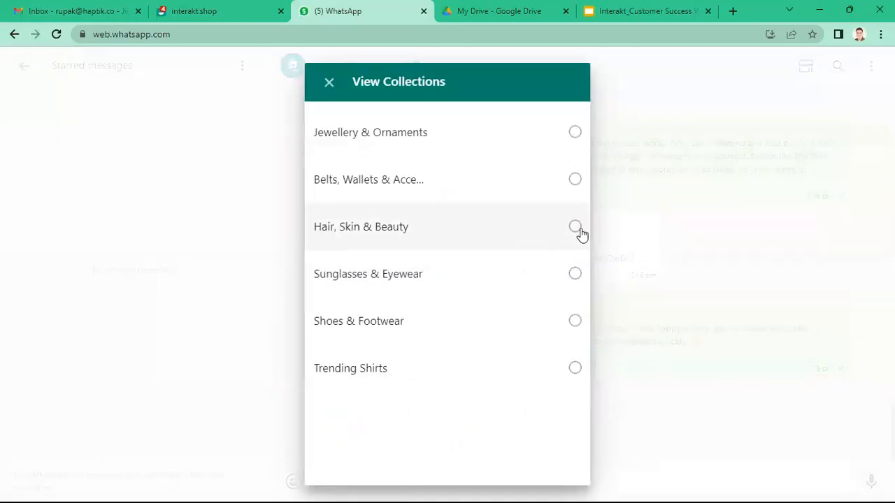
click(576, 228)
click(551, 445)
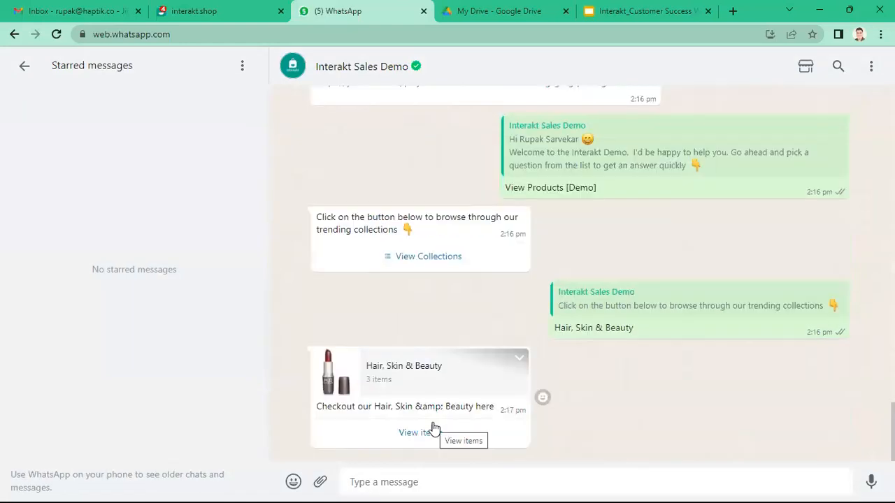
View the Hair, Skin & Beauty items and add the LipCare 100% Vegan Matte Lipstick to the cart
click(422, 433)
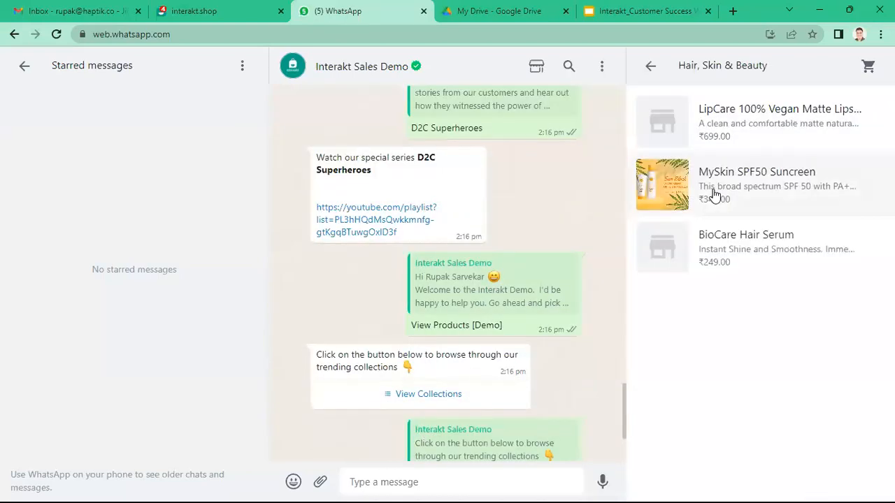
click(822, 113)
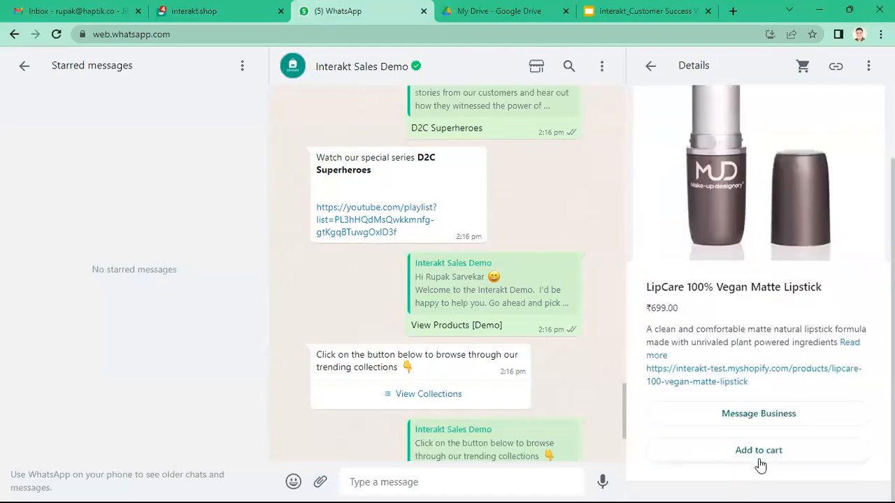
click(760, 453)
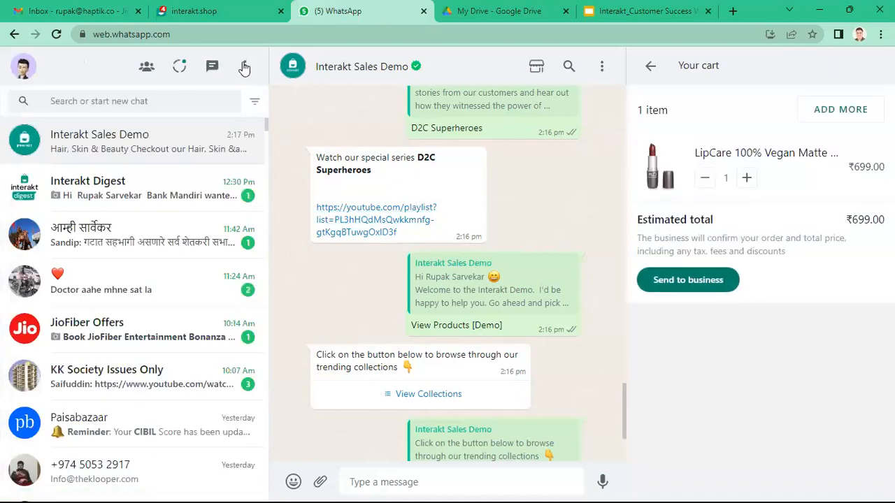
Replace the chat list with the starred messages and send the lipstick cart to the business
click(244, 66)
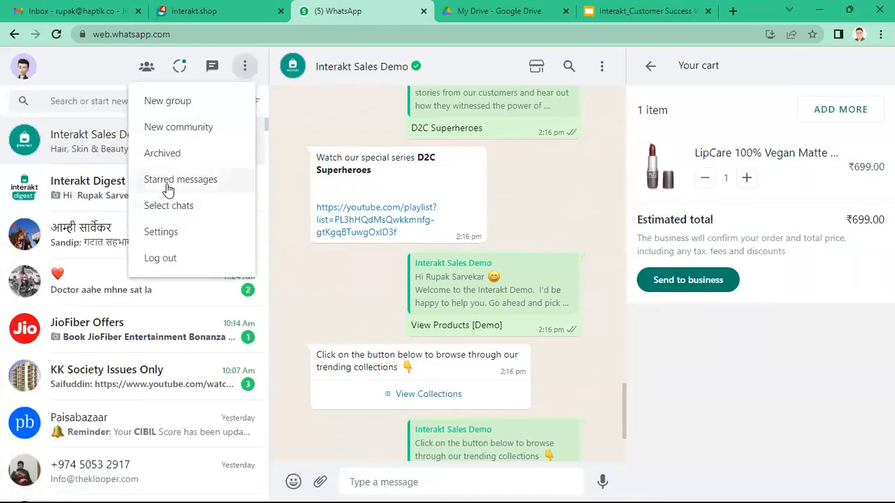
click(168, 183)
click(685, 285)
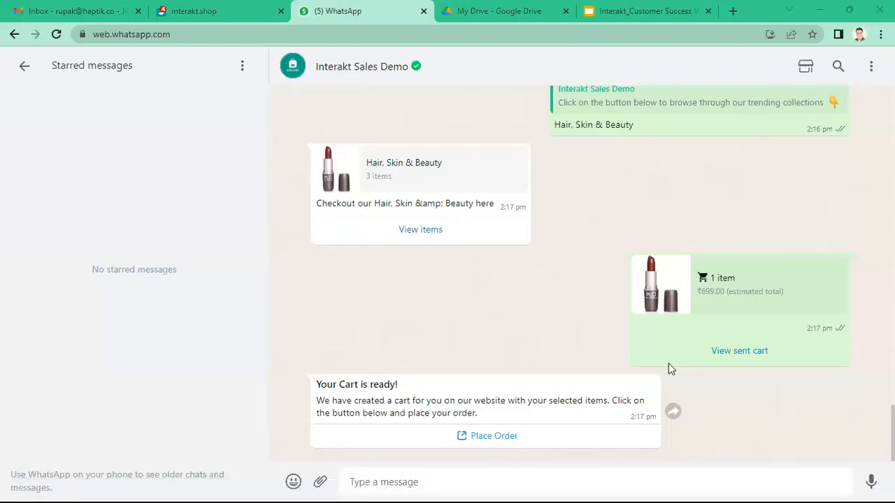
Review the WhatsApp conversation from the cart reply back up to the About Interakt reply
scroll(563, 239, up, 10)
scroll(564, 239, up, 3)
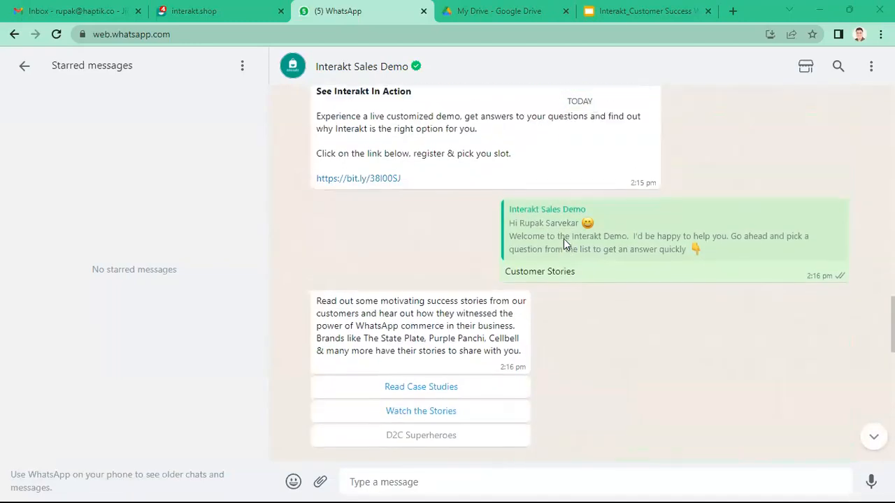
scroll(563, 238, up, 4)
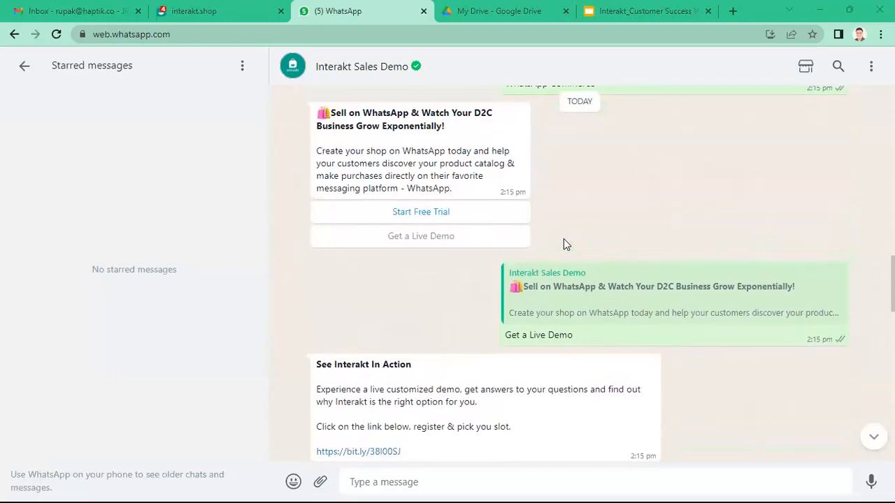
scroll(564, 240, up, 5)
scroll(566, 244, up, 1)
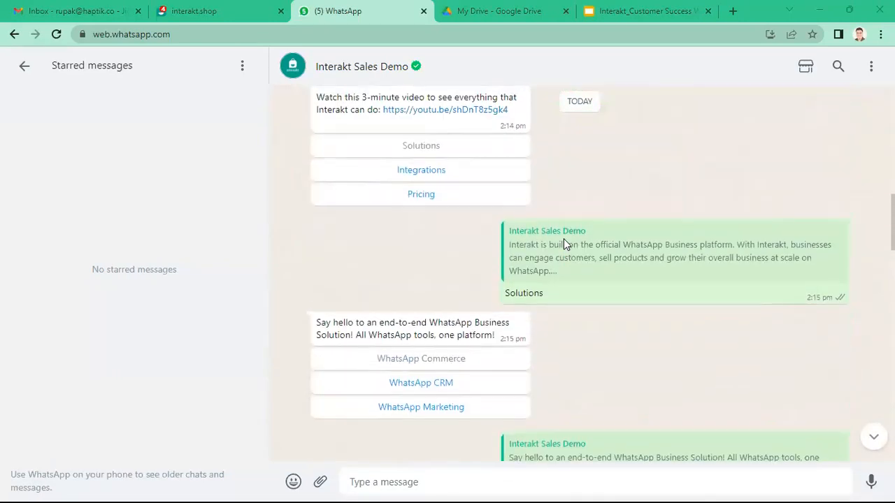
scroll(563, 238, up, 1)
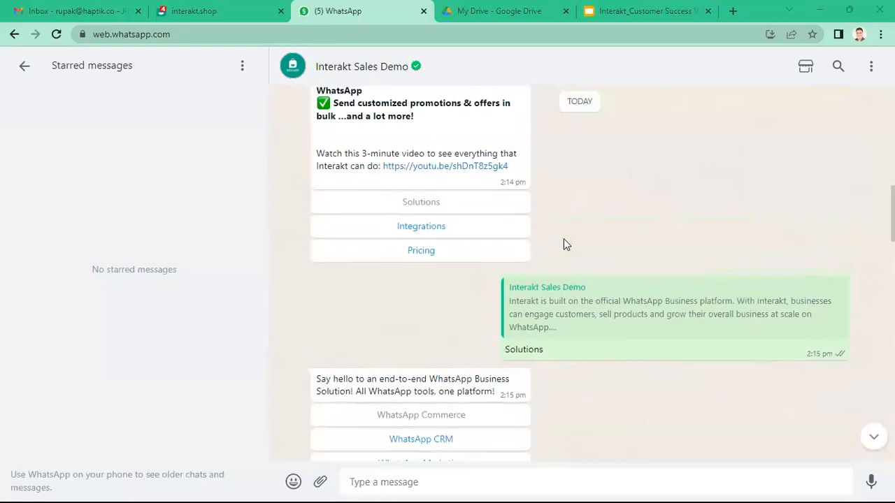
scroll(563, 238, up, 2)
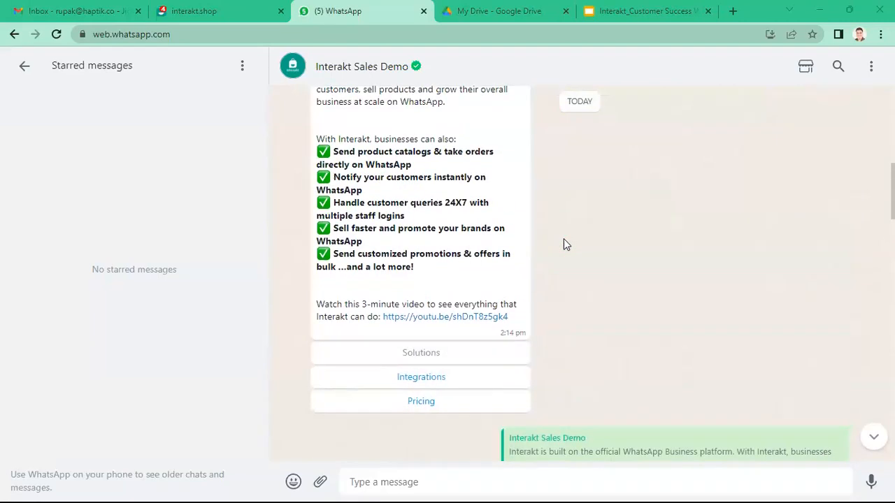
scroll(564, 239, up, 1)
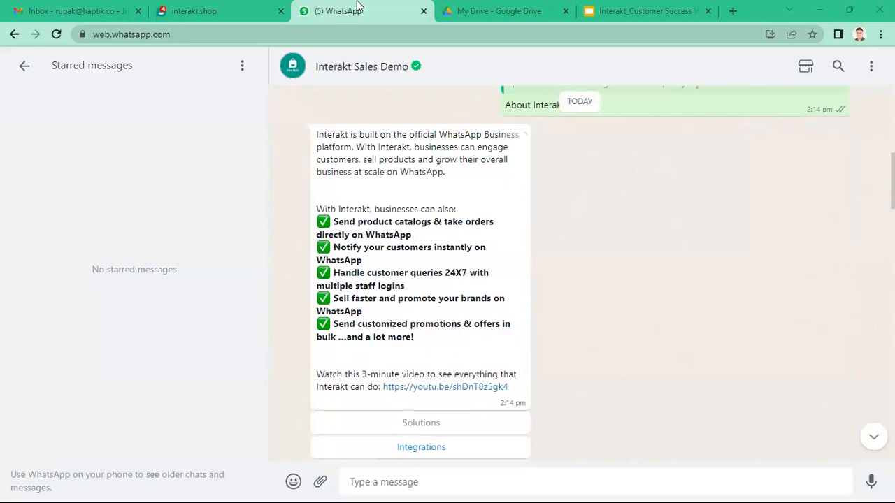
Switch to the Interakt inbox and review how the customer's list replies, button replies and cart order appear in the open chat
click(239, 8)
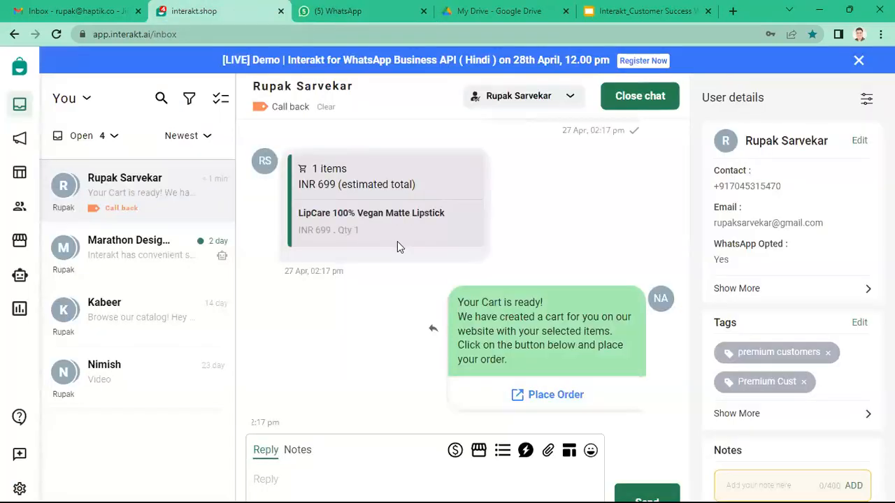
scroll(397, 246, up, 6)
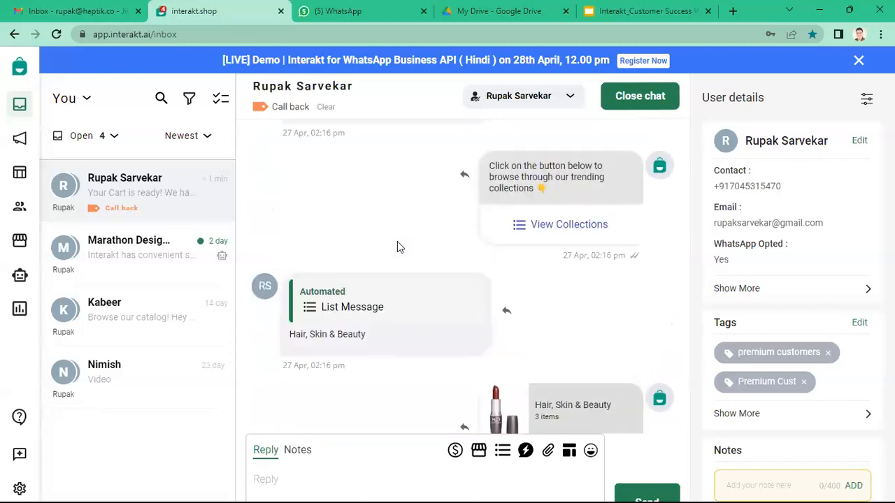
scroll(390, 219, up, 5)
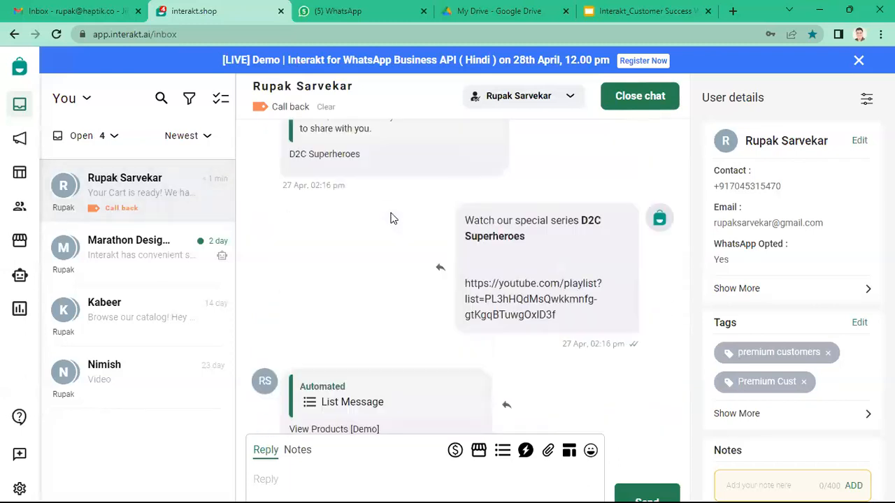
scroll(390, 219, up, 6)
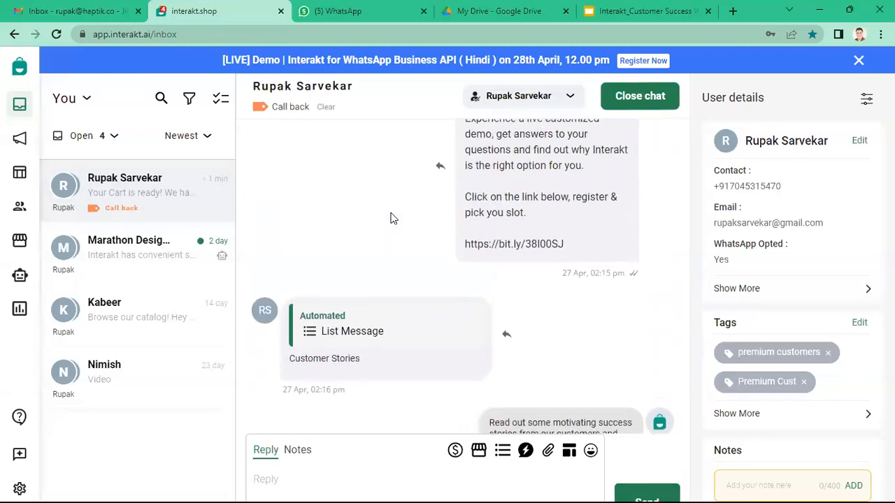
scroll(390, 219, up, 6)
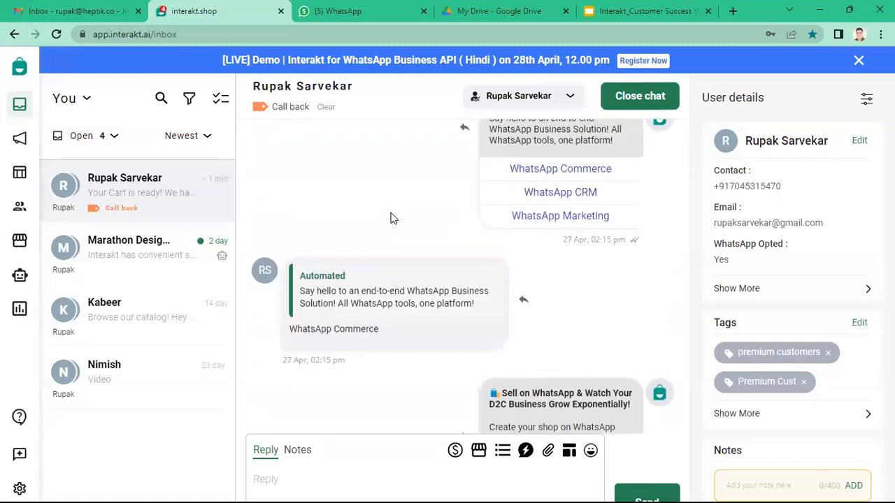
scroll(401, 260, up, 3)
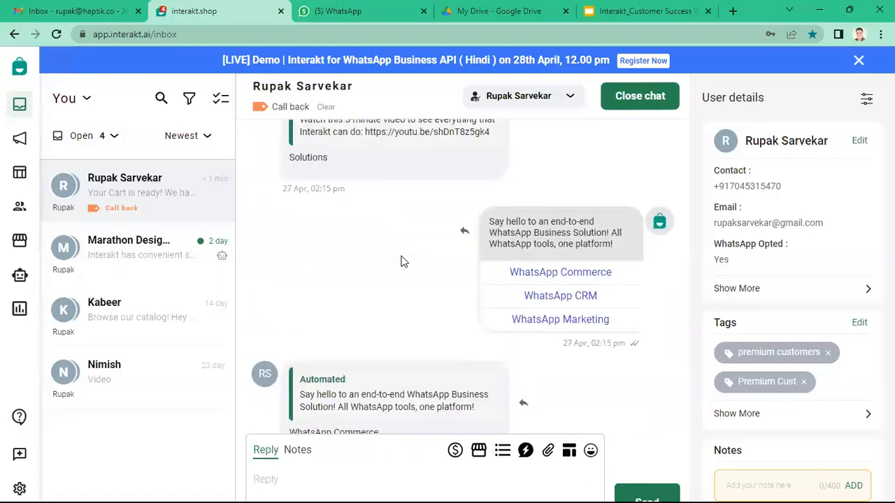
scroll(401, 260, down, 9)
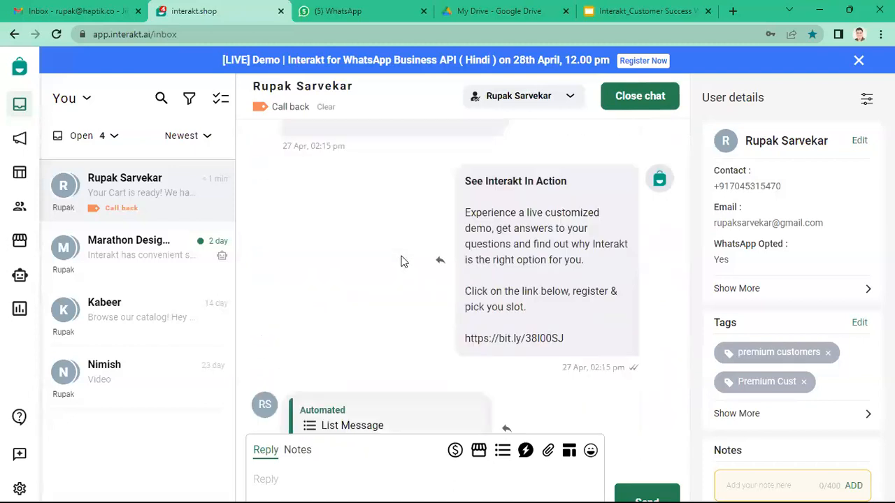
scroll(401, 260, down, 10)
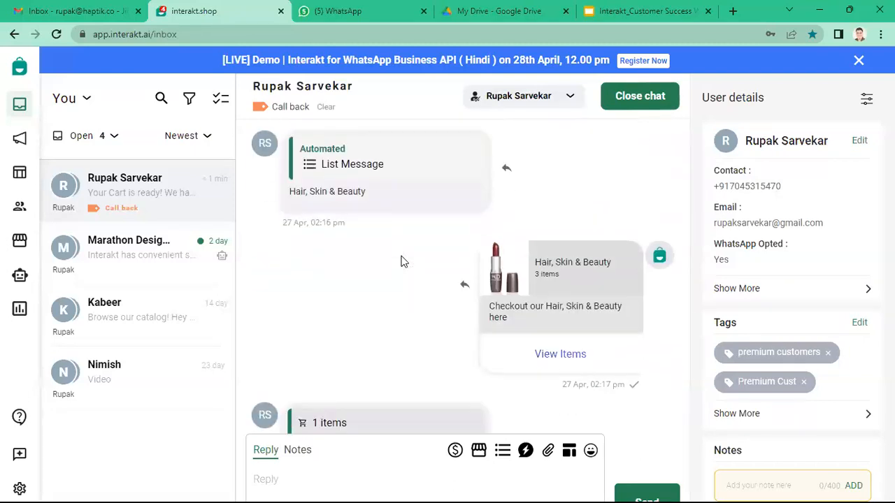
scroll(401, 261, down, 4)
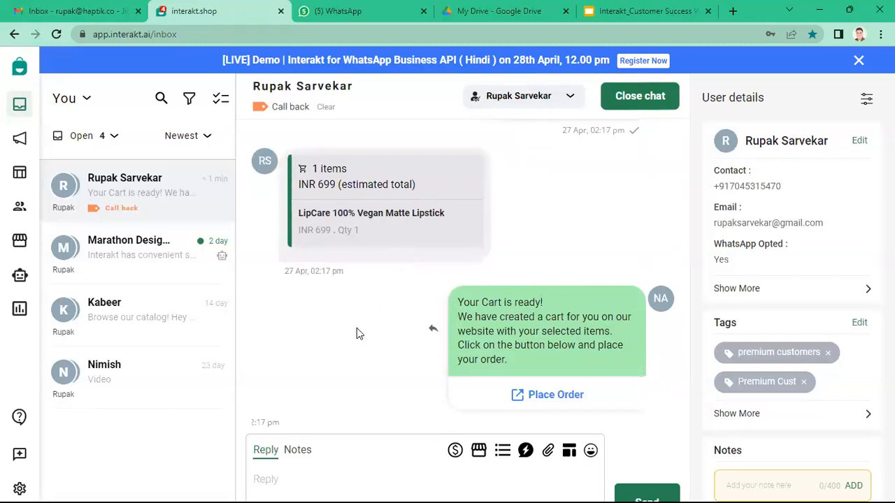
Open Interakt's Automation section, look at Custom Auto Reply and return to Inbox Settings
click(20, 275)
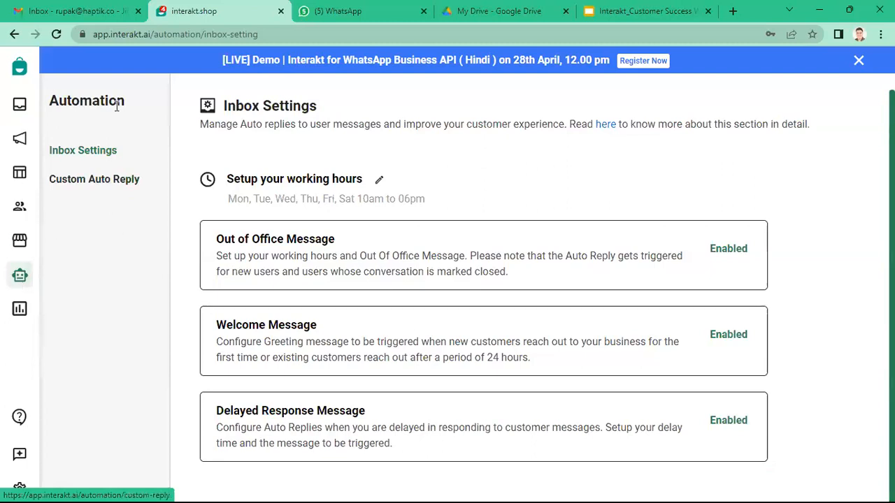
click(92, 180)
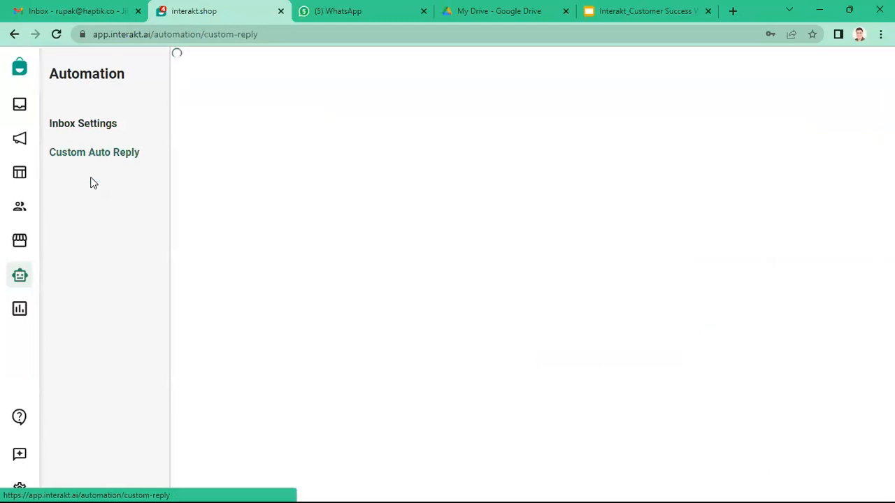
click(75, 124)
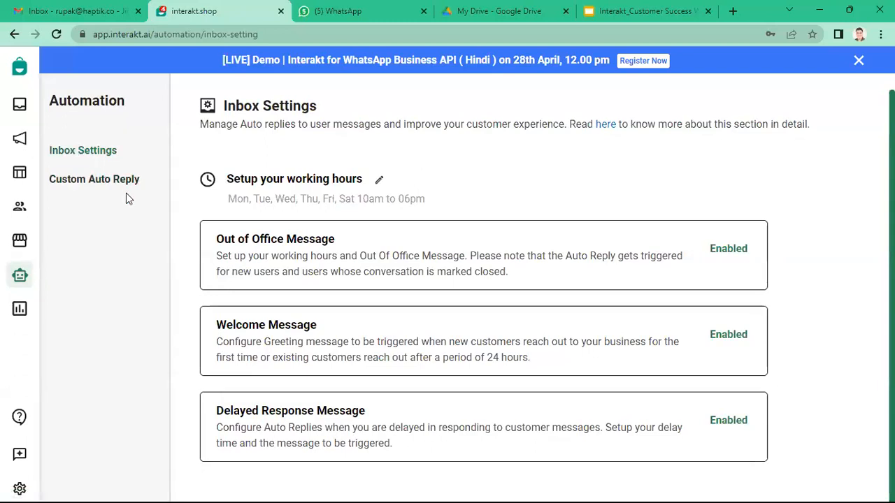
Set Monday's working hours to 09:00 am to 07:00 pm and save them
click(379, 182)
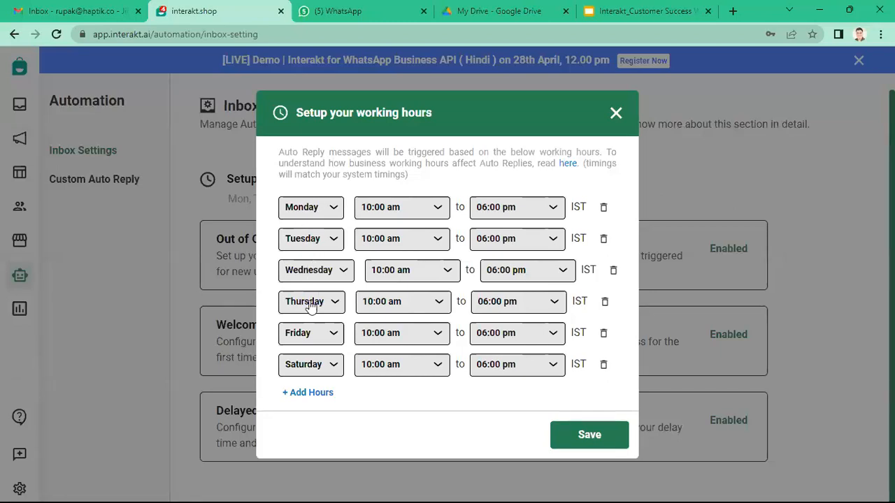
click(409, 214)
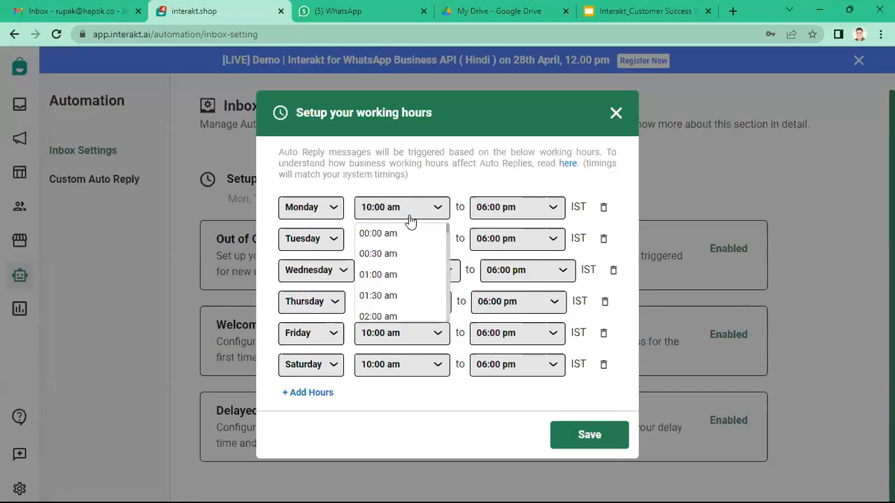
scroll(407, 271, down, 5)
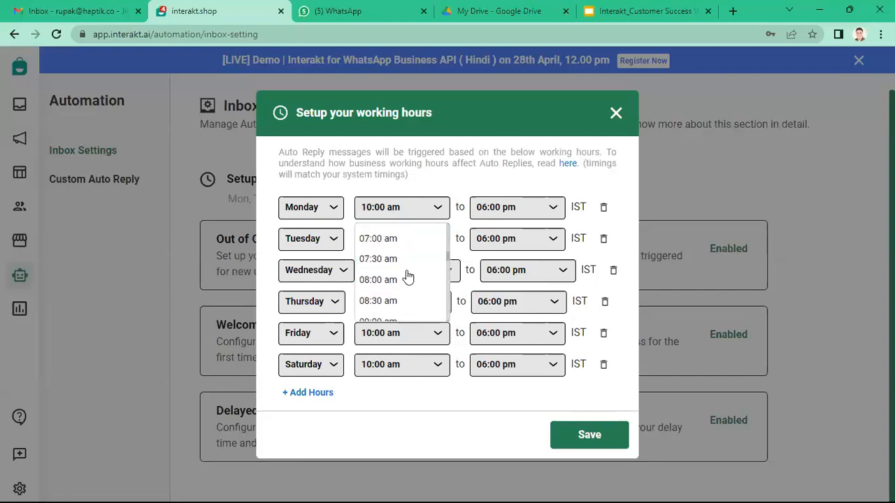
scroll(406, 277, down, 2)
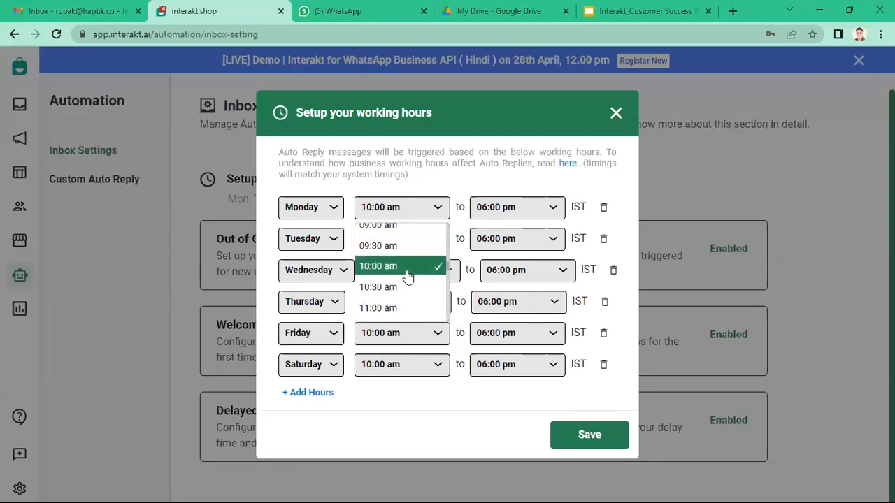
click(390, 233)
click(521, 209)
scroll(523, 285, down, 5)
scroll(524, 289, down, 1)
click(503, 315)
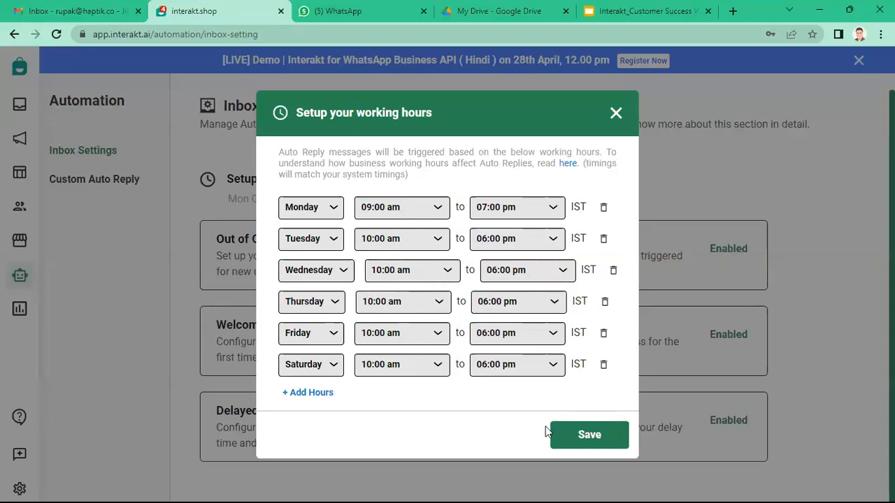
click(589, 436)
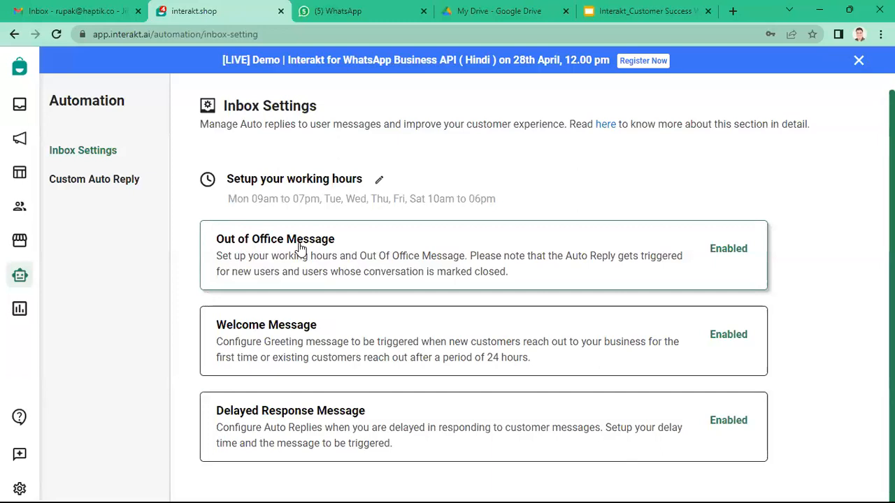
Expand the Out of Office Message settings, open the message for editing, review its text and variable, and close the editor
click(335, 254)
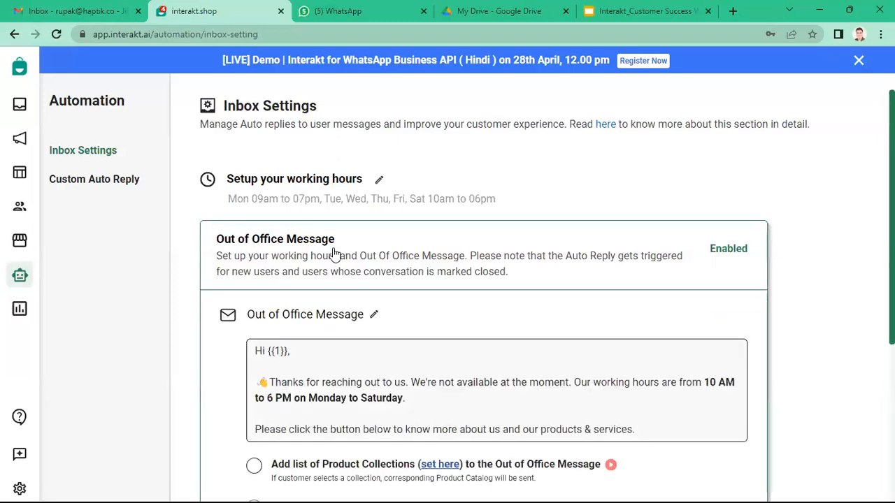
scroll(335, 254, down, 2)
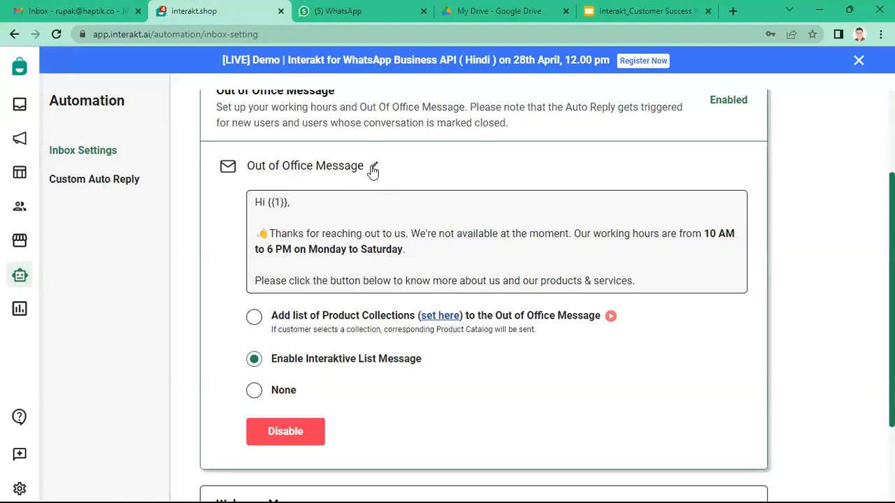
click(373, 168)
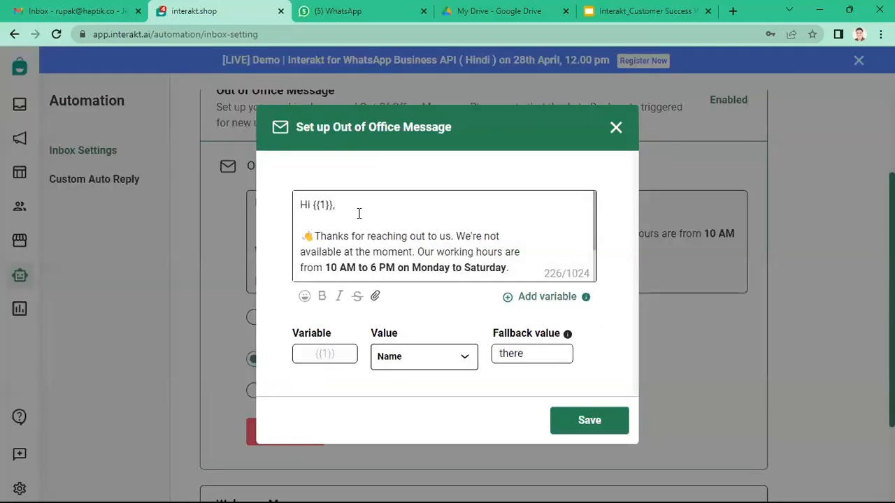
click(328, 219)
scroll(328, 218, down, 2)
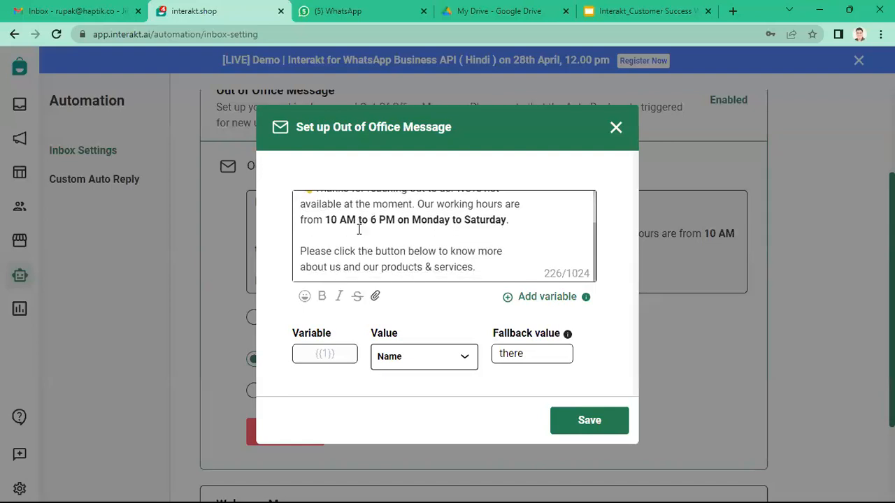
scroll(358, 229, up, 2)
scroll(359, 229, down, 1)
scroll(358, 229, up, 1)
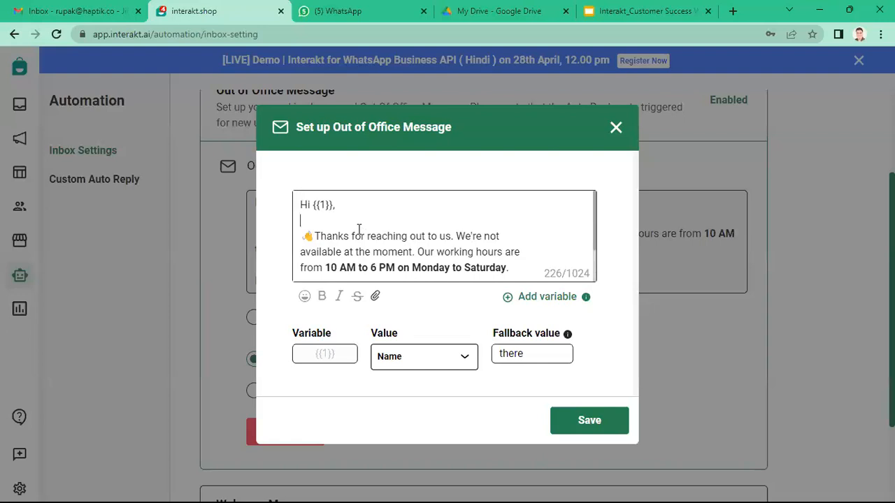
scroll(398, 240, down, 1)
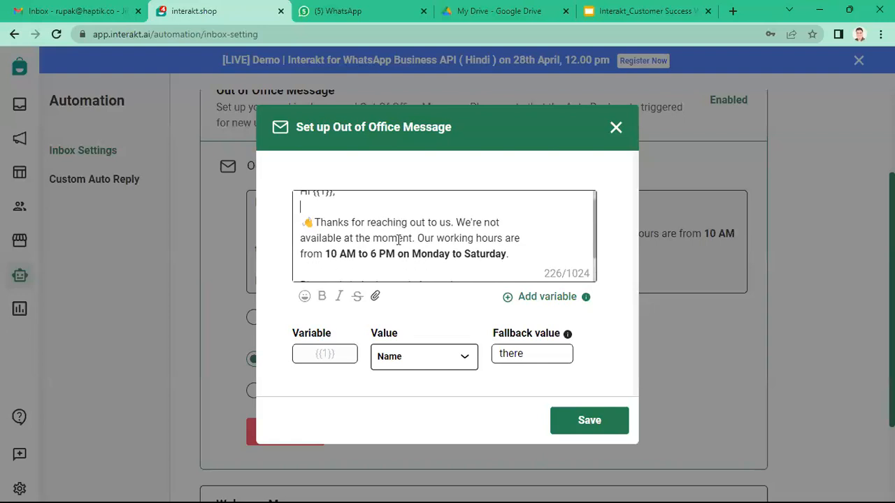
scroll(398, 240, down, 1)
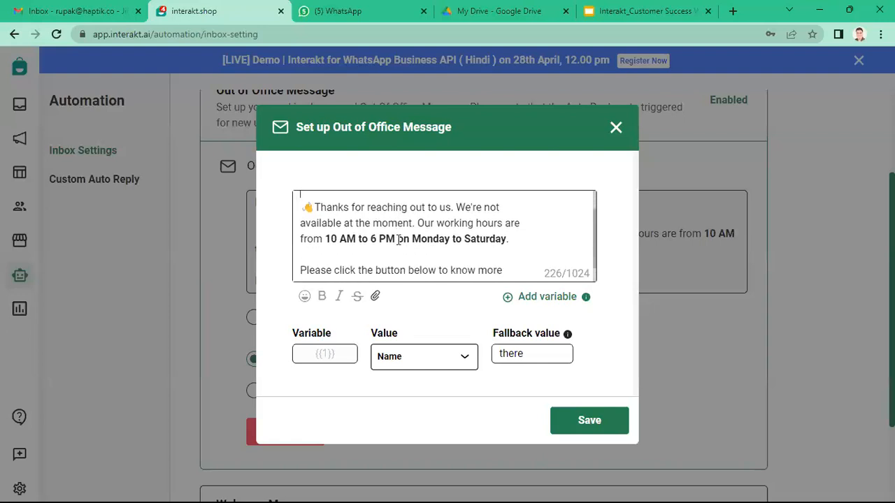
scroll(402, 249, down, 1)
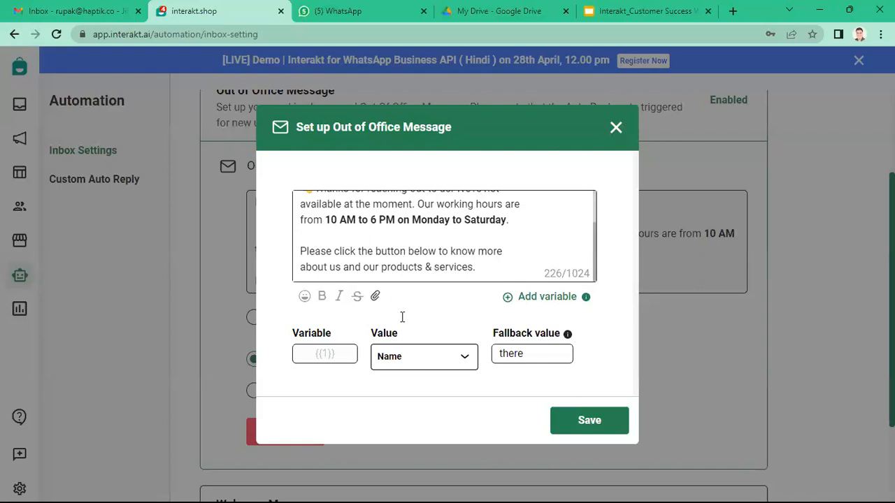
click(615, 128)
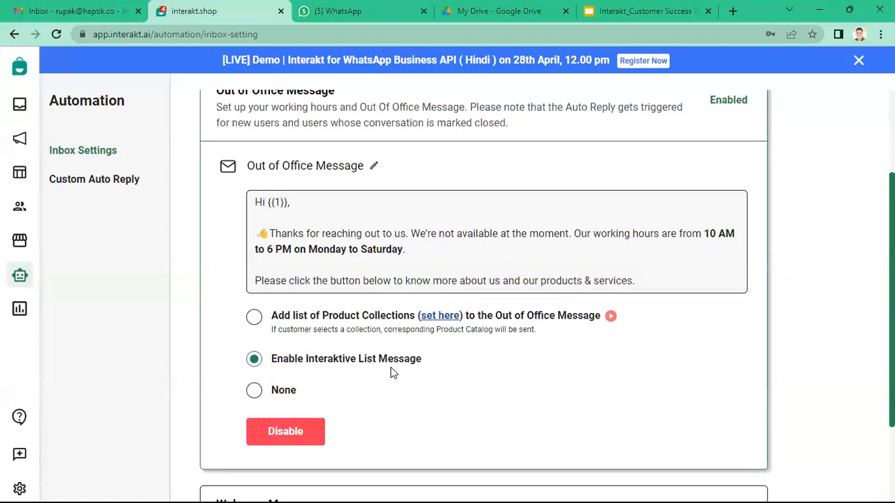
Examine the Out of Office Message text and its product collection and Interaktive List Message options
scroll(367, 248, down, 1)
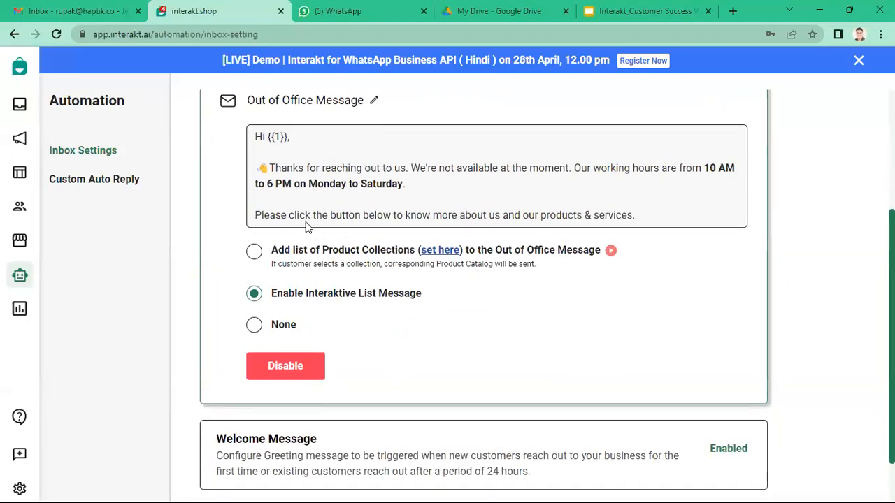
scroll(306, 222, up, 1)
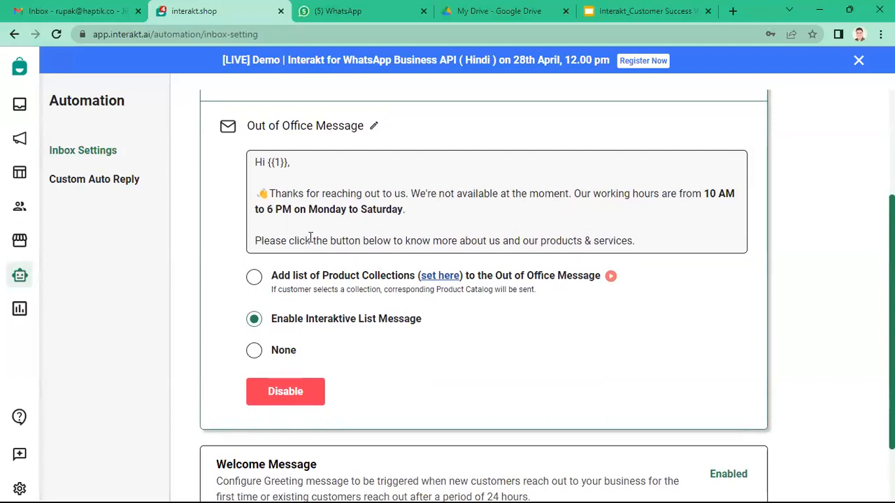
scroll(310, 239, up, 1)
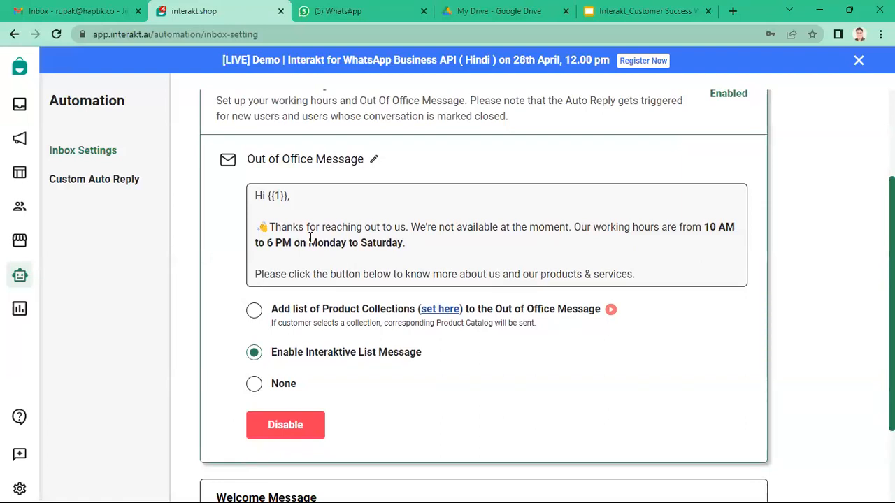
scroll(310, 241, down, 1)
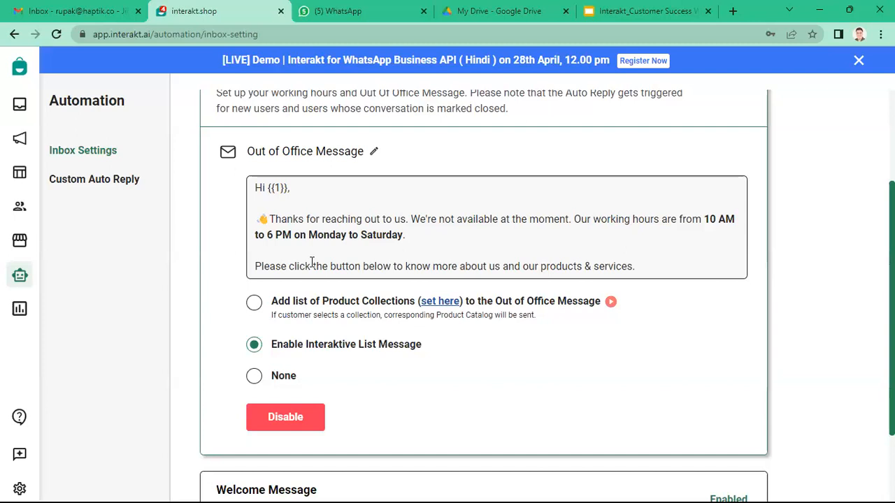
Expand the Welcome Message settings and review the greeting text and its list options
scroll(313, 264, down, 3)
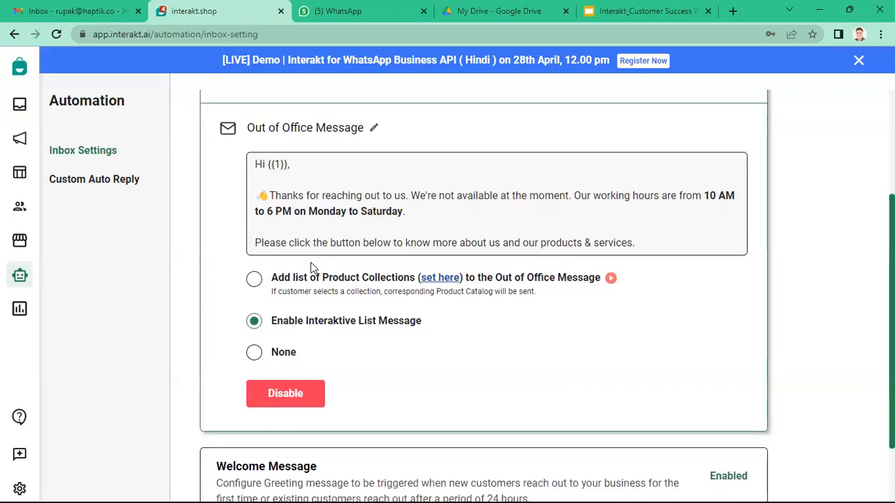
scroll(313, 269, down, 3)
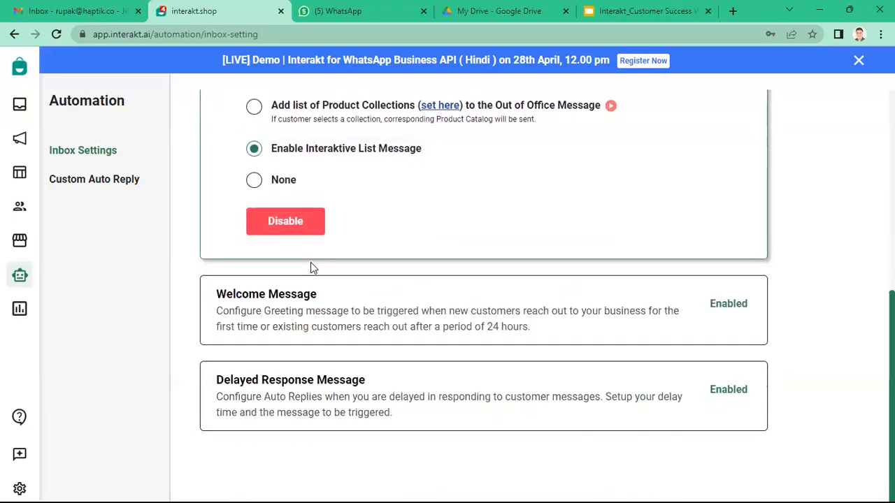
click(291, 331)
scroll(291, 329, down, 5)
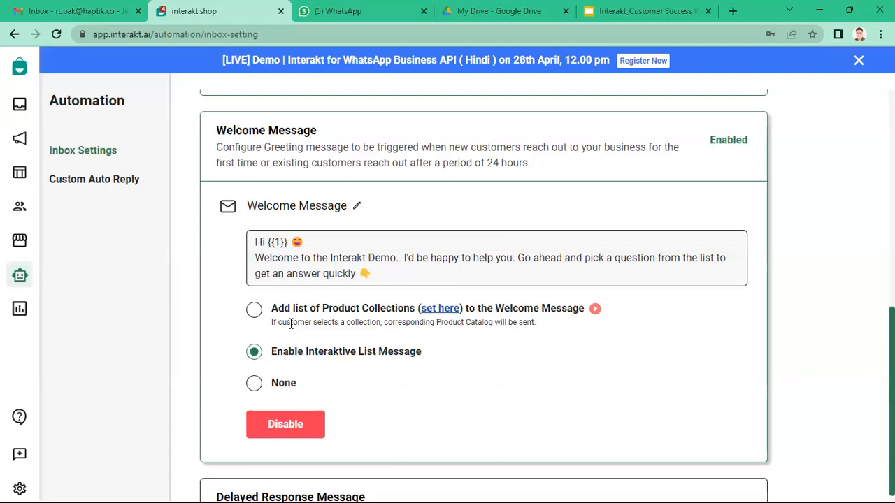
scroll(290, 324, down, 2)
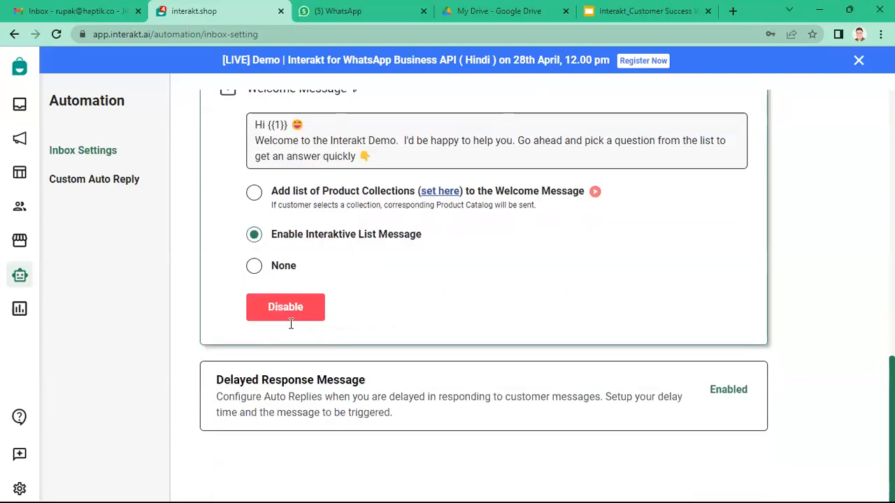
Expand the Delayed Response Message settings and review the response time, message text and list options
click(291, 388)
scroll(291, 386, down, 4)
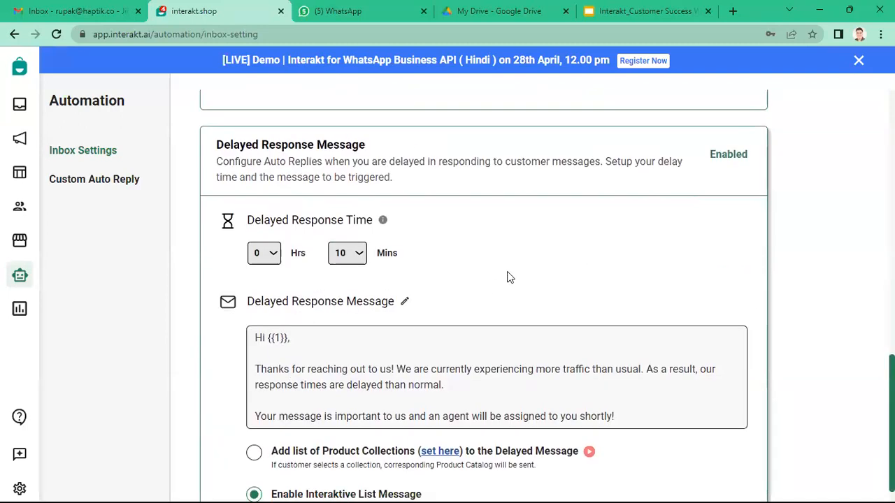
scroll(508, 277, down, 2)
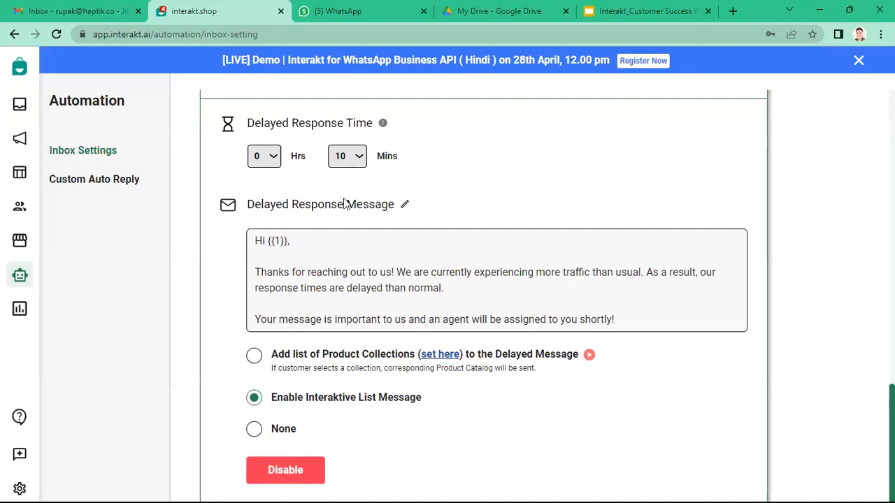
scroll(351, 262, down, 2)
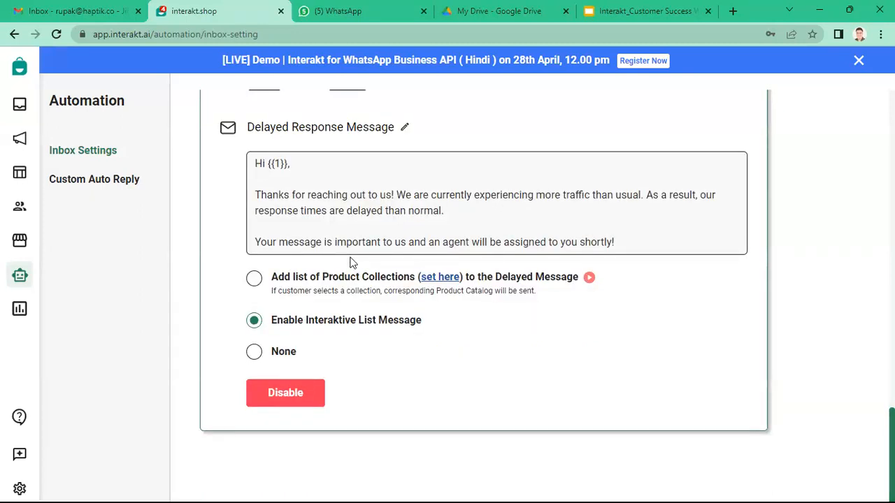
Look over the Out of Office, Welcome and Delayed Response Message sections again, ending at the working hours setup
scroll(352, 262, up, 5)
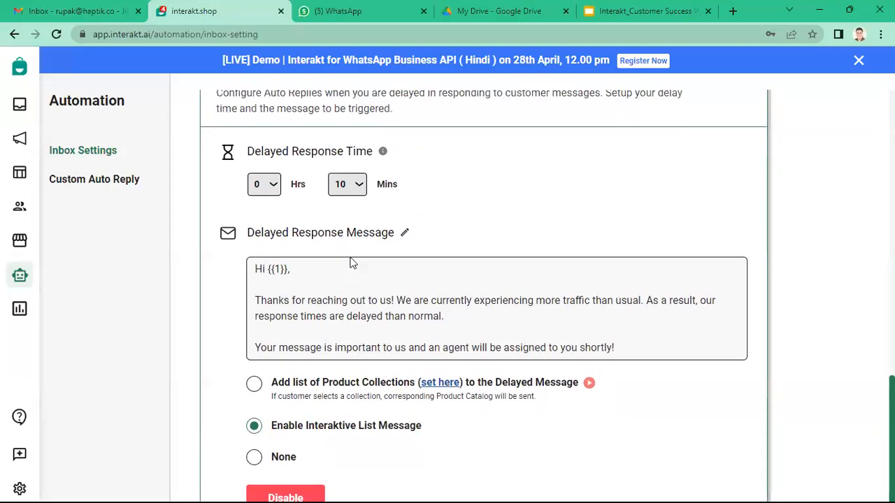
scroll(352, 261, up, 5)
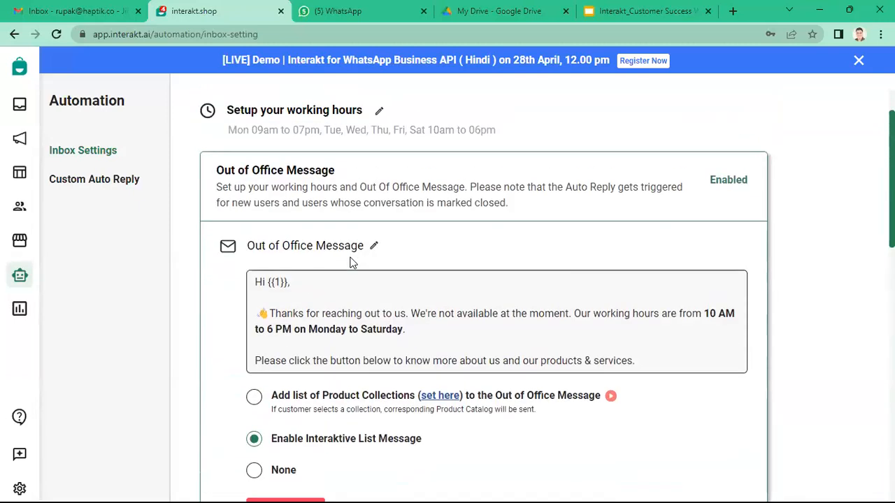
scroll(352, 261, down, 10)
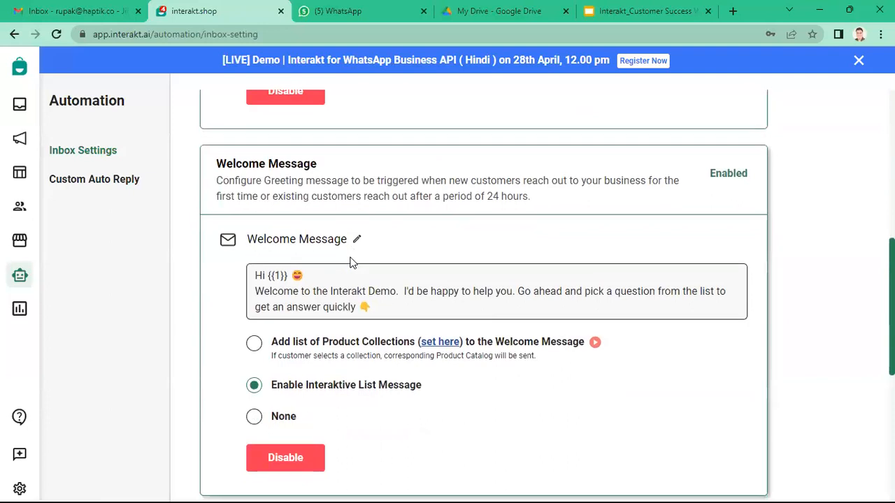
scroll(351, 262, down, 2)
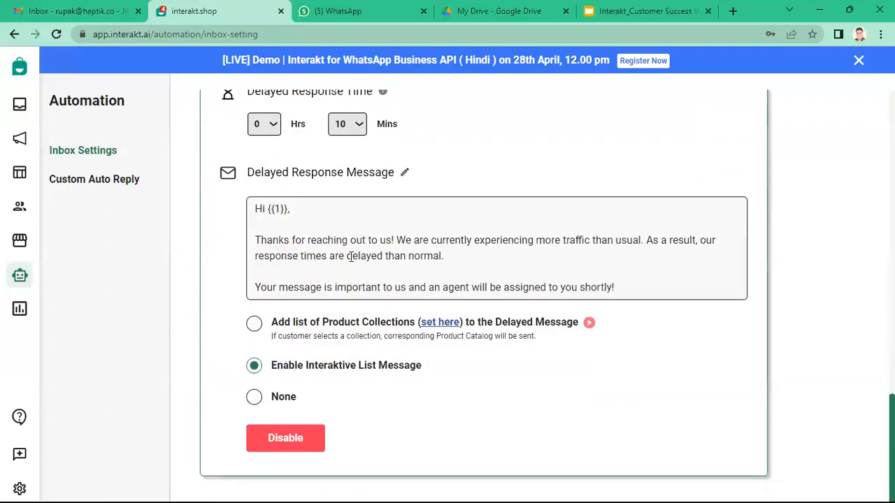
scroll(352, 258, down, 1)
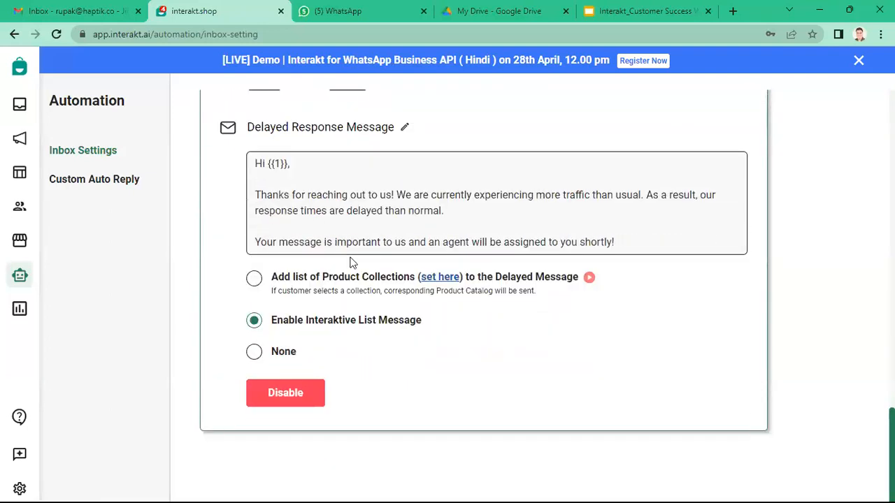
scroll(352, 262, up, 3)
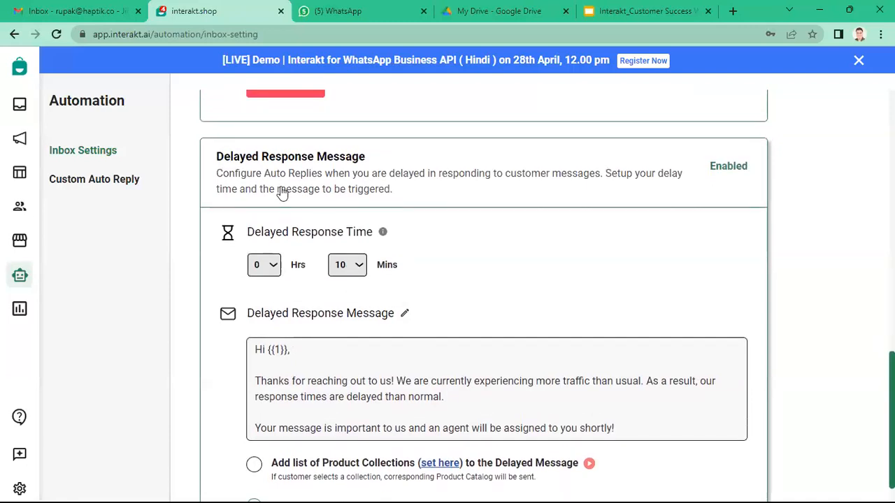
scroll(275, 189, up, 2)
scroll(274, 188, up, 2)
scroll(272, 186, up, 1)
scroll(272, 185, down, 6)
scroll(273, 185, down, 3)
scroll(273, 185, up, 12)
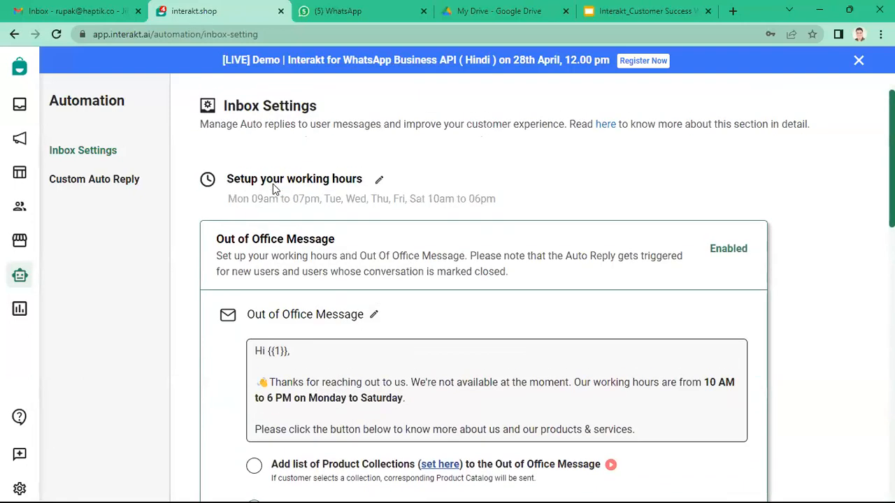
Open Custom Auto Reply, look at the Interaktive List Message items and return to review the list of Custom Auto Replies
click(95, 186)
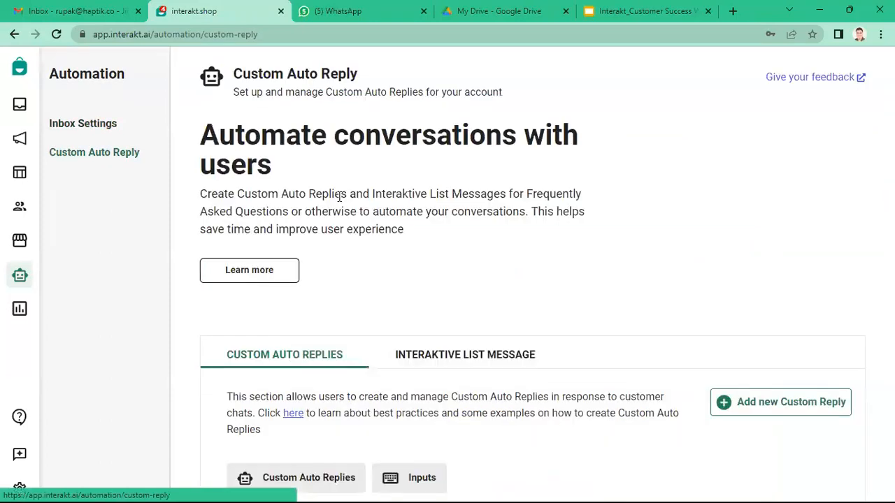
scroll(203, 163, down, 2)
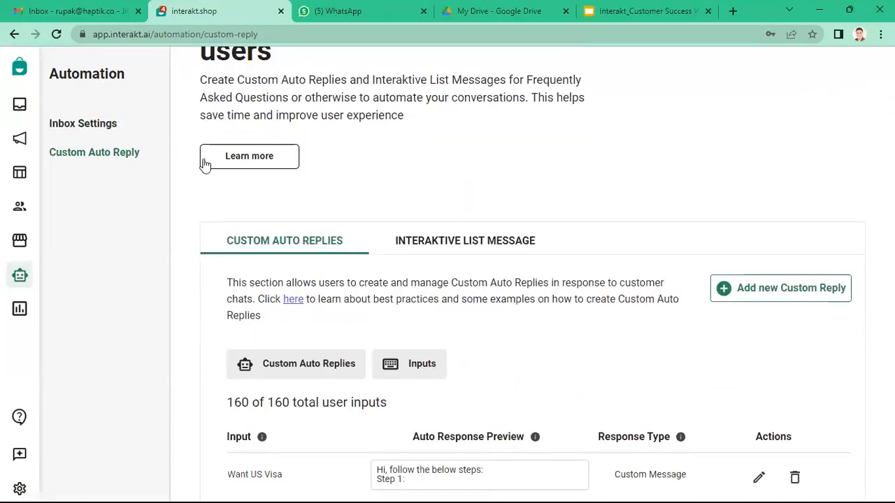
scroll(301, 184, down, 2)
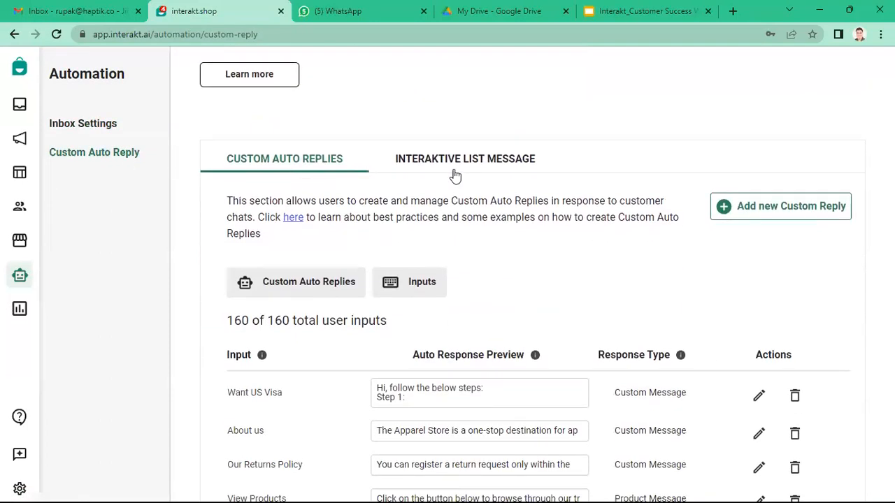
scroll(454, 169, down, 1)
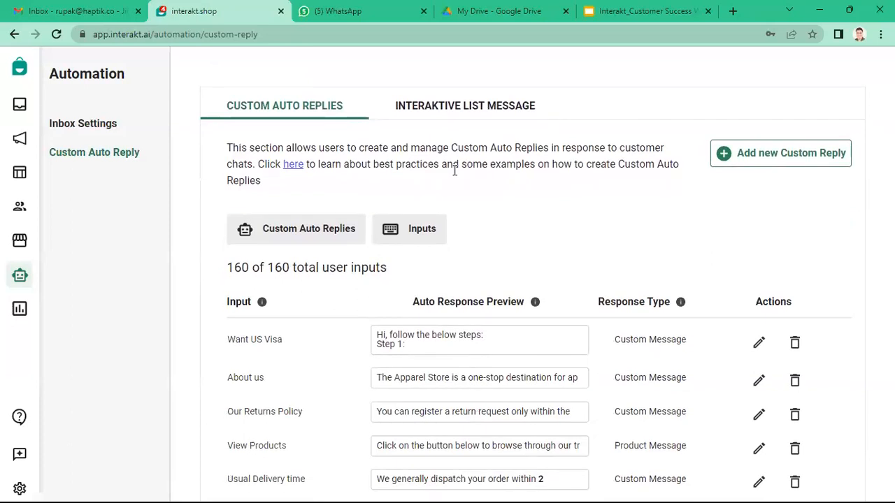
click(478, 111)
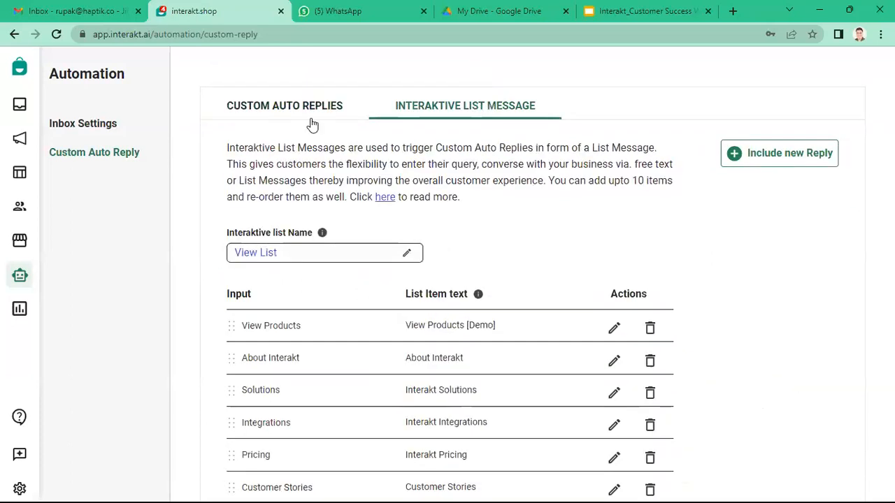
click(286, 112)
scroll(201, 232, down, 3)
scroll(201, 232, down, 2)
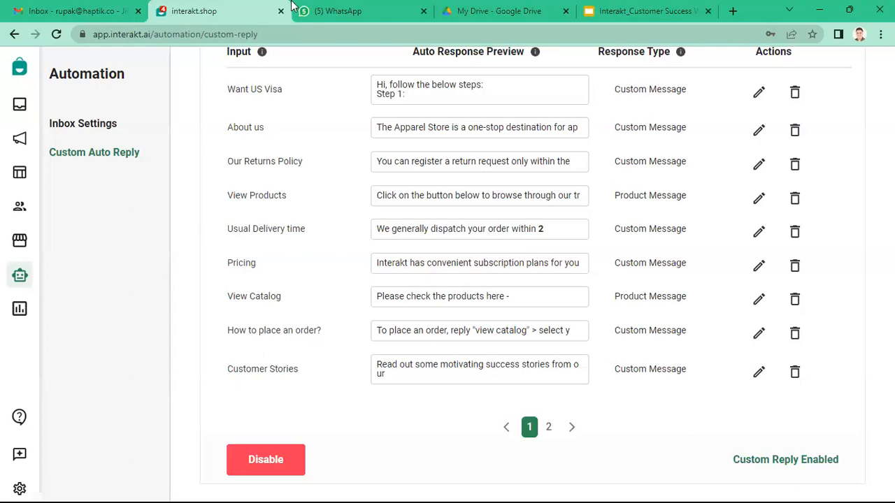
Switch to the WhatsApp chat and find the About Interakt list reply with its automatic response
click(375, 8)
scroll(480, 225, up, 4)
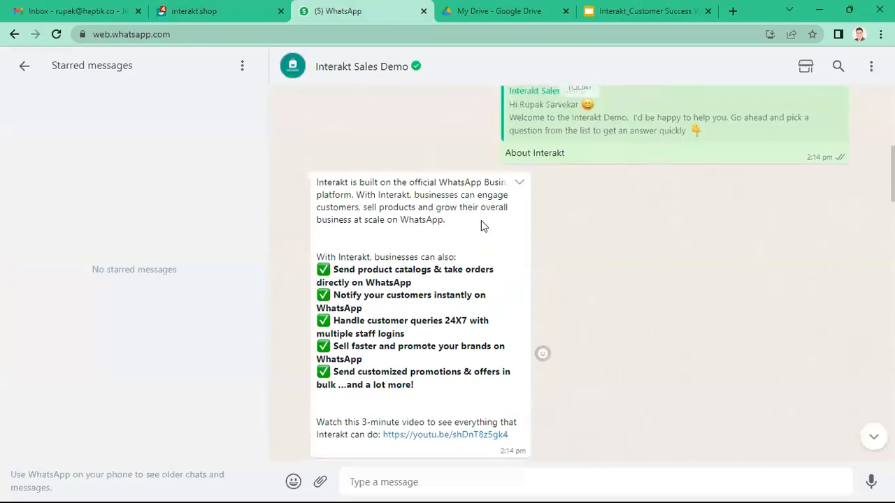
scroll(481, 225, down, 3)
scroll(481, 221, up, 1)
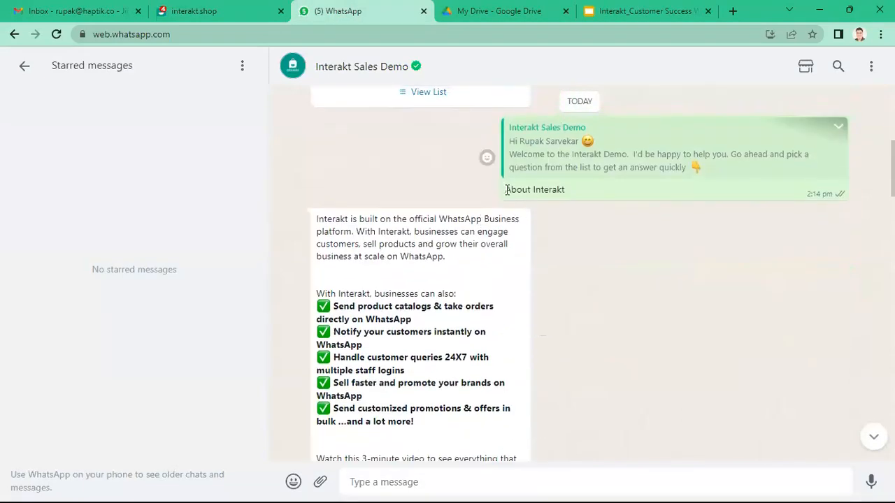
Review the automatic response to About Interakt, its reply buttons and the Solutions response following it in the chat
scroll(586, 205, down, 1)
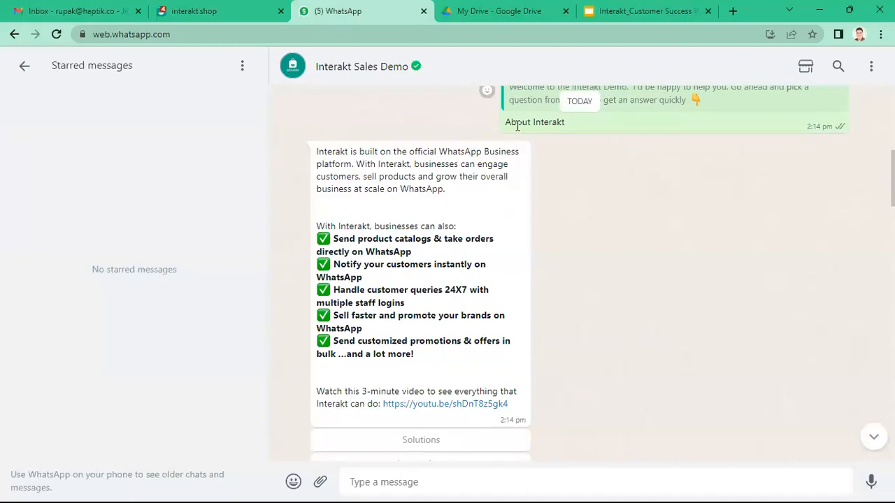
scroll(462, 314, down, 1)
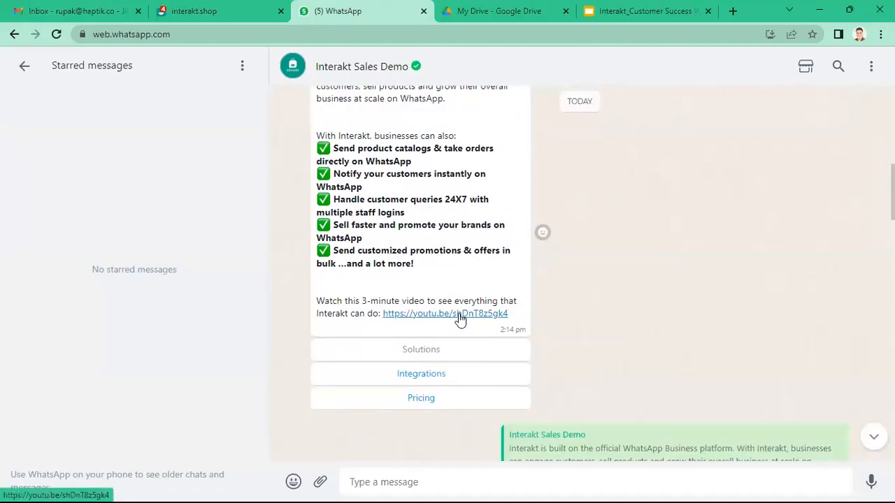
scroll(460, 316, down, 2)
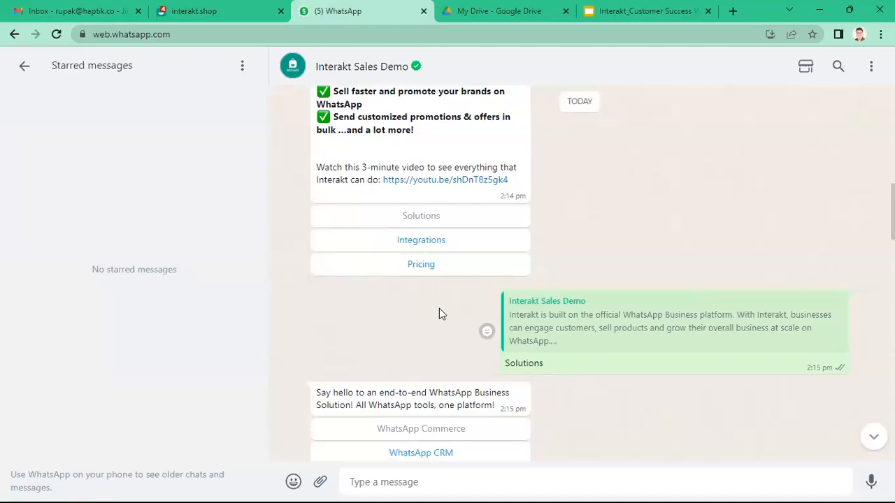
scroll(439, 314, down, 3)
Switch back to Interakt and look over the Custom Auto Replies list with its inputs, response previews and response types
click(209, 11)
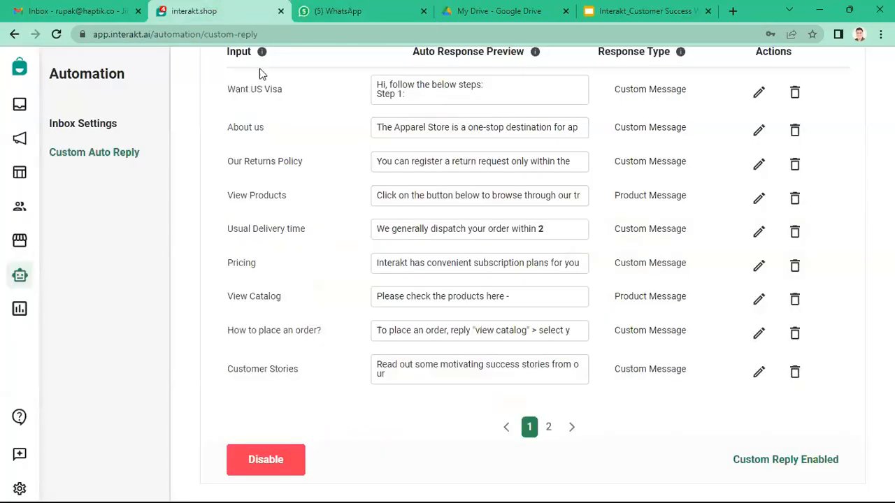
scroll(315, 172, down, 5)
scroll(265, 288, down, 4)
scroll(264, 288, up, 10)
scroll(264, 288, up, 2)
scroll(266, 290, down, 2)
scroll(265, 289, up, 2)
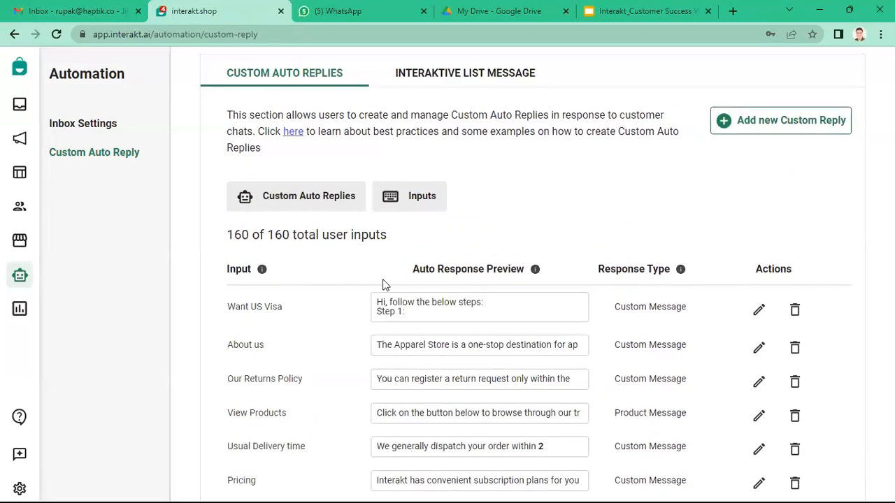
scroll(507, 227, down, 1)
scroll(506, 223, up, 2)
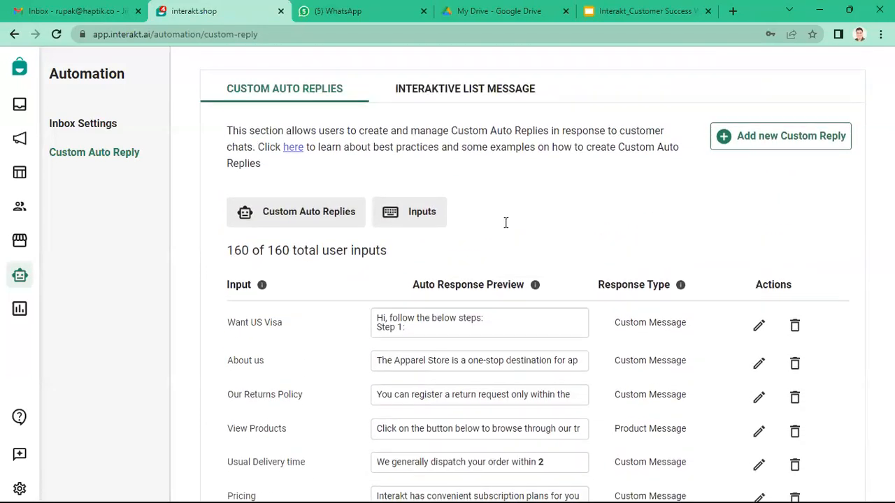
Start a new Custom Auto Reply with "Refund Policy" as the customer input
click(750, 155)
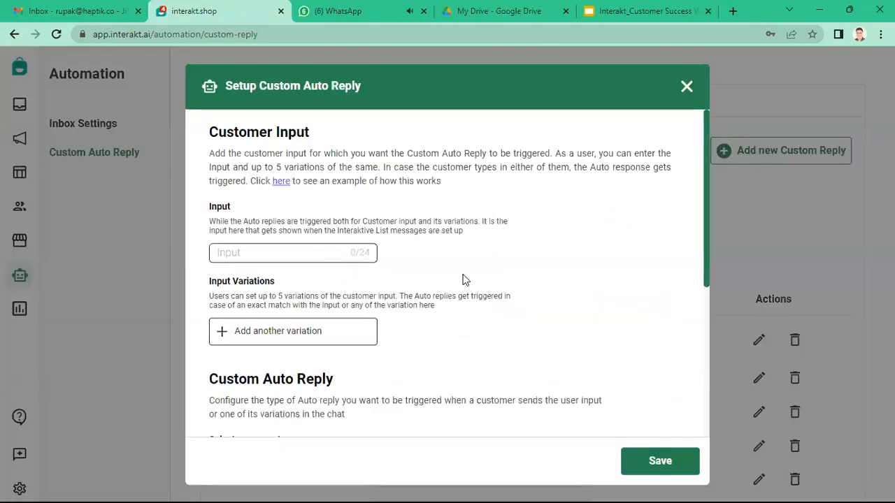
scroll(462, 279, down, 1)
click(266, 202)
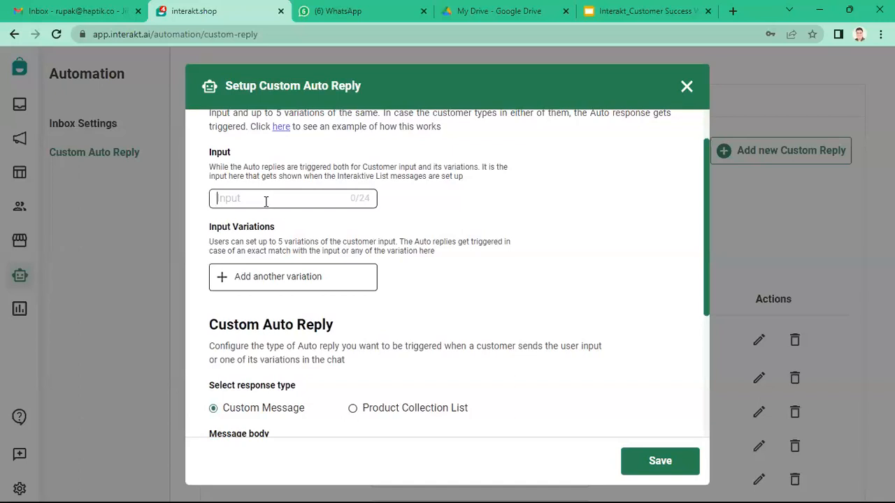
text(Refund Policy)
scroll(265, 204, down, 1)
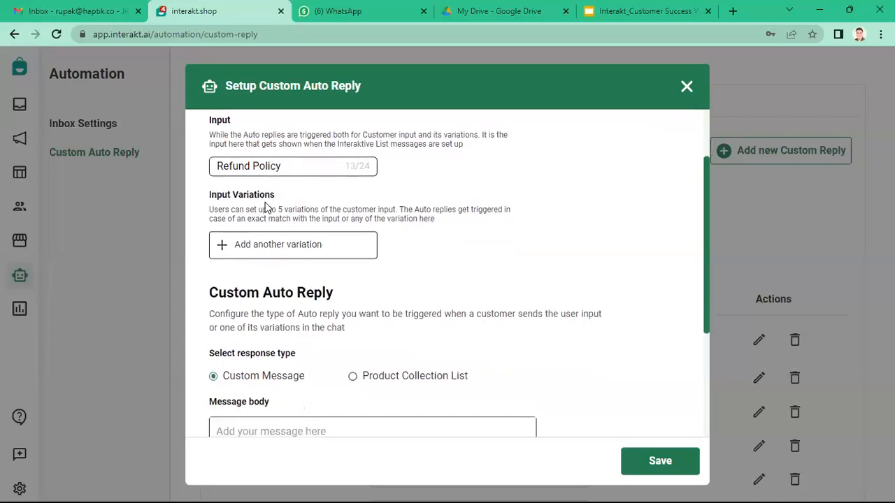
triple_click(218, 168)
Try to save the reply with the message body "Refunds are processed within 24 hours. You can check the refund policy in detail on this link"
scroll(274, 275, down, 5)
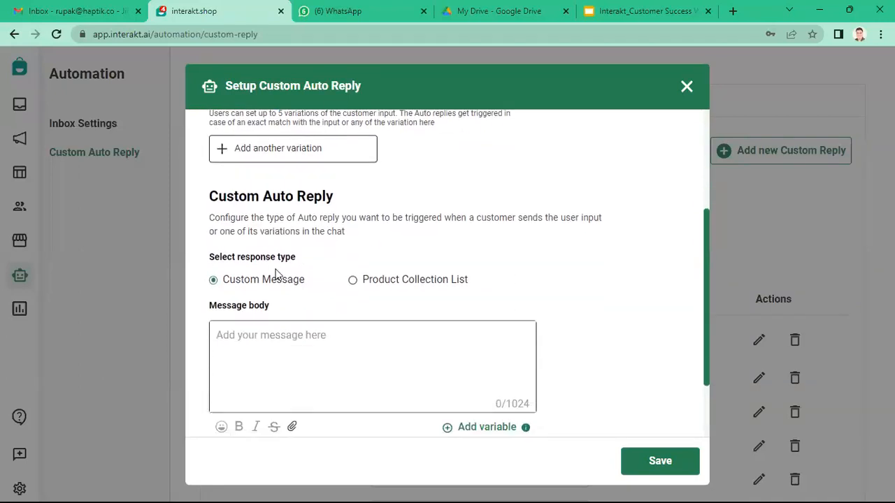
click(255, 284)
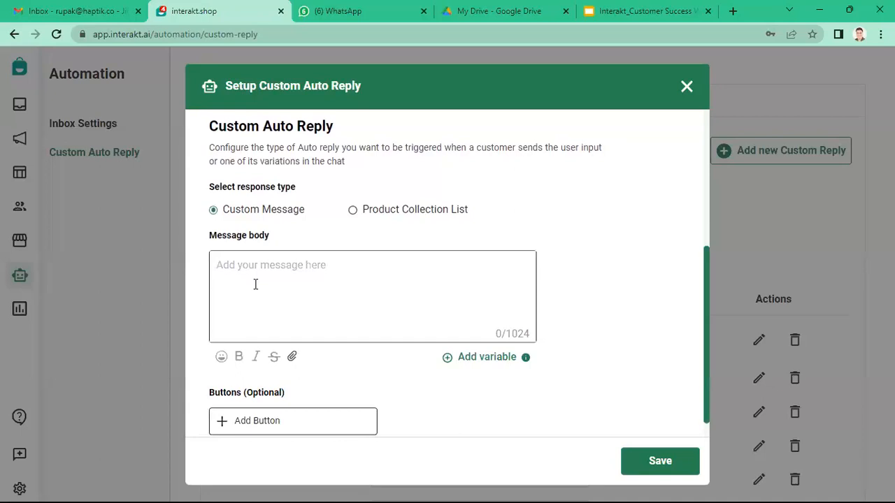
text(You)
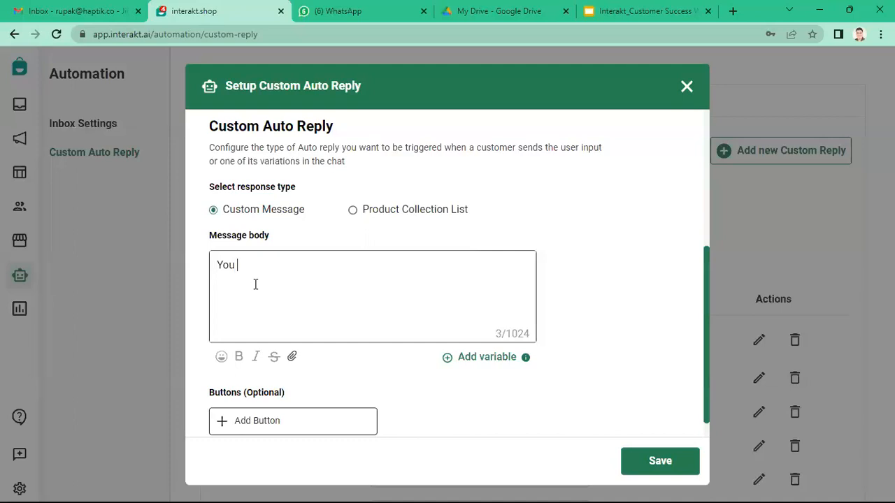
key(BackSpace)
key(BackSpace)
key(BackSpace)
text(Our ti)
key(BackSpace)
key(BackSpace)
key(BackSpace)
key(BackSpace)
key(BackSpace)
text(ur refund)
key(BackSpace)
key(BackSpace)
key(BackSpace)
key(BackSpace)
key(BackSpace)
key(BackSpace)
key(BackSpace)
key(BackSpace)
key(BackSpace)
key(BackSpace)
key(BackSpace)
text(efunds are processed wtith)
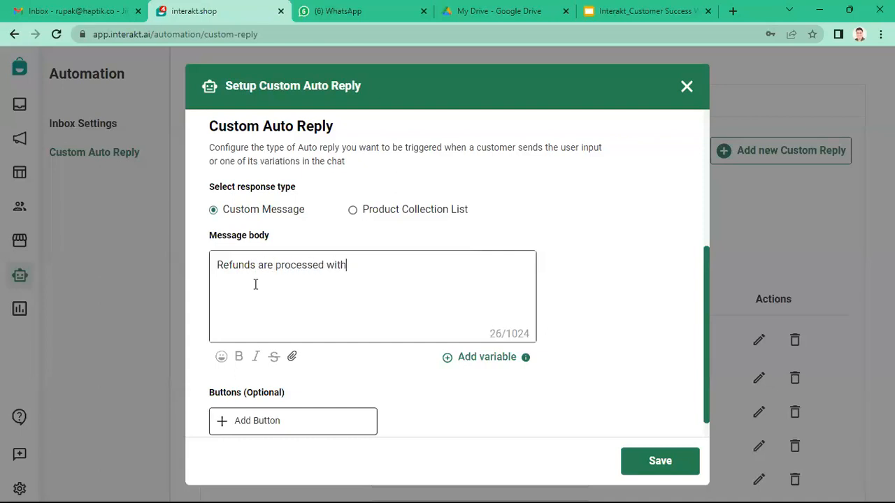
text(in 24 hours. You ca)
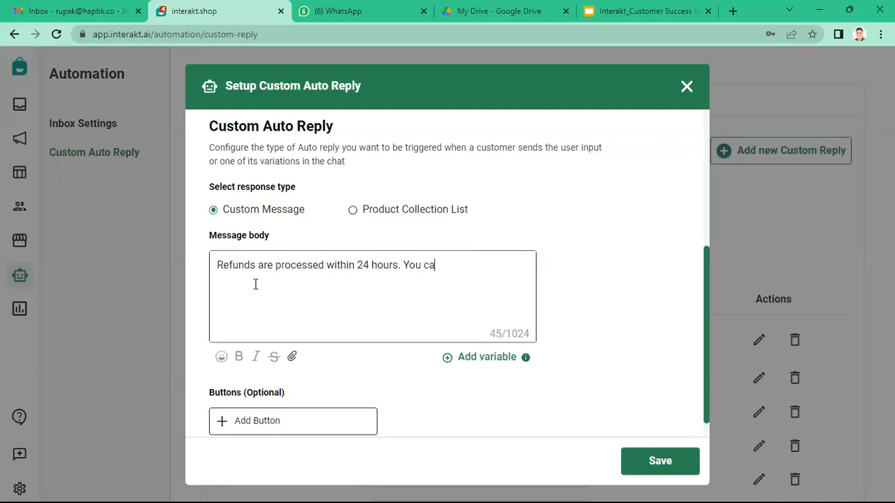
text(n check the refund policy in d)
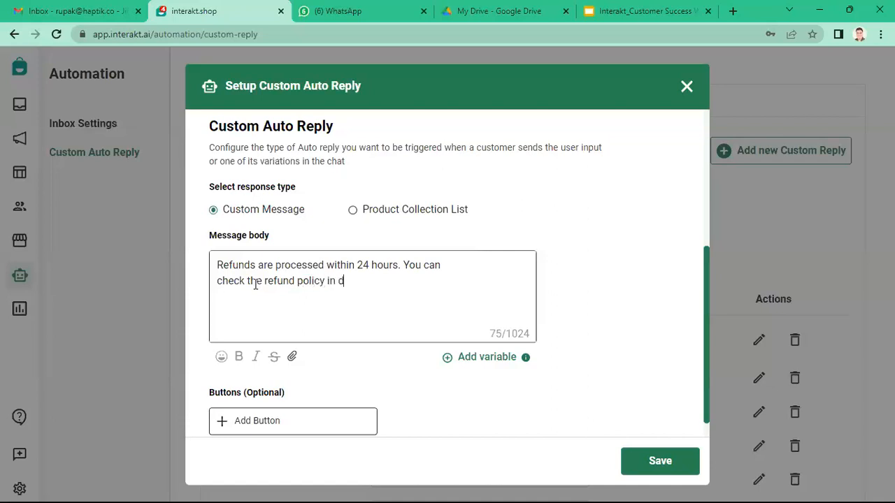
text(etail on this link)
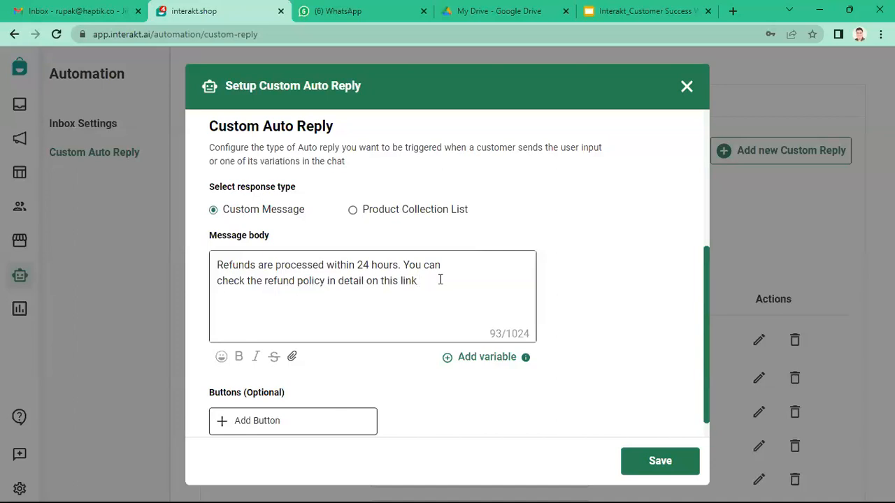
scroll(433, 282, down, 1)
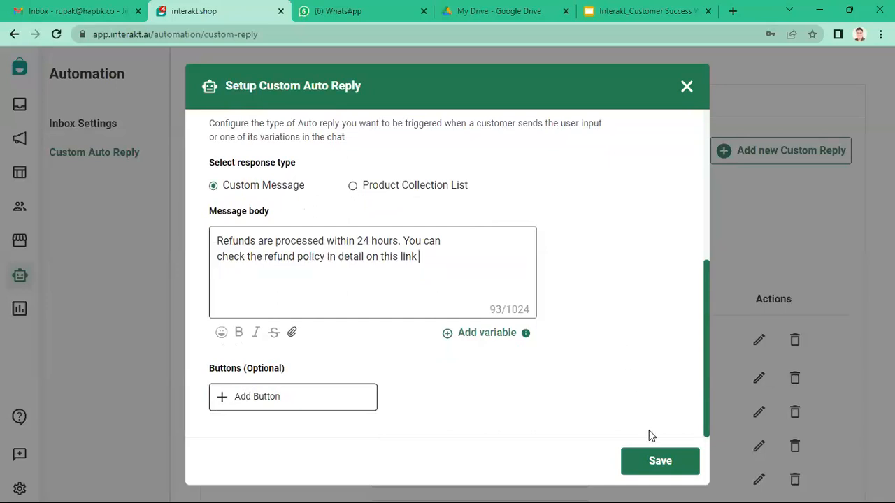
click(653, 456)
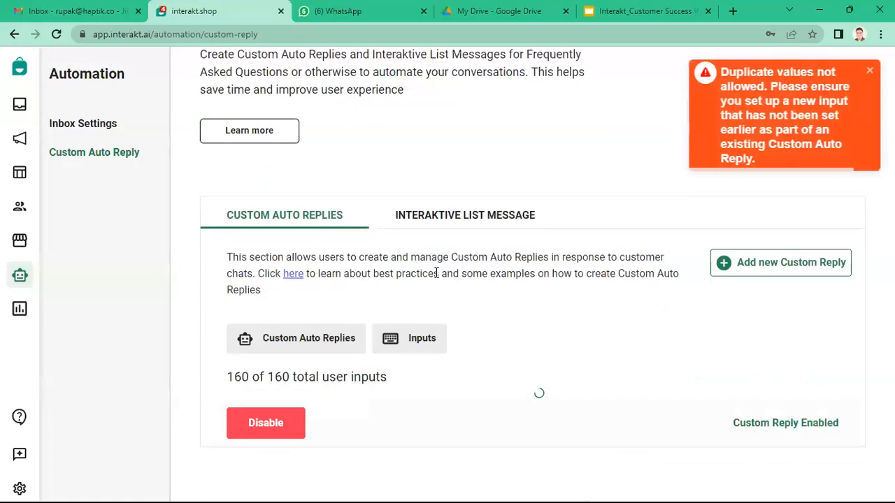
Search the first page of the Custom Auto Replies list for the existing Refund Policy input
scroll(476, 374, down, 8)
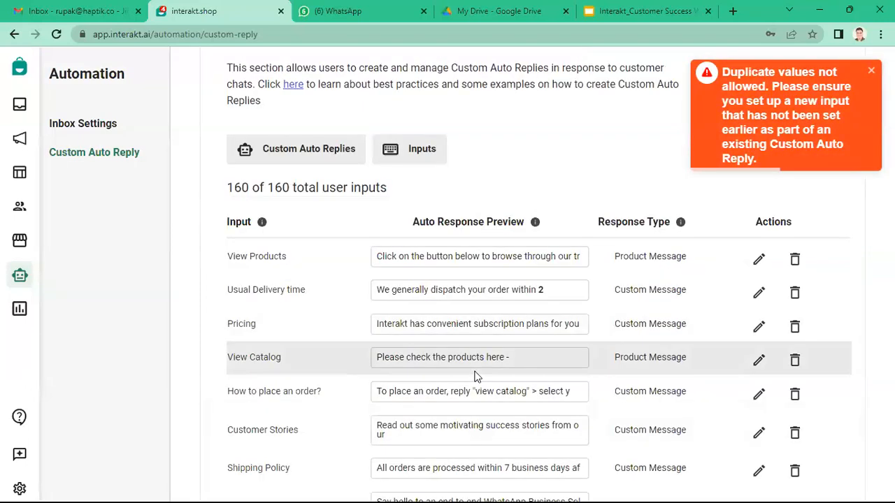
scroll(475, 373, down, 10)
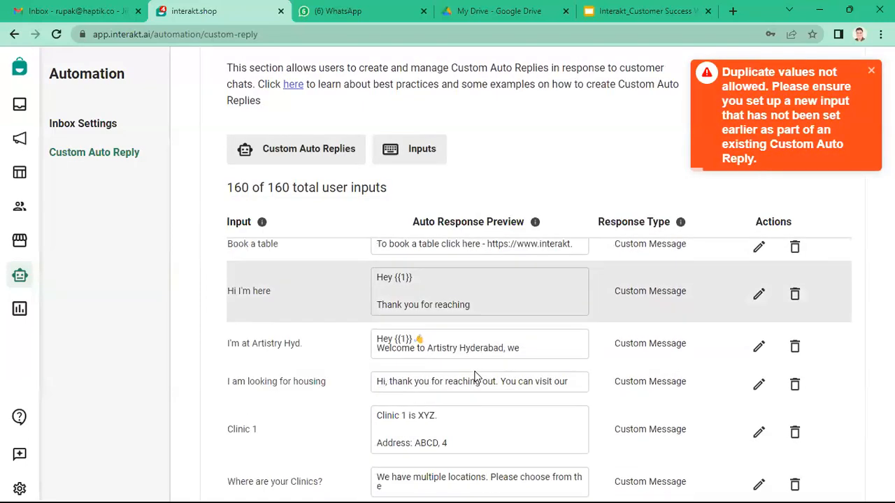
scroll(475, 374, down, 10)
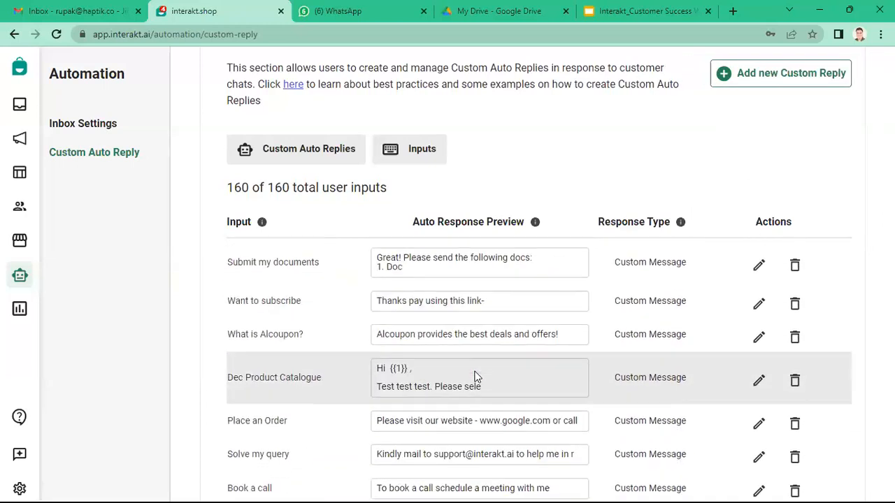
scroll(475, 374, down, 9)
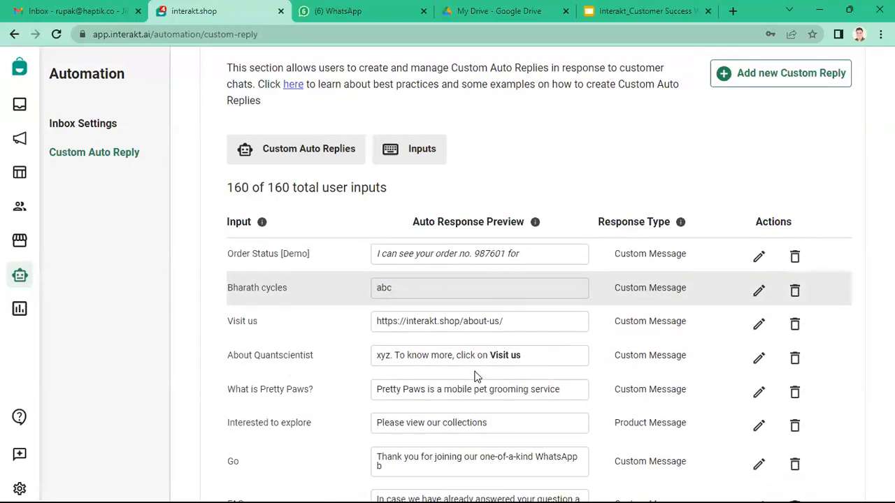
scroll(303, 357, down, 8)
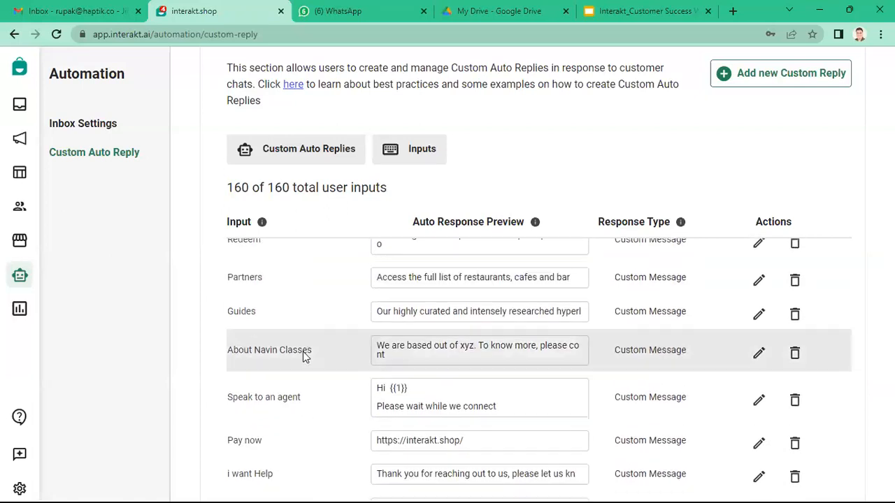
scroll(302, 357, down, 7)
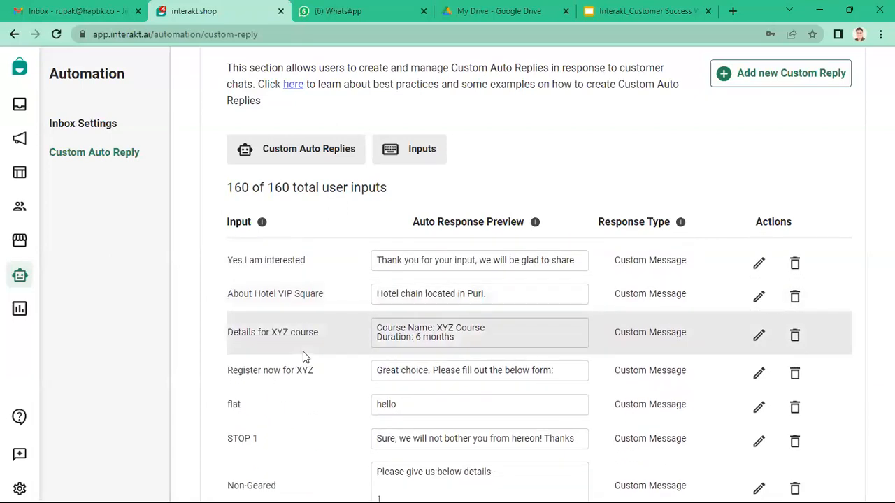
scroll(302, 357, down, 8)
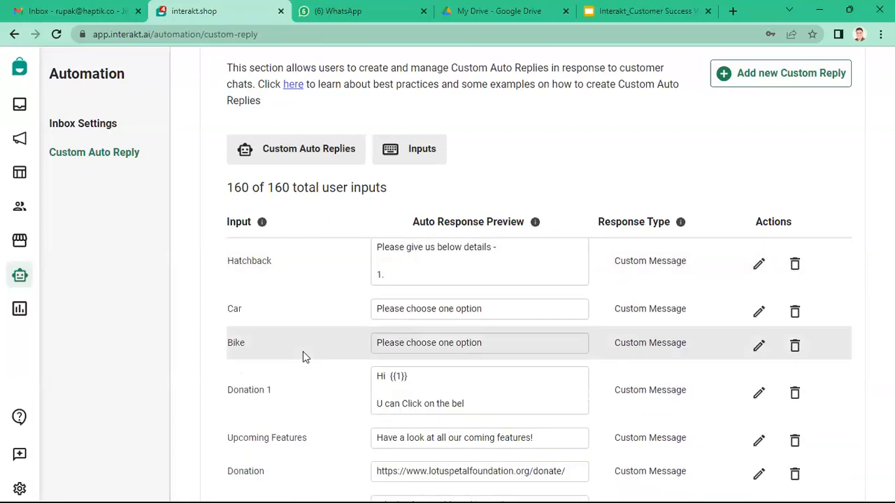
scroll(302, 357, down, 8)
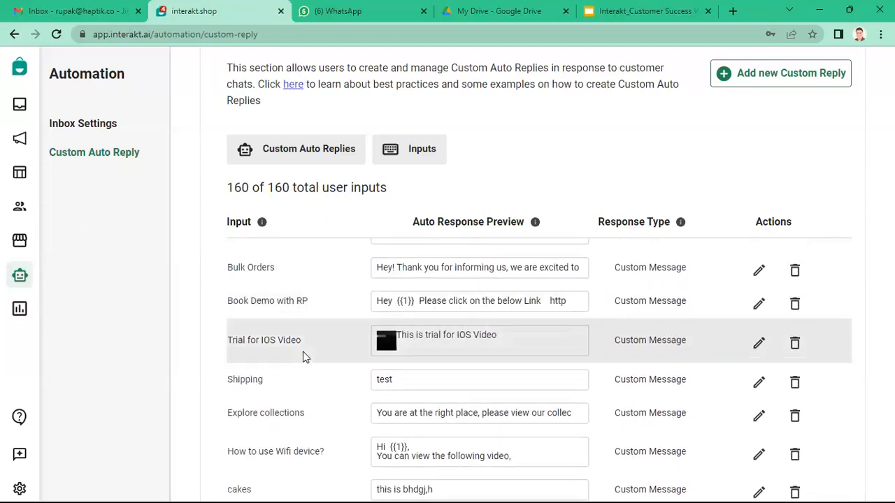
scroll(303, 357, down, 8)
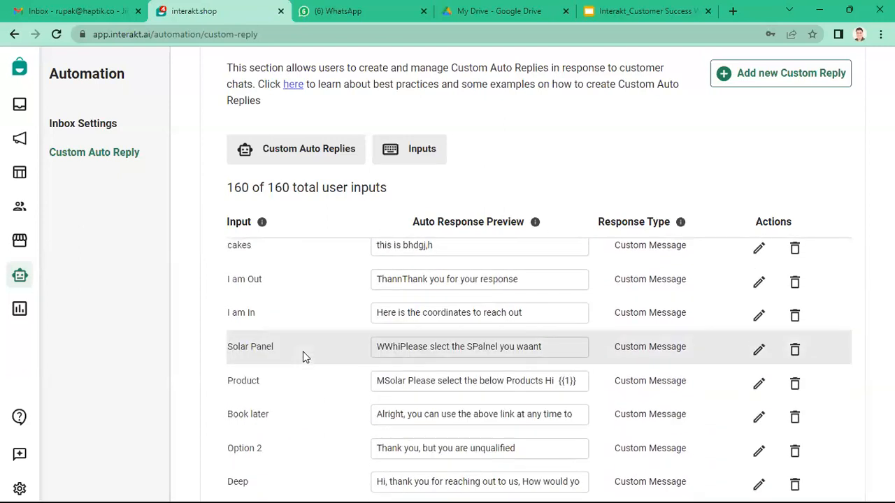
scroll(303, 357, down, 2)
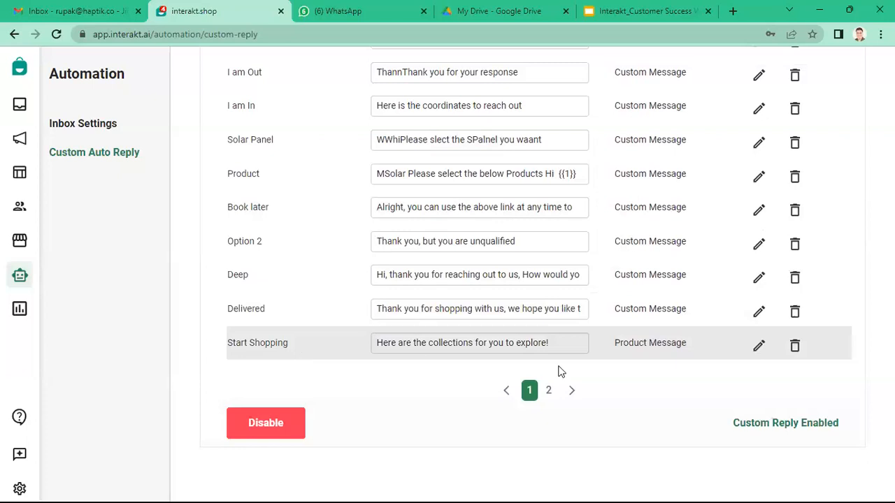
Find the existing Refund Policy reply on page 2 of the Custom Auto Replies list and open it for editing
click(550, 391)
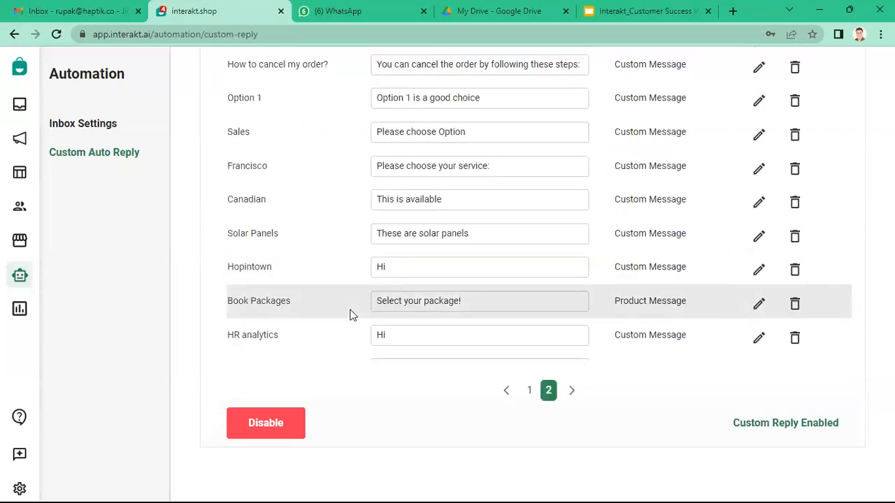
scroll(352, 315, up, 4)
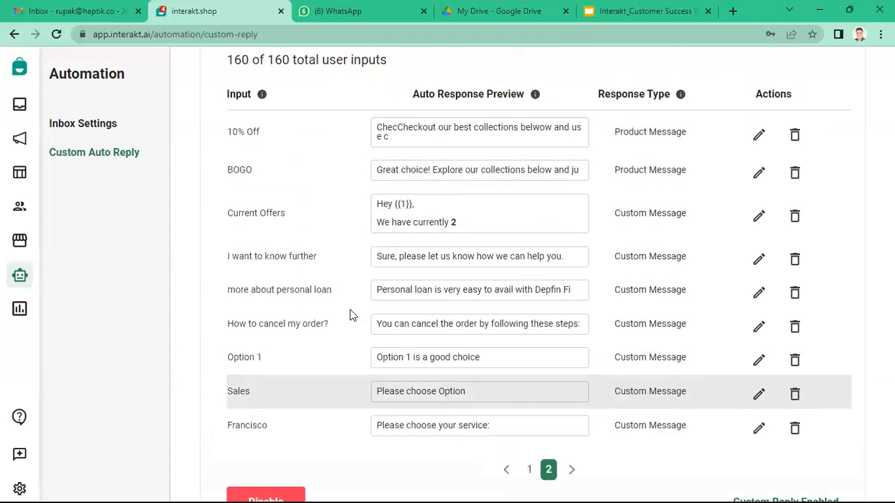
scroll(351, 315, down, 10)
scroll(352, 315, down, 5)
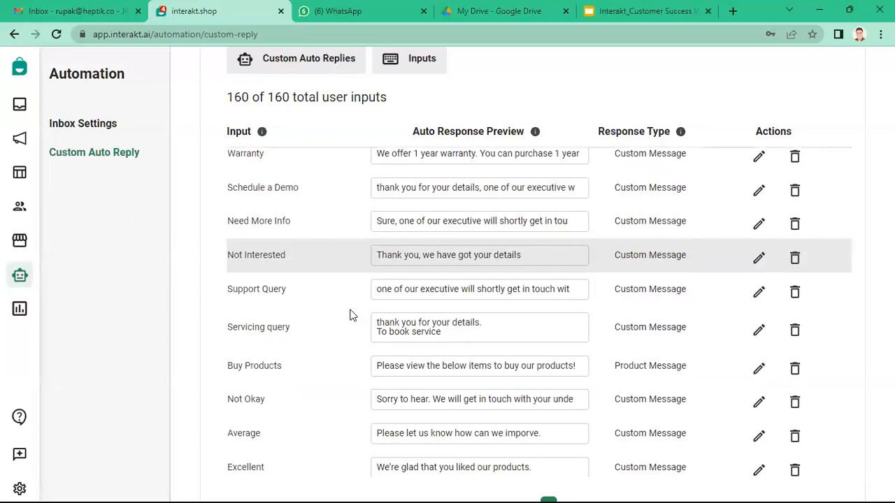
scroll(352, 315, down, 10)
scroll(352, 316, down, 11)
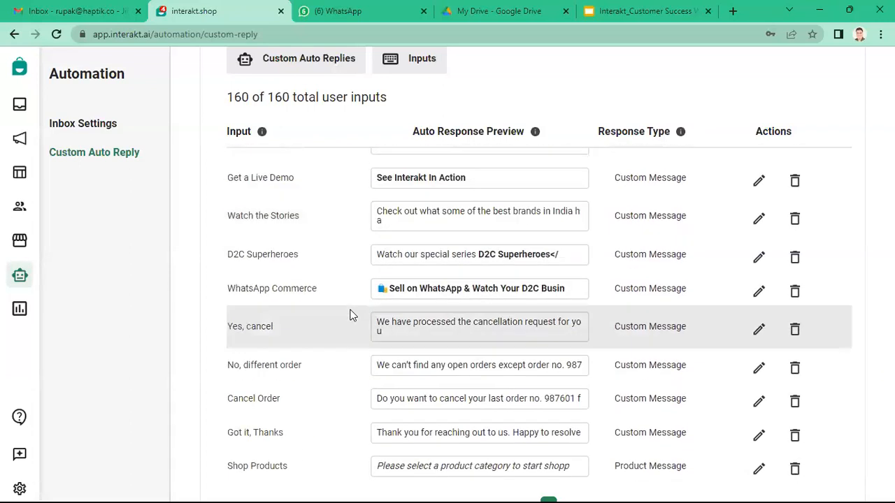
scroll(352, 315, down, 11)
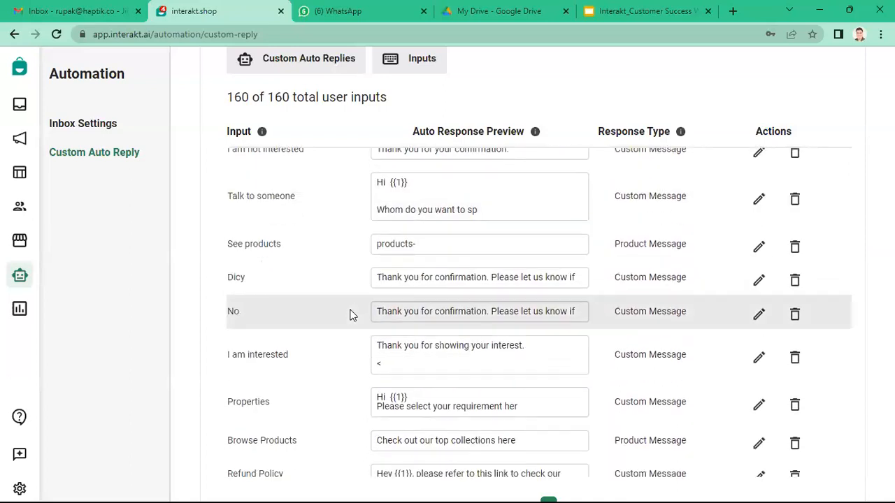
scroll(351, 315, down, 5)
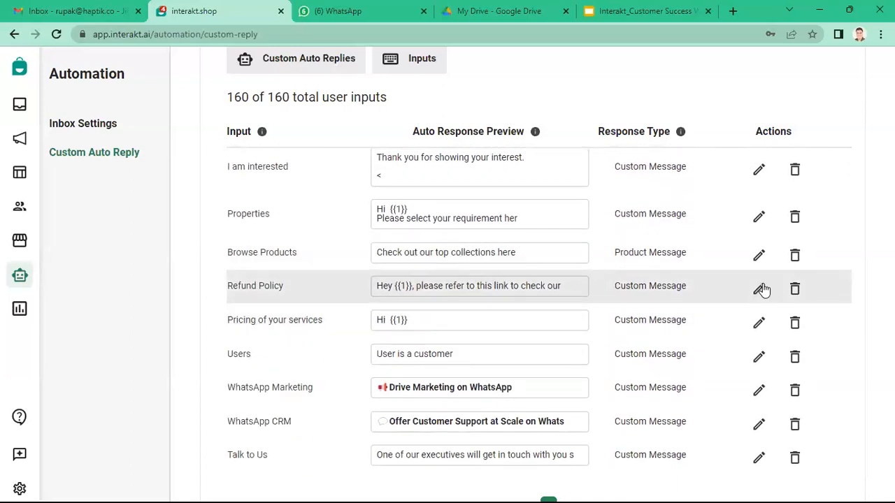
click(336, 305)
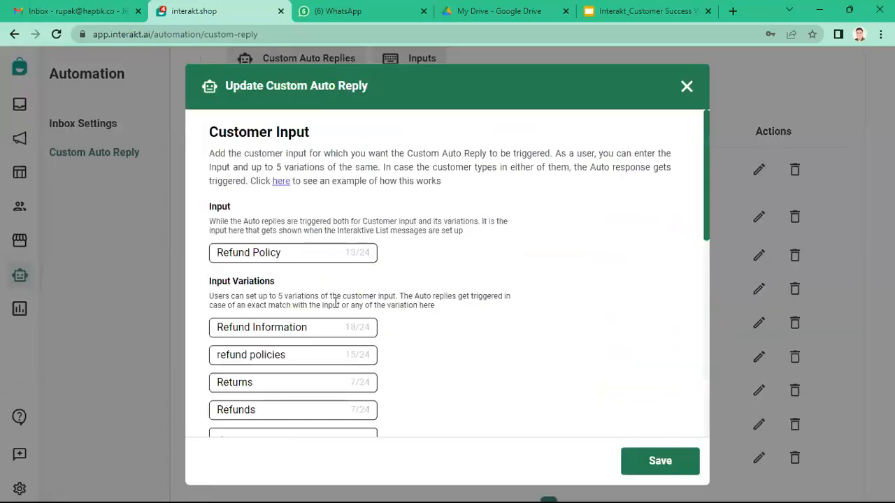
Examine the Refund Policy reply's input variations, message body, name variable and buttons
scroll(236, 176, down, 1)
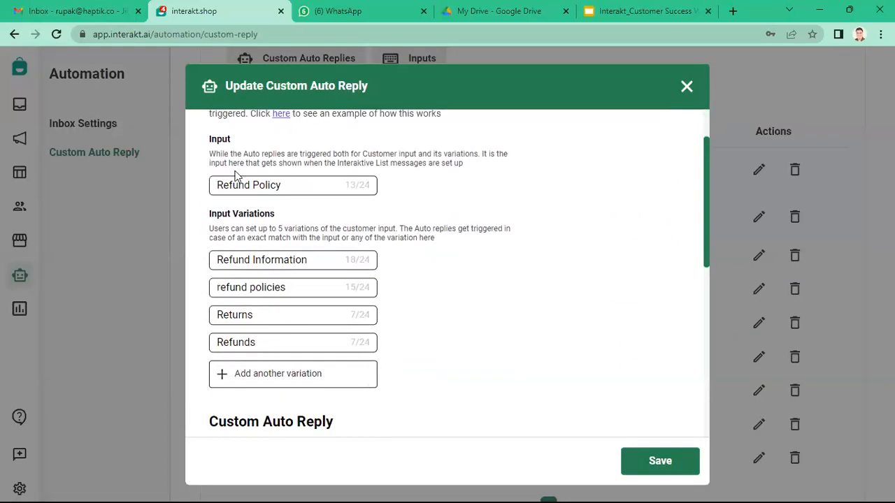
scroll(436, 225, down, 5)
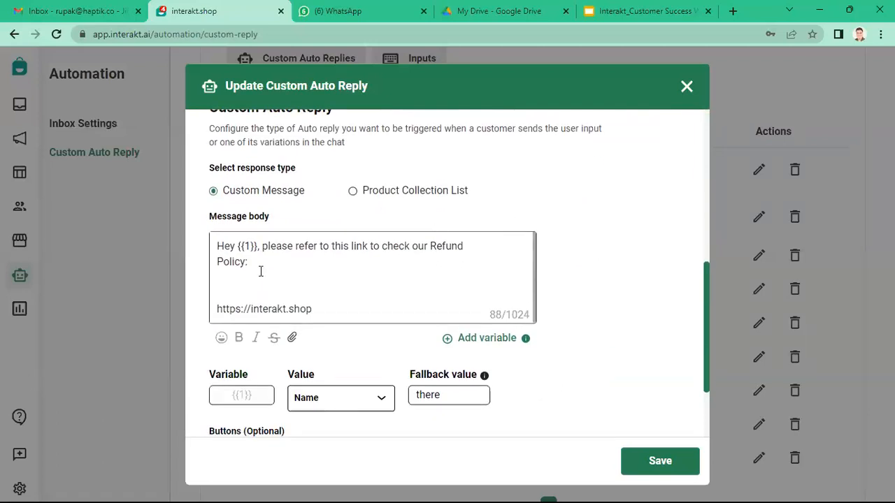
scroll(261, 271, down, 1)
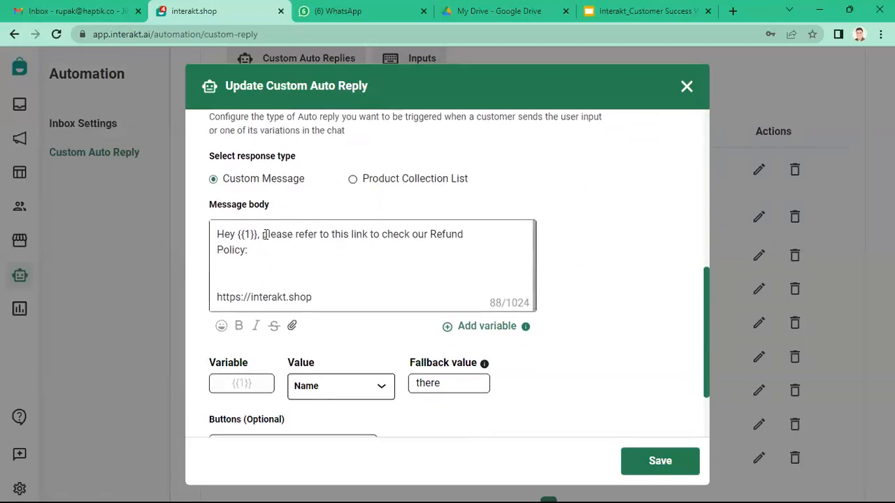
scroll(297, 255, down, 2)
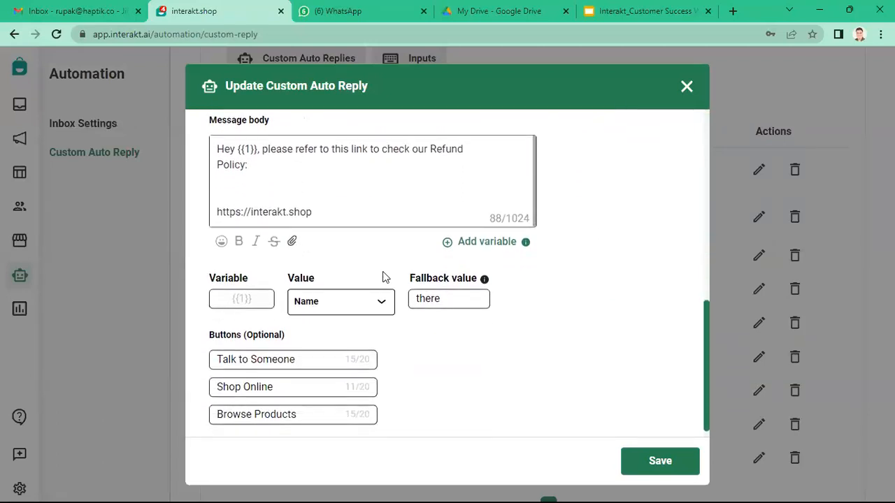
scroll(390, 305, down, 1)
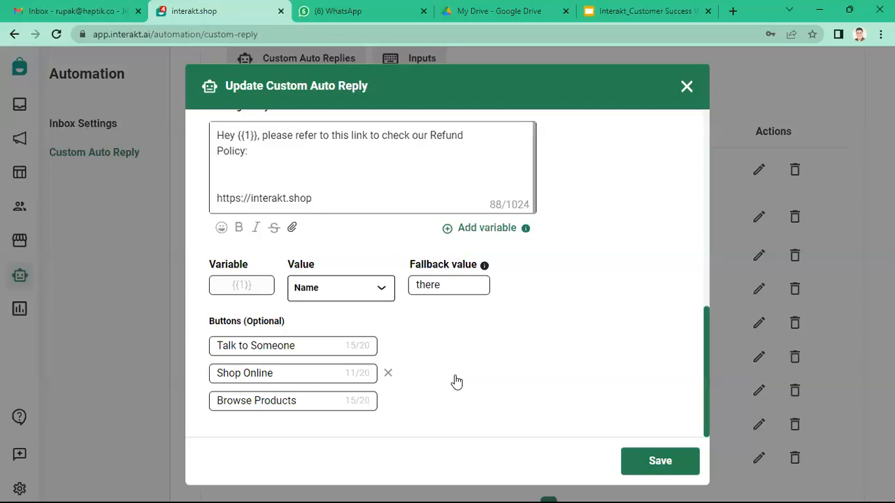
Switch to WhatsApp to review the message with its reply buttons, and return to Interakt to close the Refund Policy reply without saving
click(329, 11)
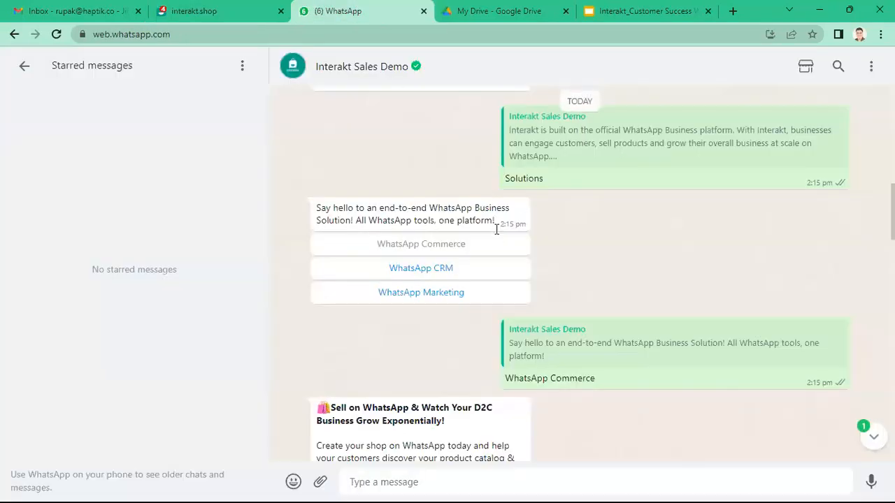
scroll(497, 237, down, 1)
drag(317, 172, 500, 197)
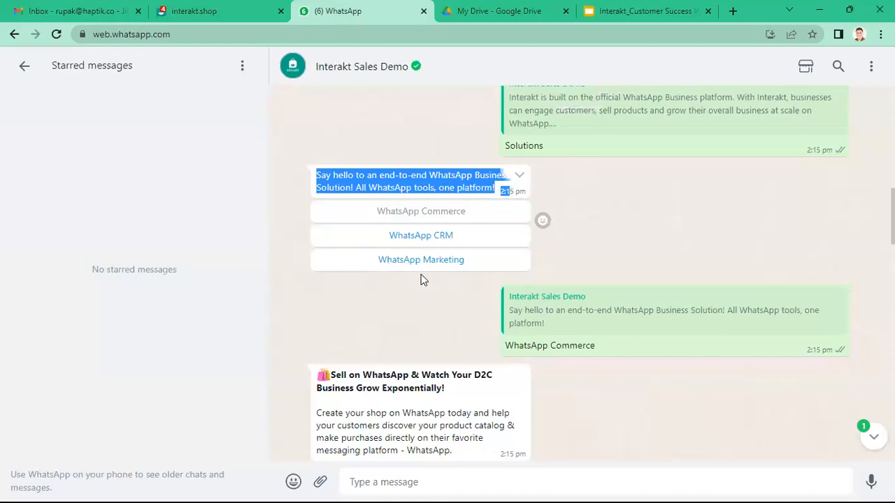
click(194, 7)
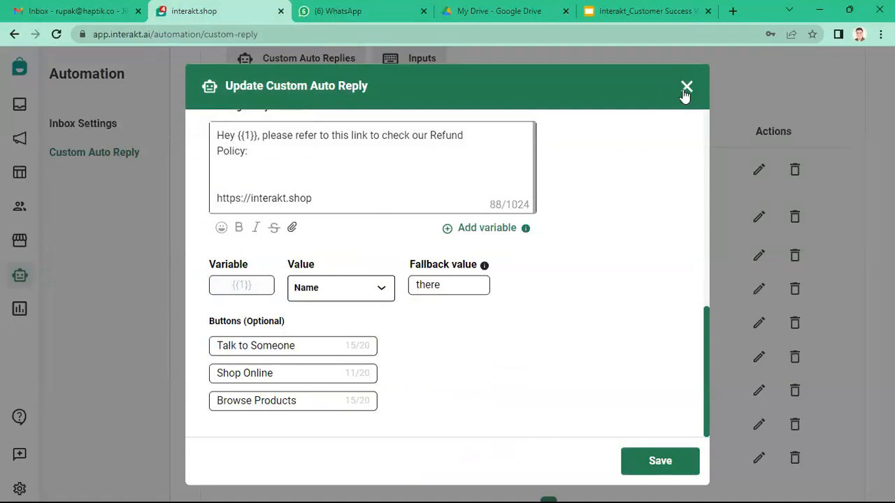
key(Escape)
Delete the Usual Delivery time item from the Interaktive List Message
scroll(501, 323, up, 1)
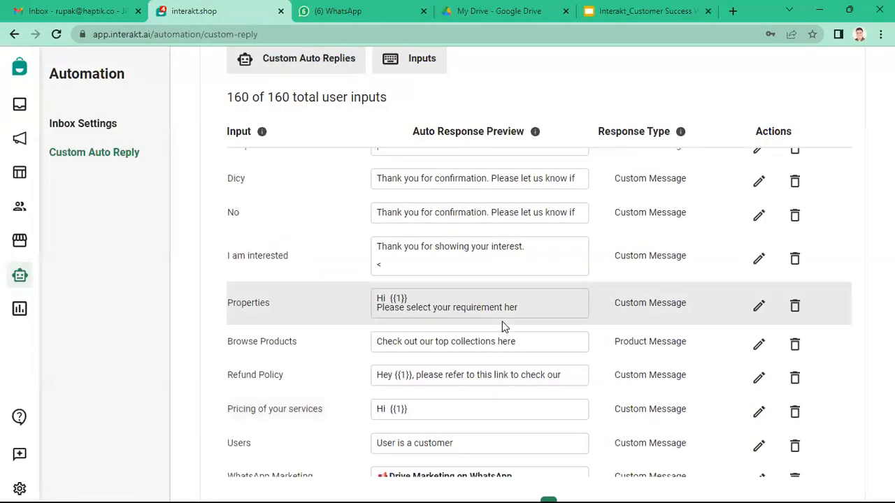
scroll(322, 345, up, 15)
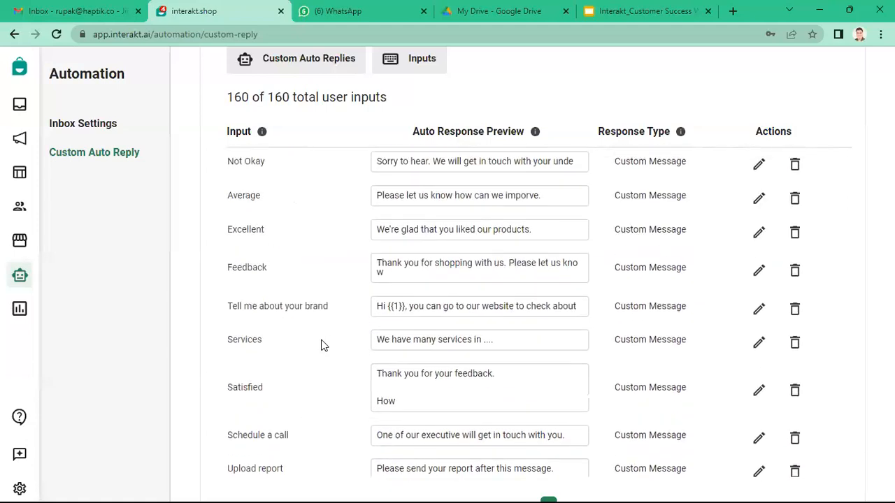
scroll(321, 344, up, 15)
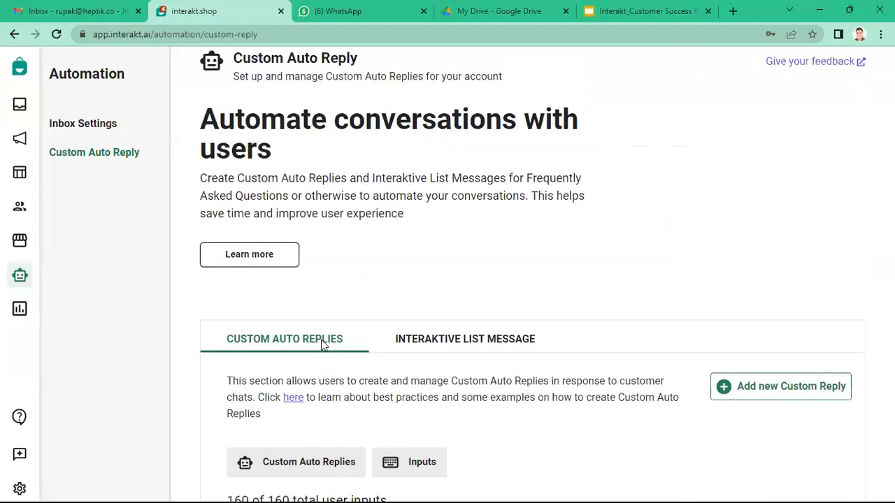
scroll(474, 325, down, 2)
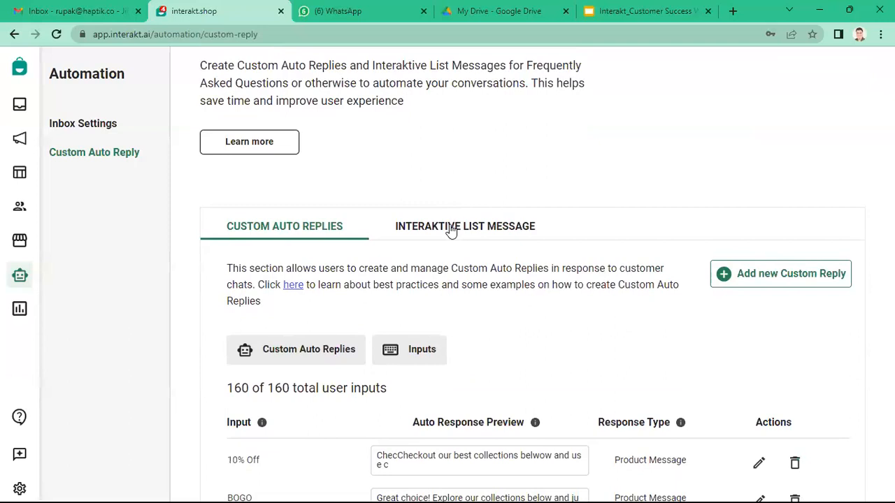
click(451, 227)
scroll(488, 317, down, 4)
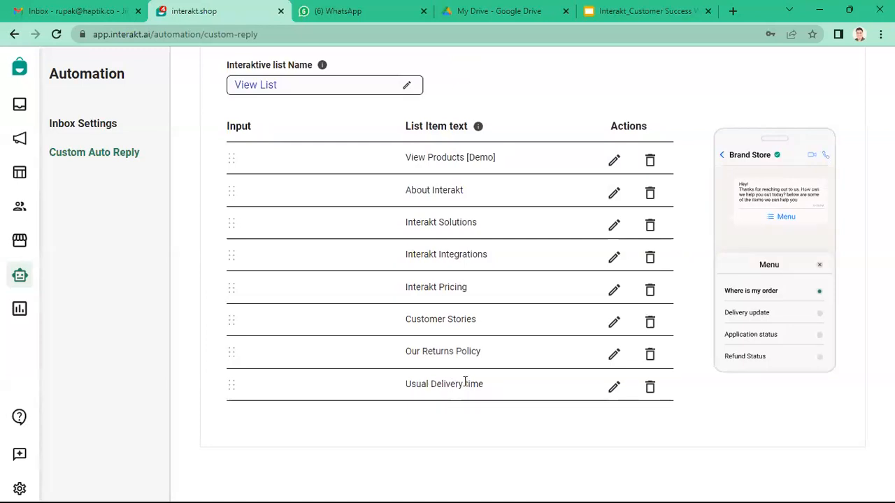
click(651, 388)
click(371, 341)
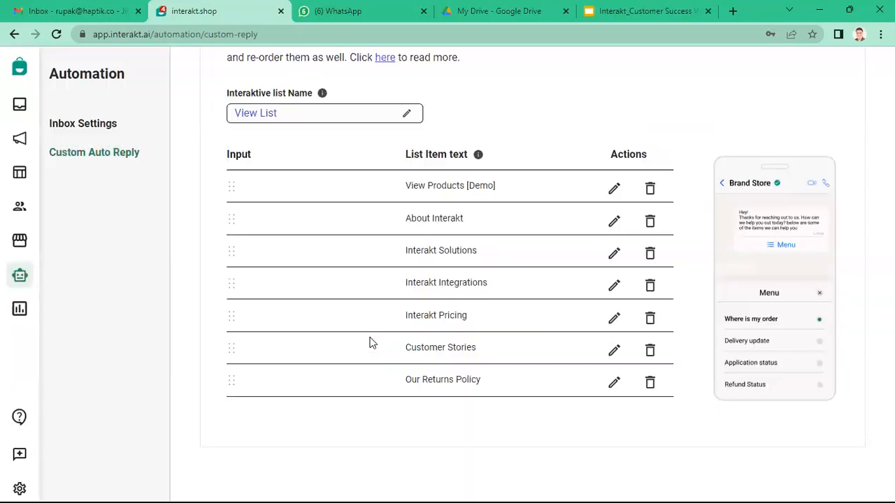
Add a reply to the Interaktive List Message with Refund Policy as both the input and the list item text
scroll(667, 213, up, 2)
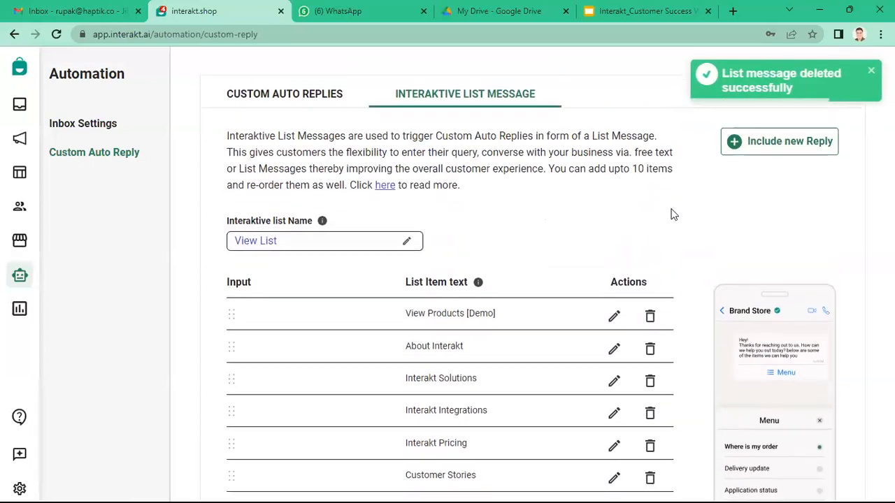
click(731, 142)
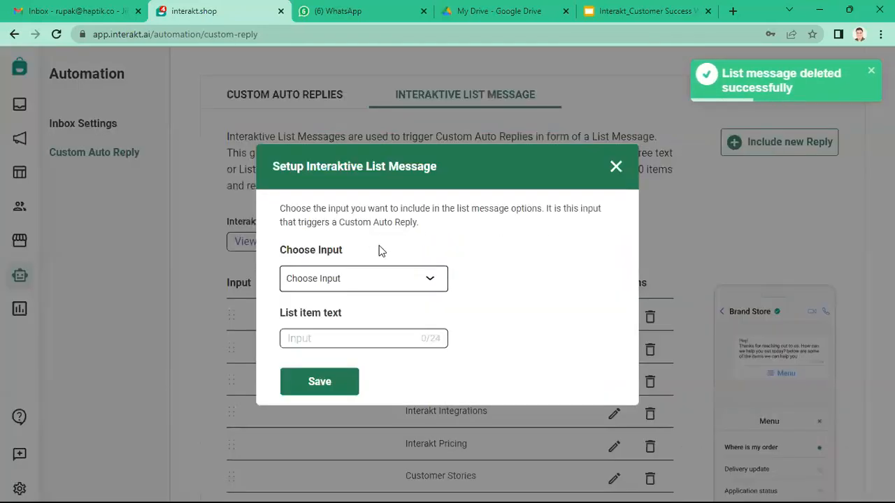
click(360, 281)
text(re)
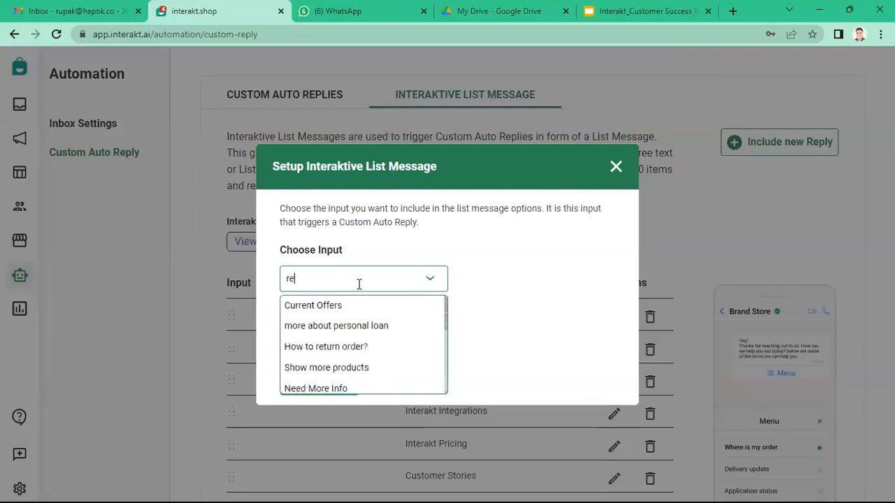
text(fu)
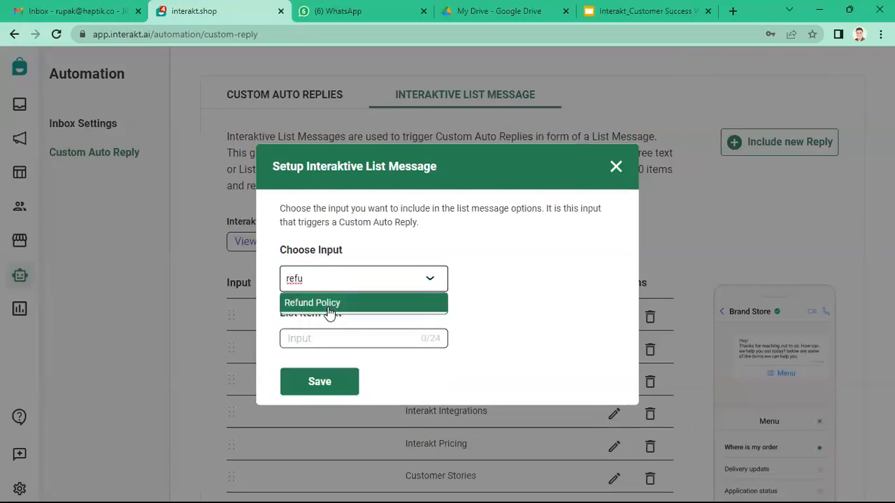
click(330, 304)
click(323, 336)
text(Refund Policy)
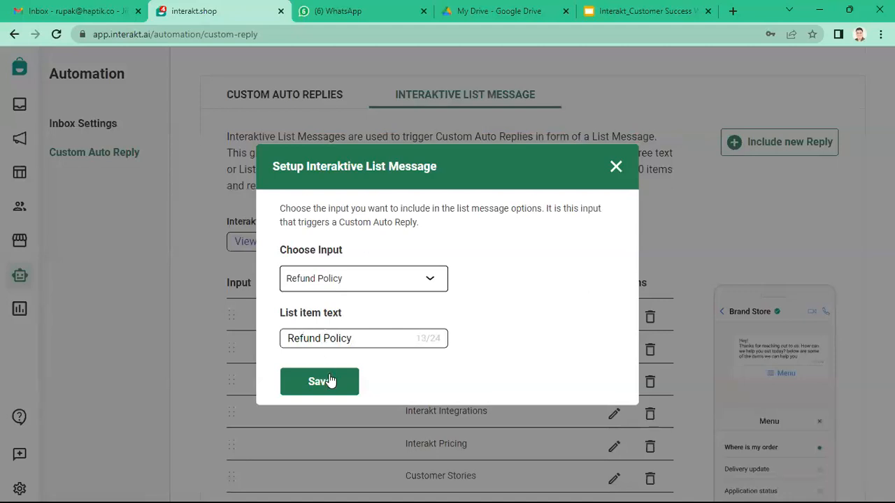
click(327, 381)
scroll(532, 265, down, 2)
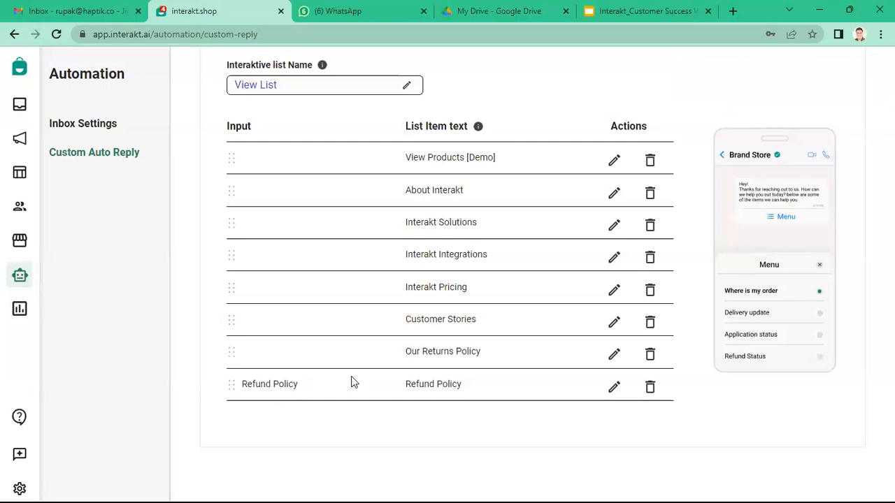
Review the inputs on the current page of Custom Auto Replies, and compare them with the button replies in the WhatsApp chat
scroll(352, 382, up, 4)
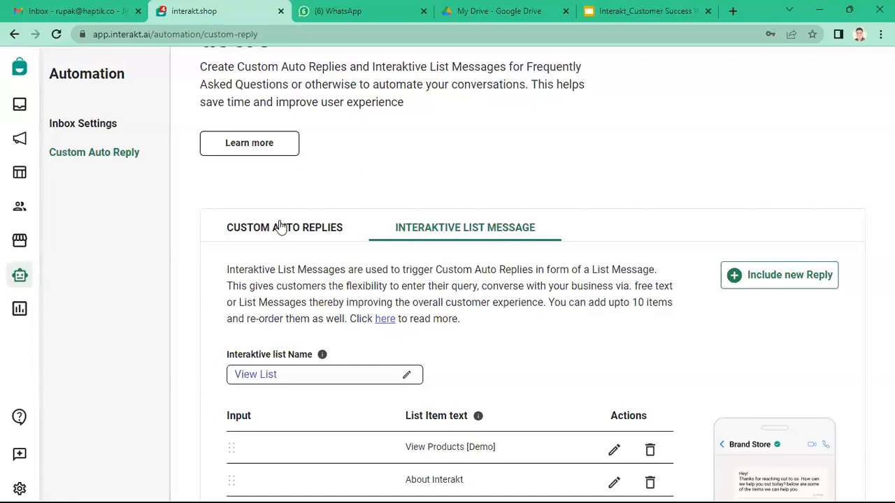
click(280, 227)
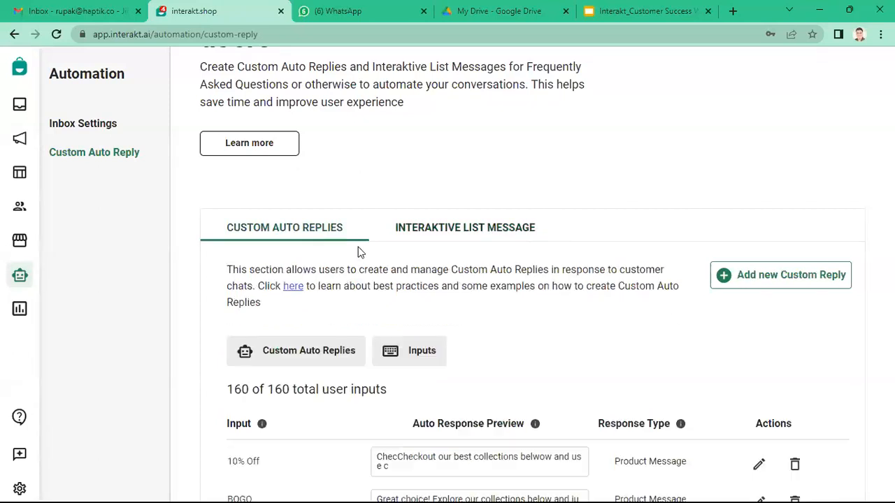
scroll(358, 251, down, 8)
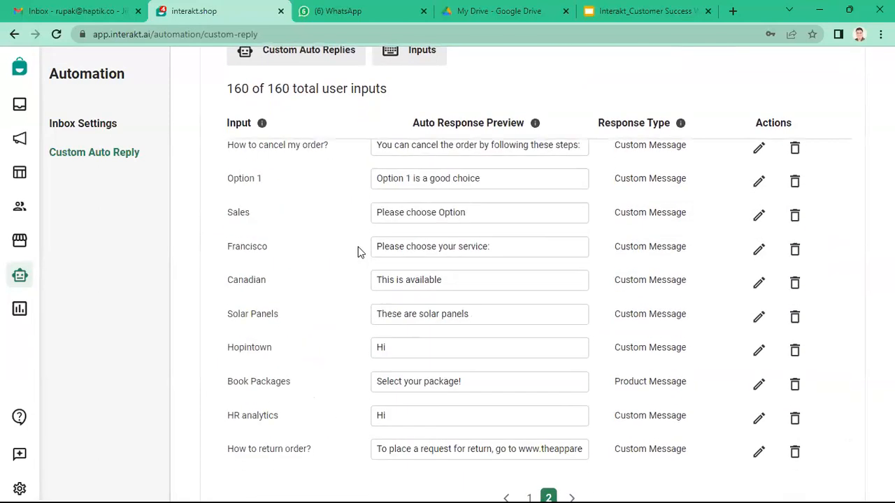
scroll(358, 250, down, 5)
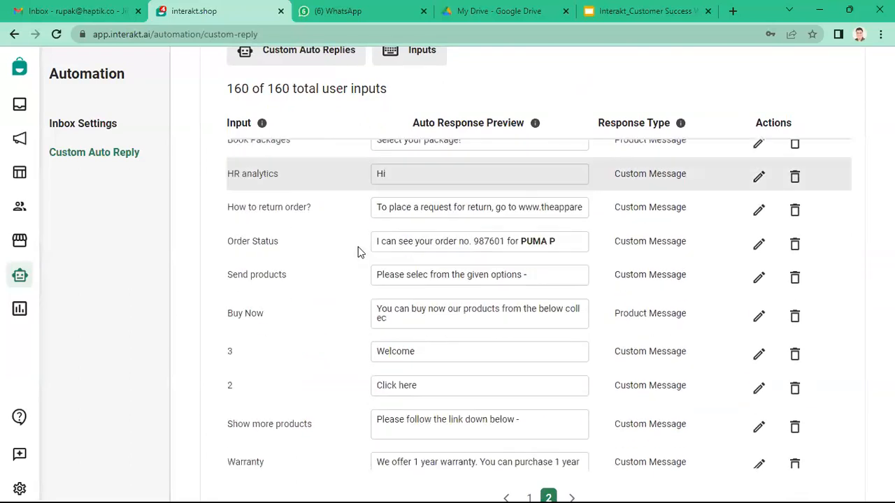
scroll(358, 251, down, 8)
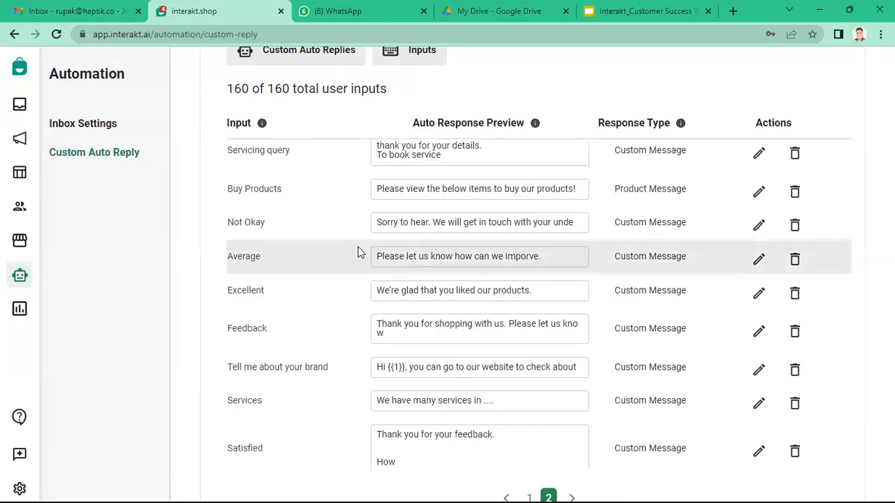
scroll(358, 252, down, 3)
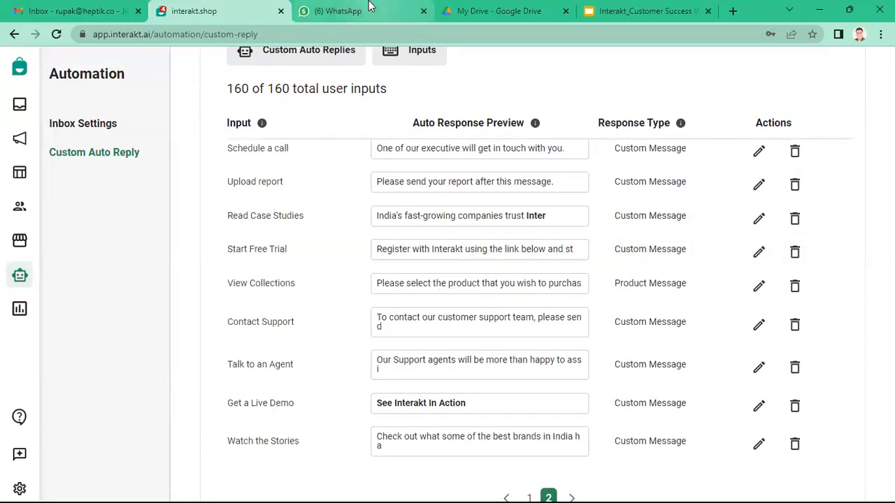
click(338, 10)
scroll(533, 220, down, 1)
scroll(535, 220, up, 3)
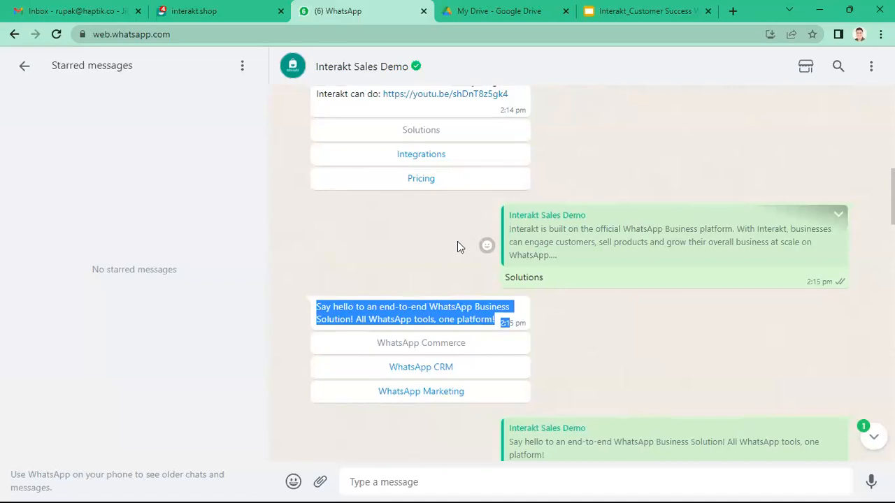
Switch back to Interakt and start a new Custom Auto Reply
click(194, 10)
scroll(521, 197, up, 1)
scroll(520, 198, up, 15)
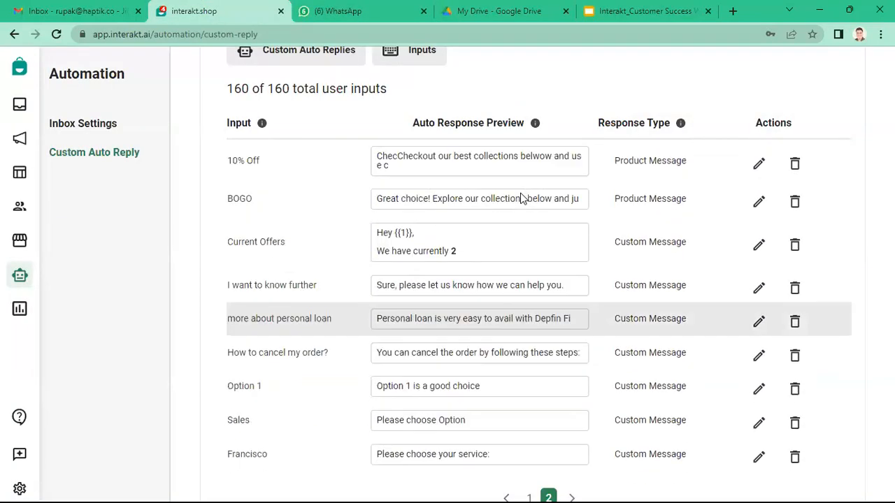
scroll(713, 261, up, 2)
scroll(749, 276, down, 2)
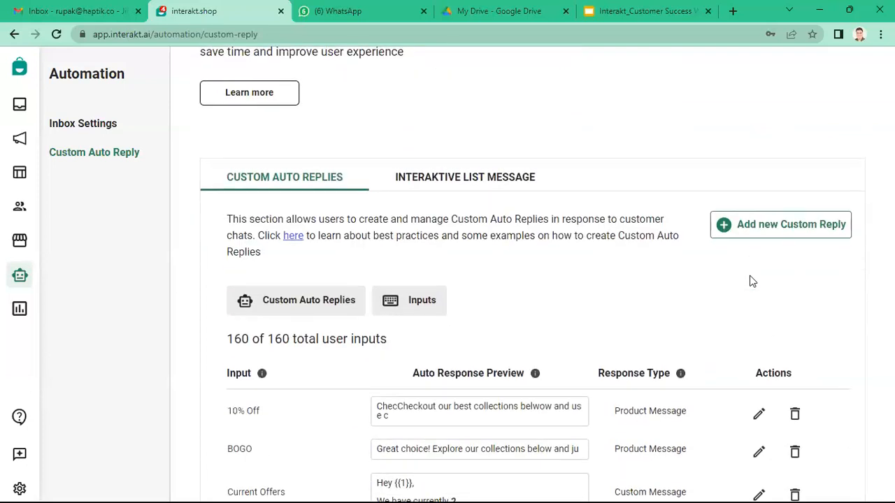
click(783, 223)
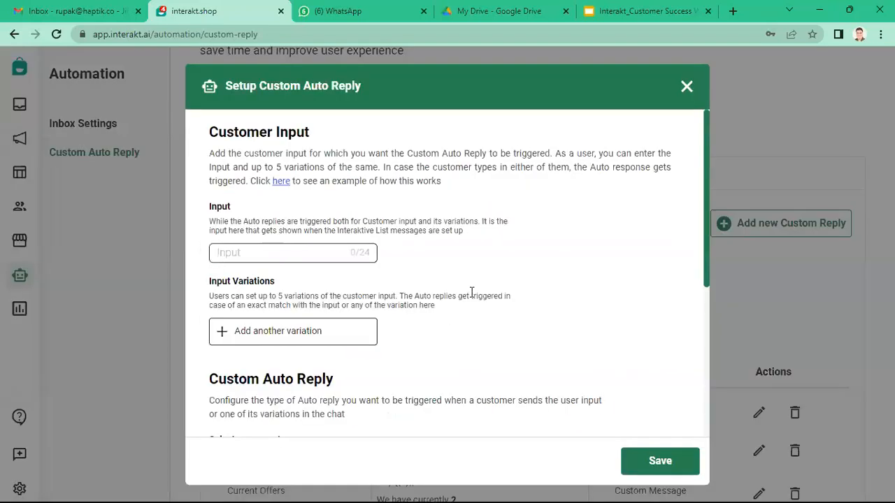
scroll(472, 292, down, 1)
scroll(280, 202, down, 1)
Enter "Our Packages" as the customer input of the new Custom Auto Reply
click(280, 178)
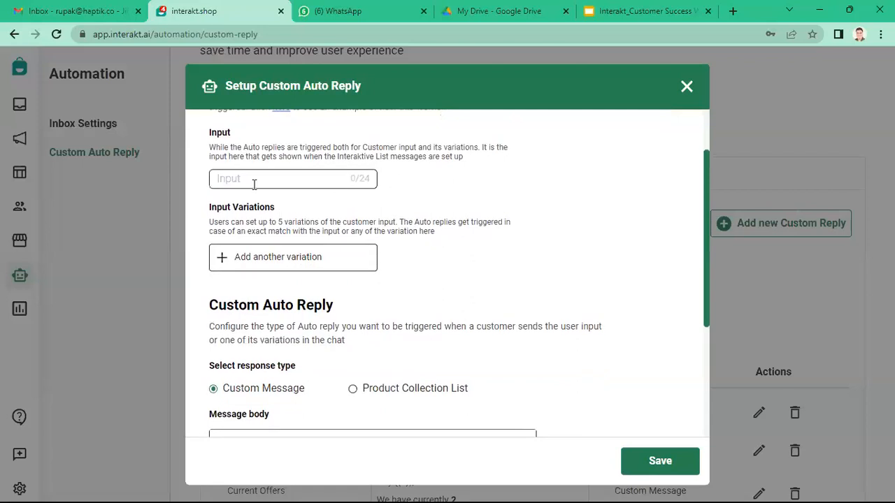
scroll(430, 211, down, 1)
scroll(430, 212, up, 1)
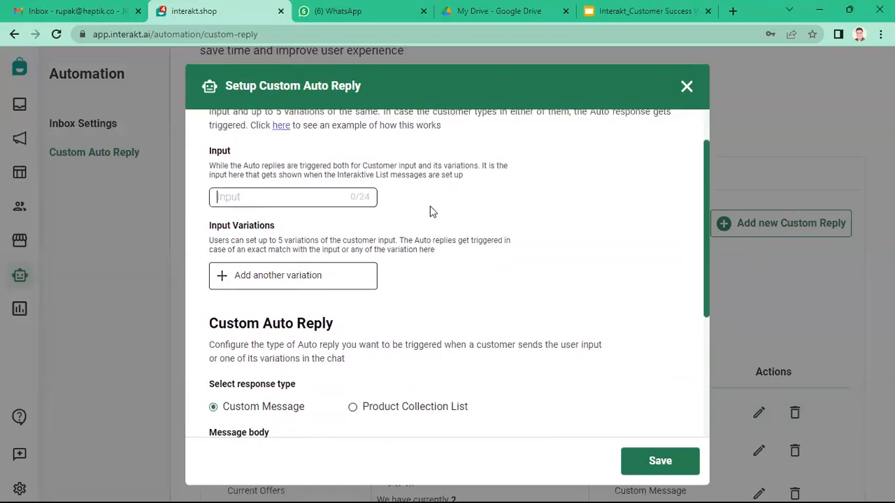
text(Ou)
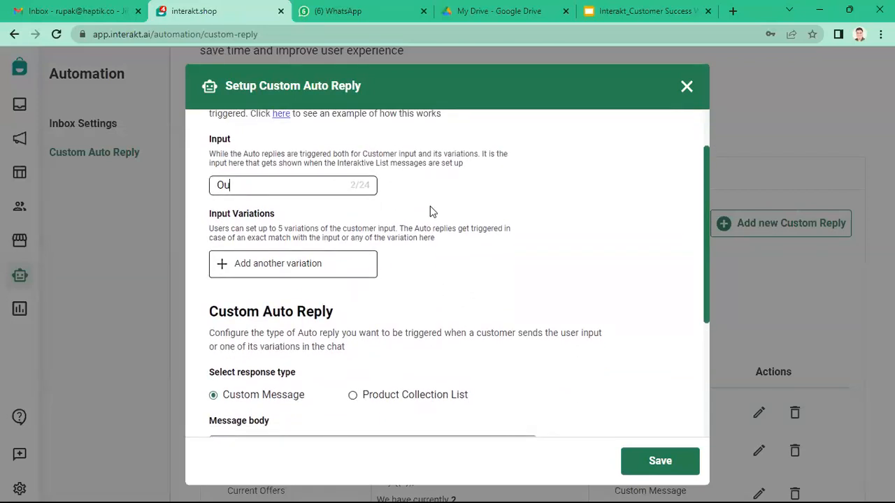
text(r Packages)
scroll(430, 211, down, 1)
scroll(430, 209, up, 1)
scroll(432, 207, up, 1)
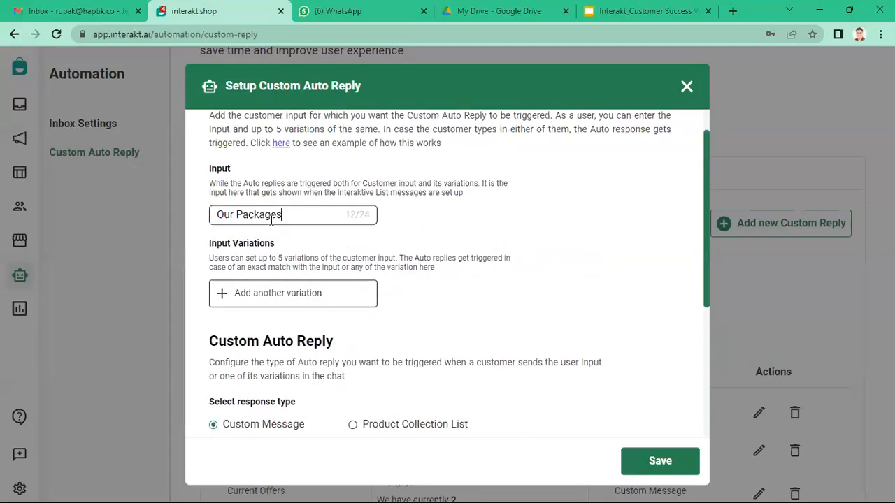
scroll(416, 258, down, 3)
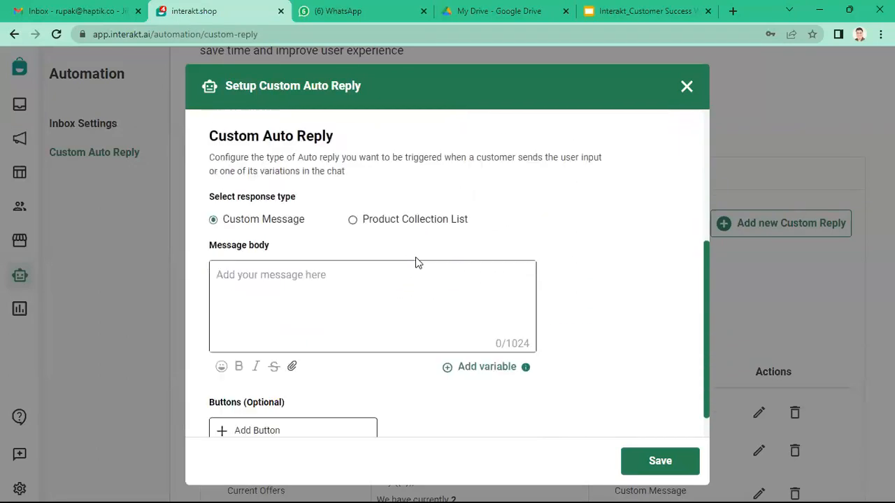
Begin the custom message body with "We have interesting packages starting from Rs 9999." as its first line
scroll(309, 279, up, 5)
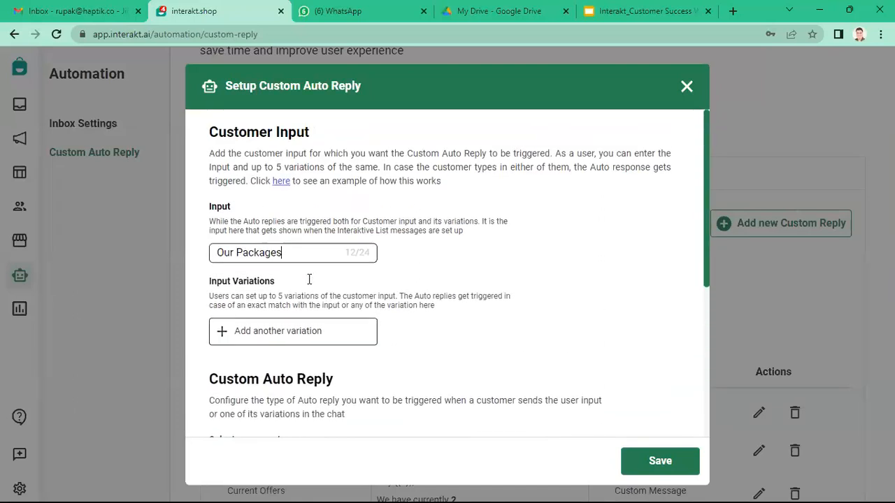
scroll(309, 284, down, 4)
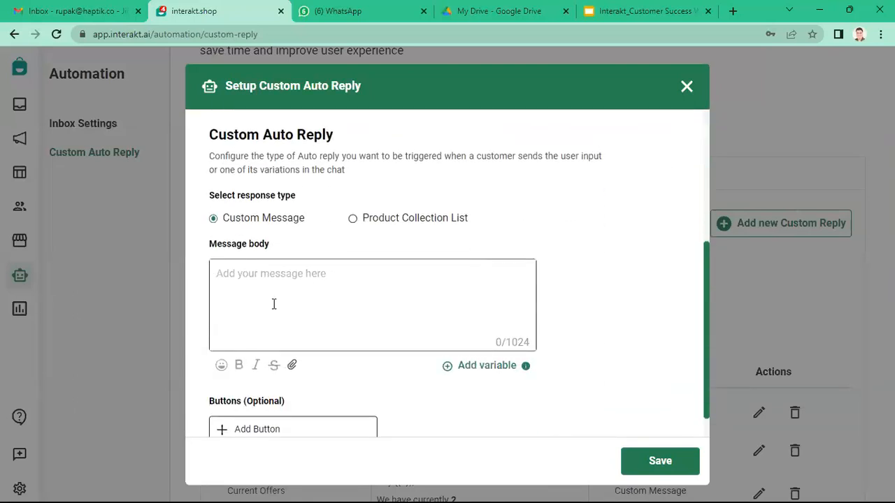
text(We have)
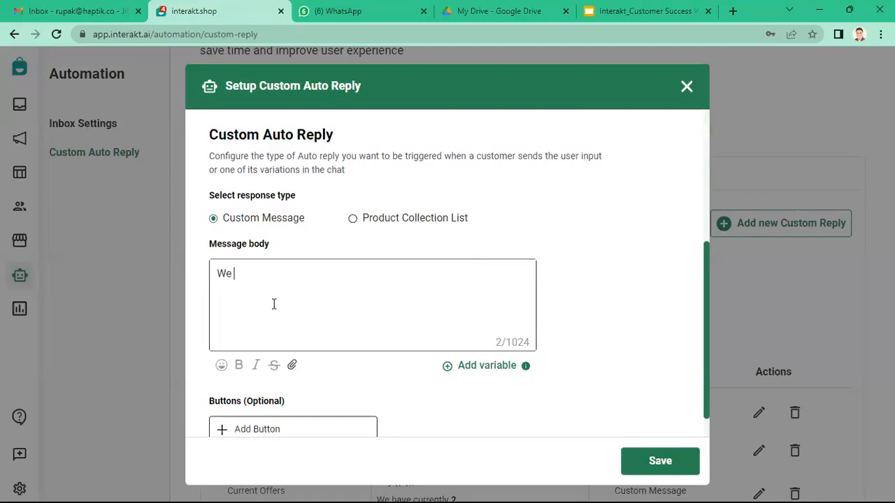
text(interesting pa)
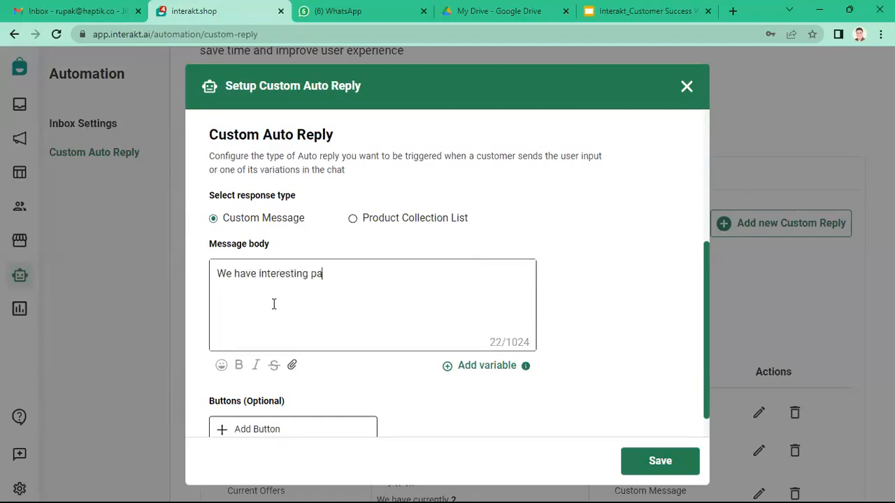
text(ckages starting from)
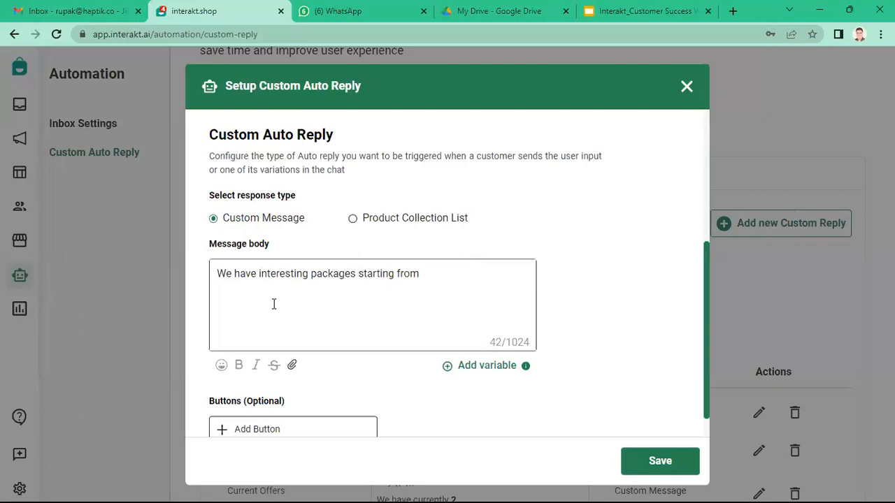
text( 9999)
text(Rs )
text(.)
key(Return)
Add "Please click below for more details:" as the second line of the message body
text(Plea)
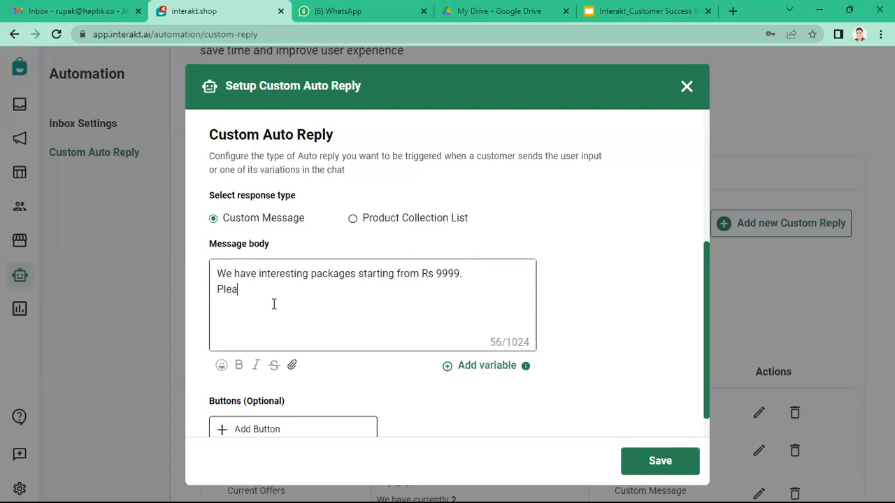
text(se click the below to)
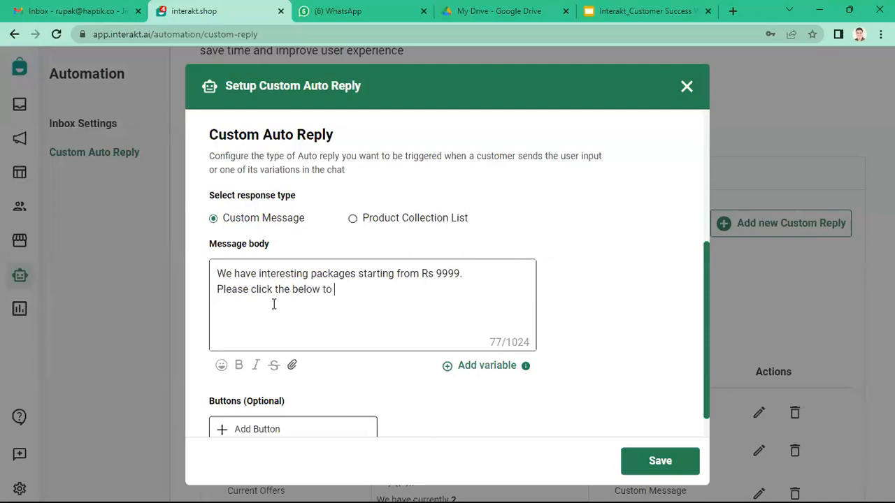
text( check)
key(BackSpace)
key(BackSpace)
key(BackSpace)
key(BackSpace)
key(BackSpace)
key(BackSpace)
key(BackSpace)
key(BackSpace)
key(BackSpace)
key(BackSpace)
key(BackSpace)
key(BackSpace)
key(BackSpace)
key(BackSpace)
key(BackSpace)
key(BackSpace)
key(BackSpace)
text(below for more details:)
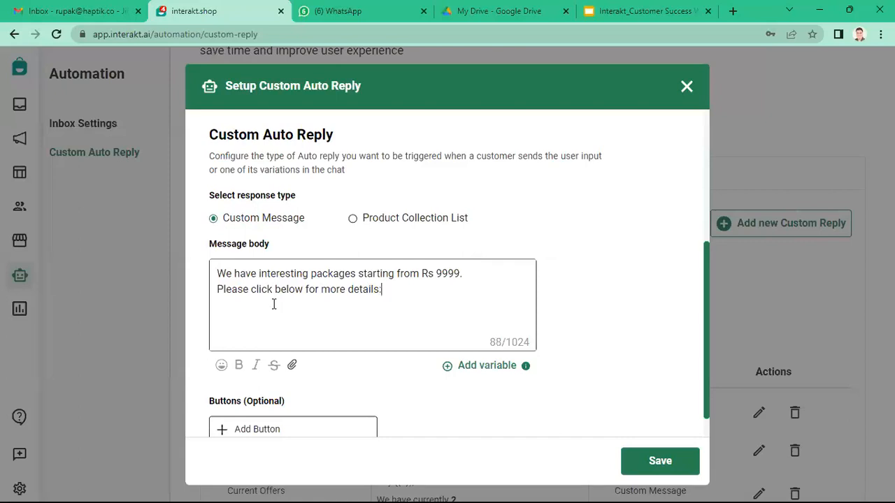
Add the buttons Domestic Tours, International Tours and Custom Holidays to the Our Packages reply, and save it
scroll(273, 302, down, 1)
drag(259, 424, 296, 405)
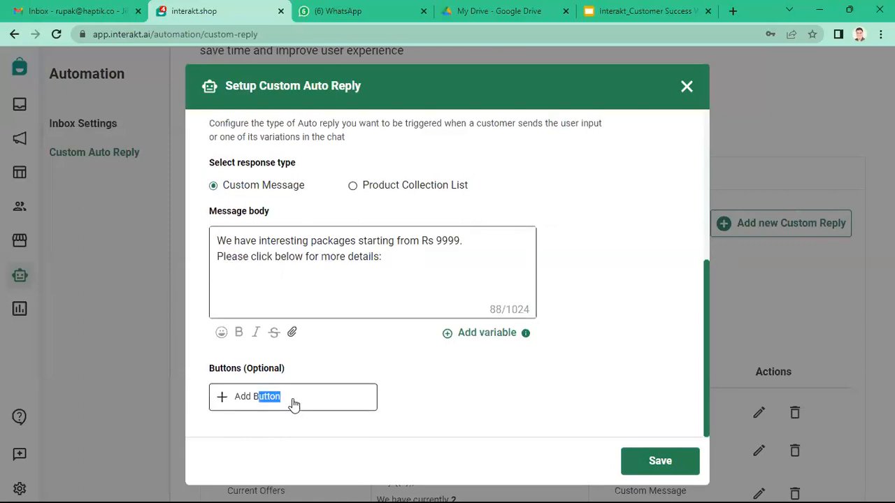
click(256, 397)
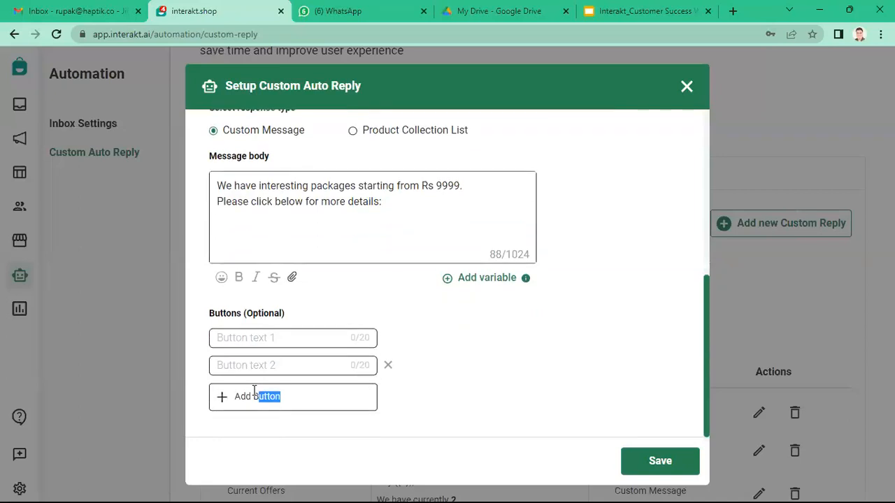
click(257, 397)
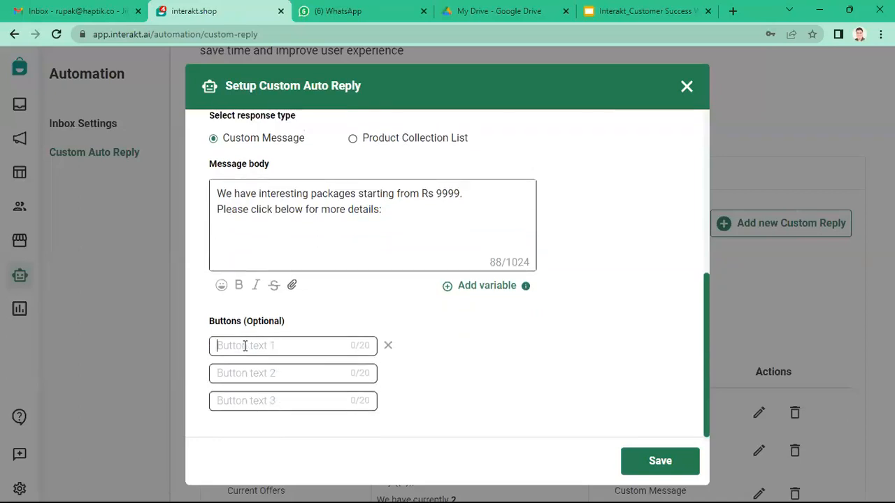
text(Domestic Tours)
click(241, 371)
text(Internati)
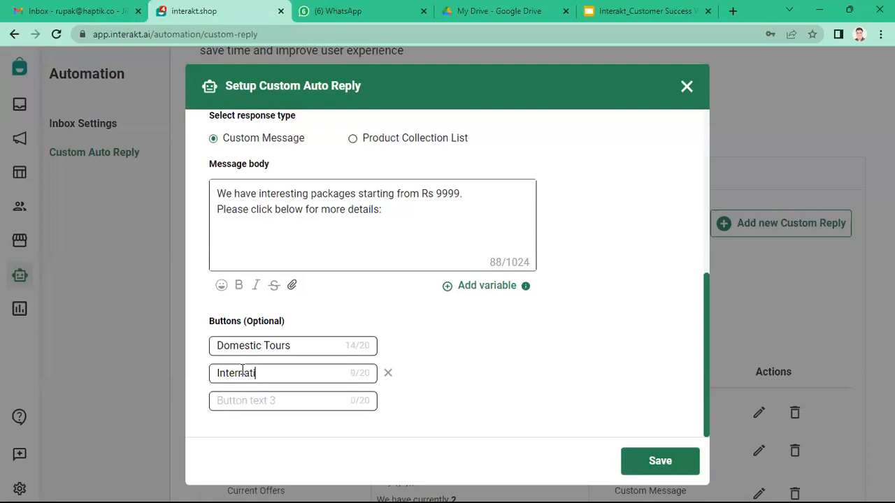
text(onal Tours)
click(239, 400)
text(Customer )
text(Holidays)
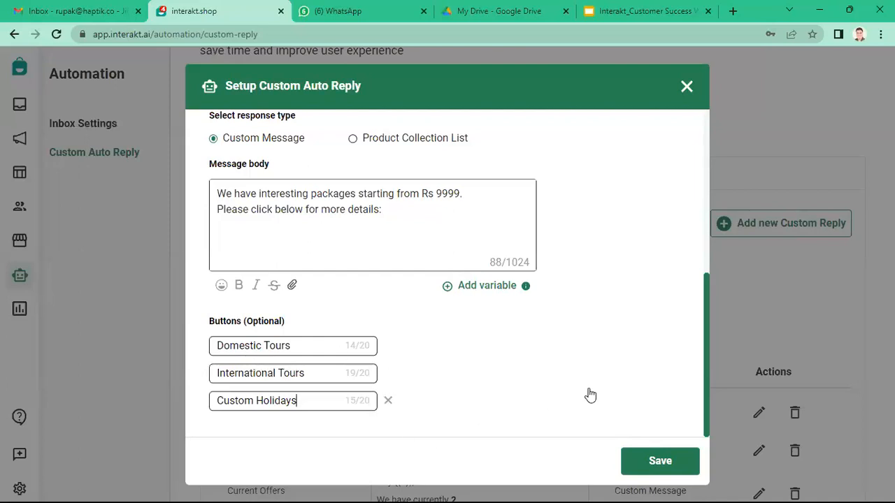
click(657, 456)
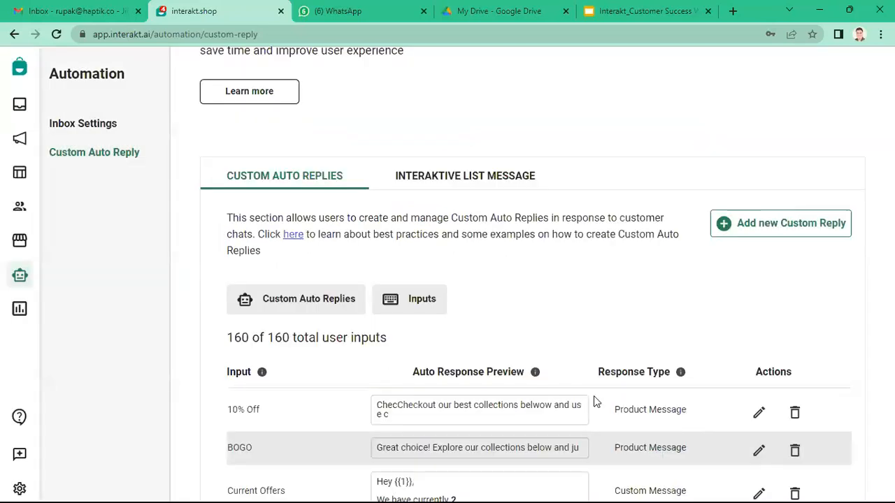
Start a new Custom Auto Reply with "Domestic Tours" as the customer input
scroll(418, 344, down, 5)
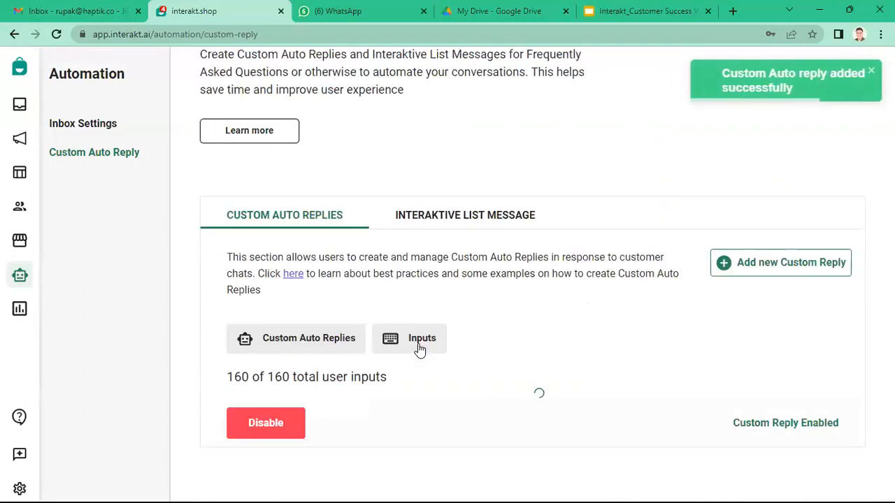
scroll(511, 366, down, 5)
scroll(510, 361, down, 4)
scroll(509, 360, up, 10)
scroll(511, 366, up, 2)
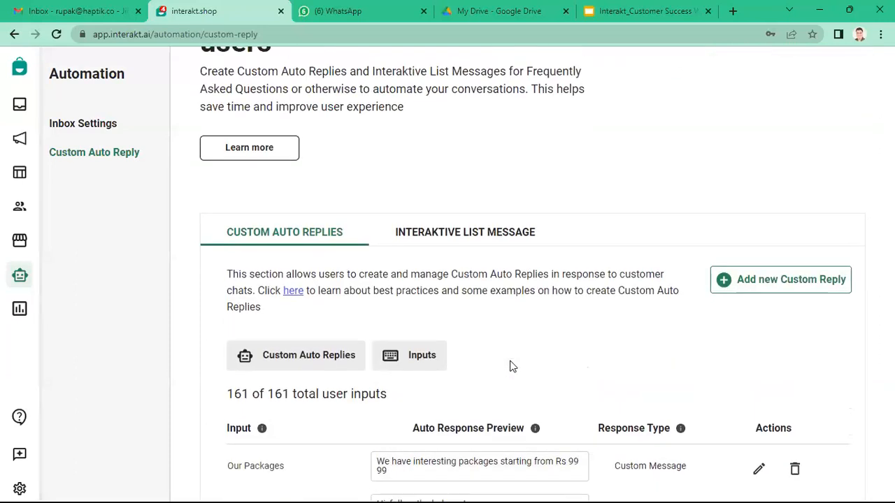
click(780, 280)
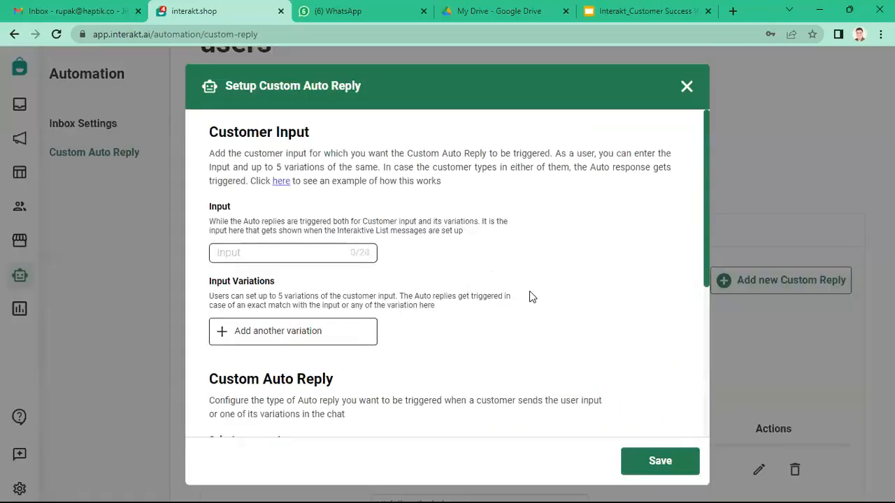
scroll(529, 291, down, 1)
click(237, 203)
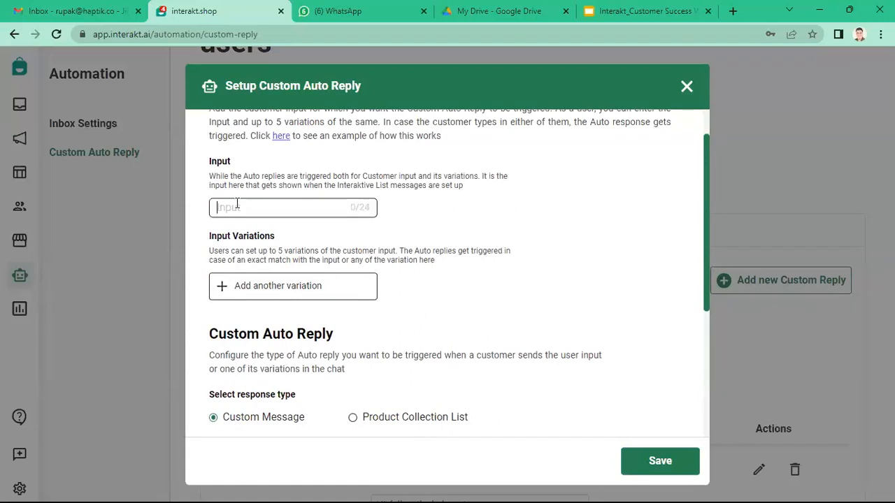
text(Domestic Tours)
Write "Checkout our Domestic Tours Packages below:" as the message body of the Domestic Tours reply
scroll(335, 215, down, 3)
click(287, 351)
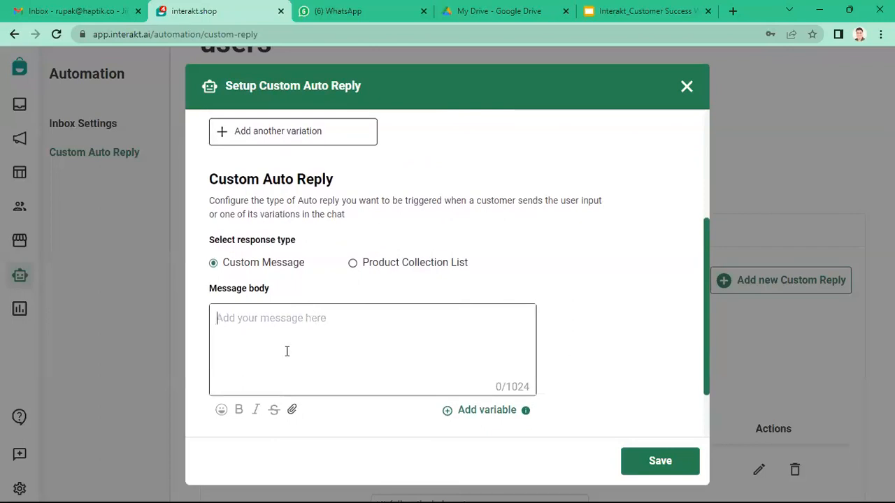
scroll(287, 351, down, 1)
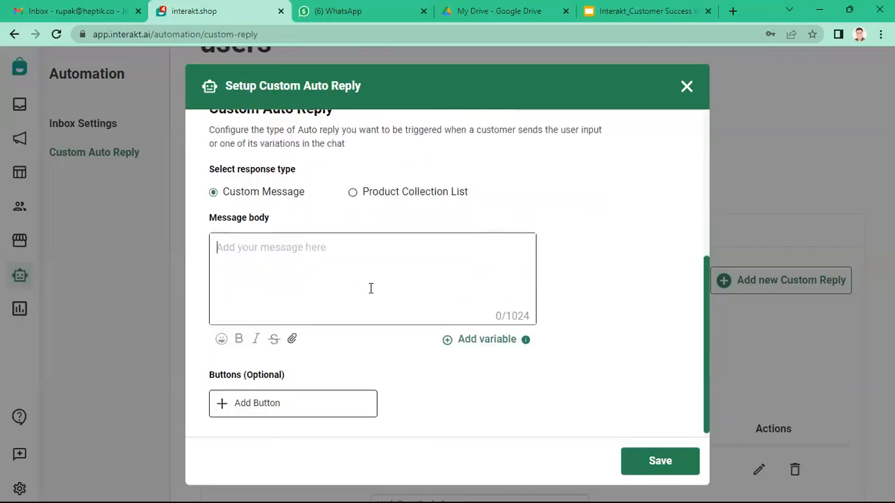
text(Our)
key(BackSpace)
key(BackSpace)
key(BackSpace)
text(Chec)
key(BackSpace)
key(BackSpace)
key(BackSpace)
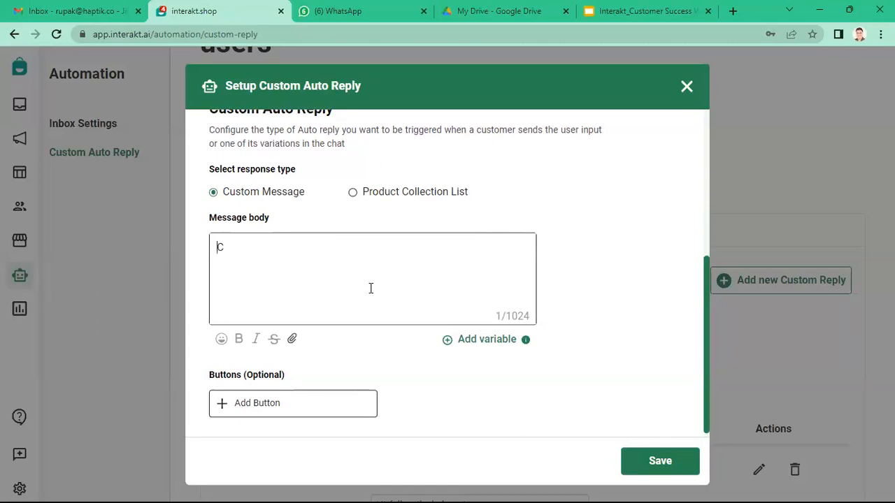
text(heckout our Domesitc)
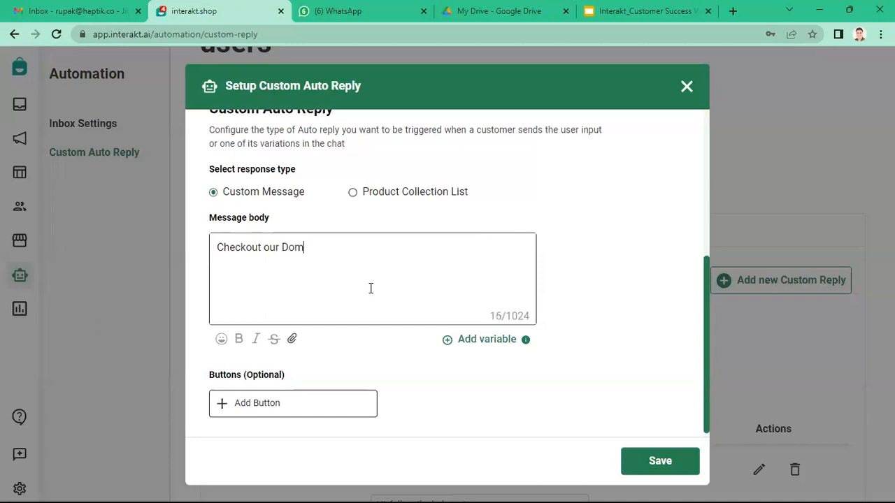
key(BackSpace)
key(BackSpace)
text(tic Tours Pa)
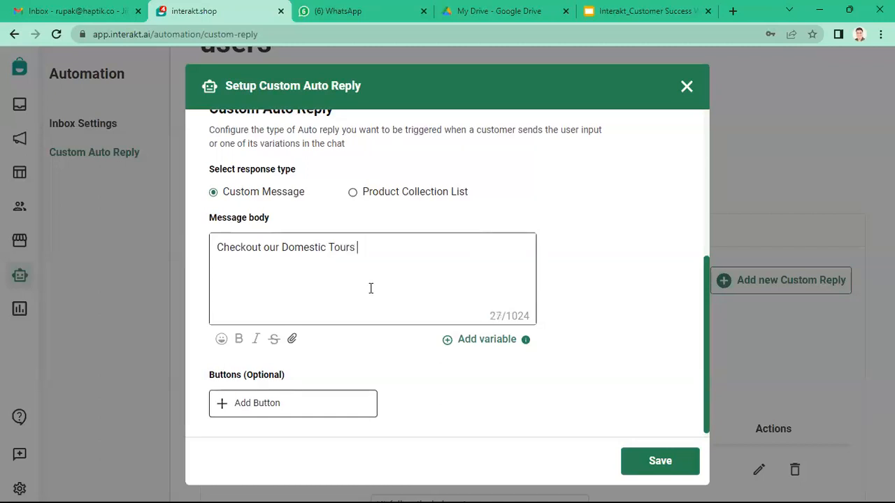
key(BackSpace)
text(Packages below)
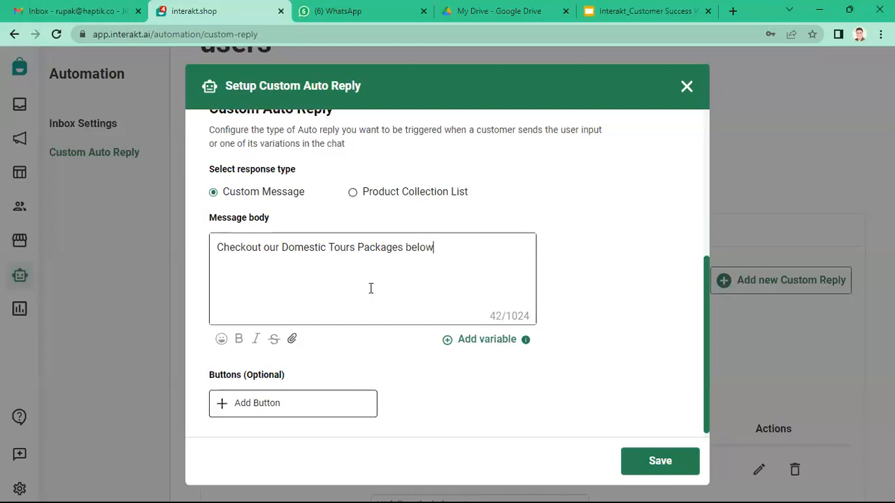
text(:)
Add the buttons North India, South India and Rest of India to the Domestic Tours reply, and save it
click(294, 399)
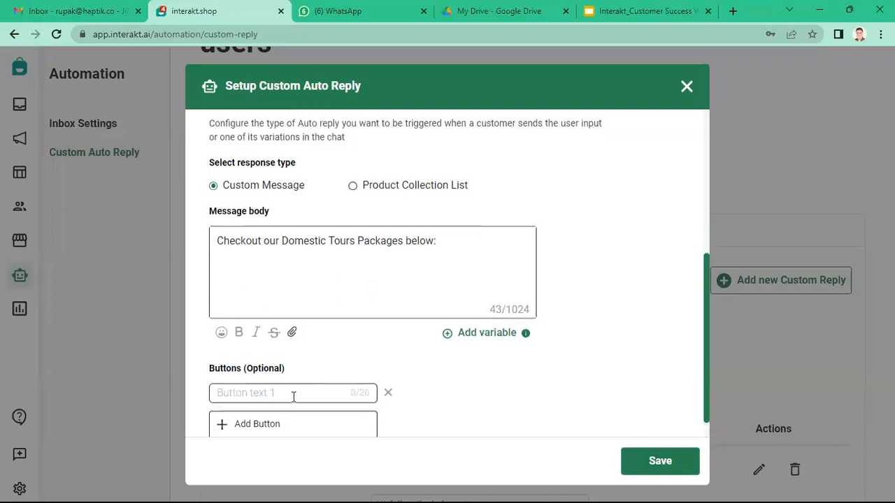
click(257, 365)
text(North India)
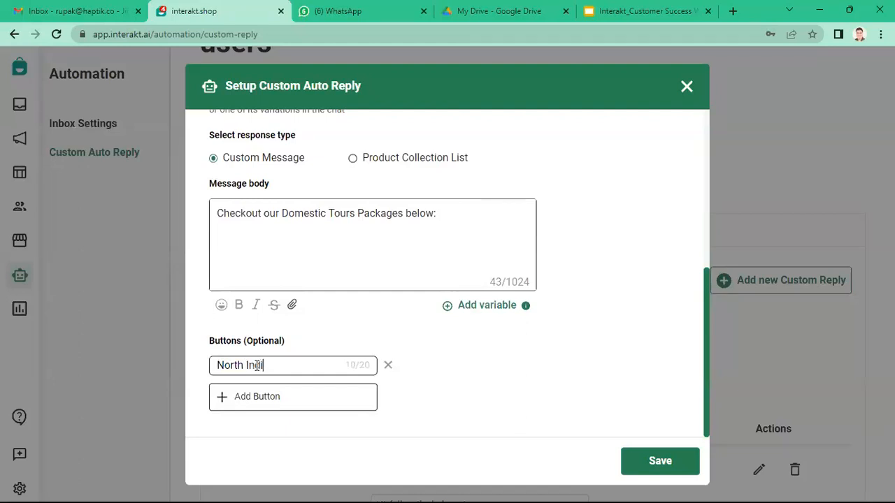
click(258, 396)
click(244, 364)
text(S)
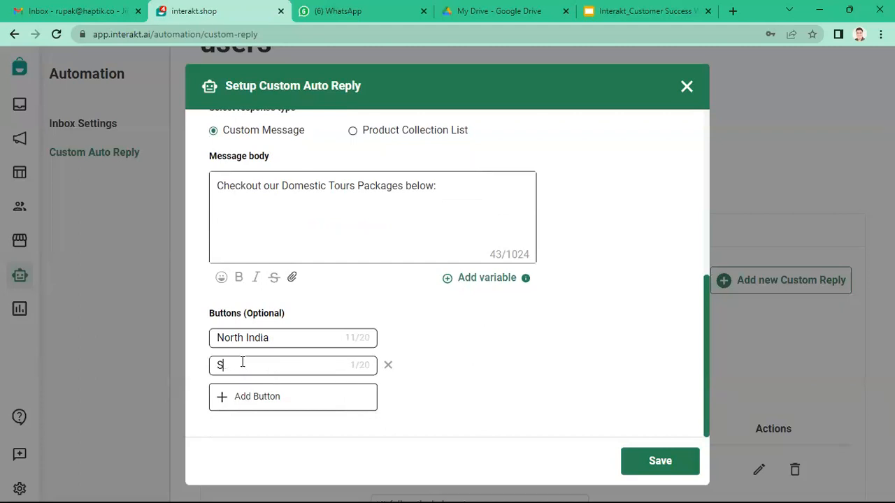
text(outh India)
click(246, 402)
text(Rest of India)
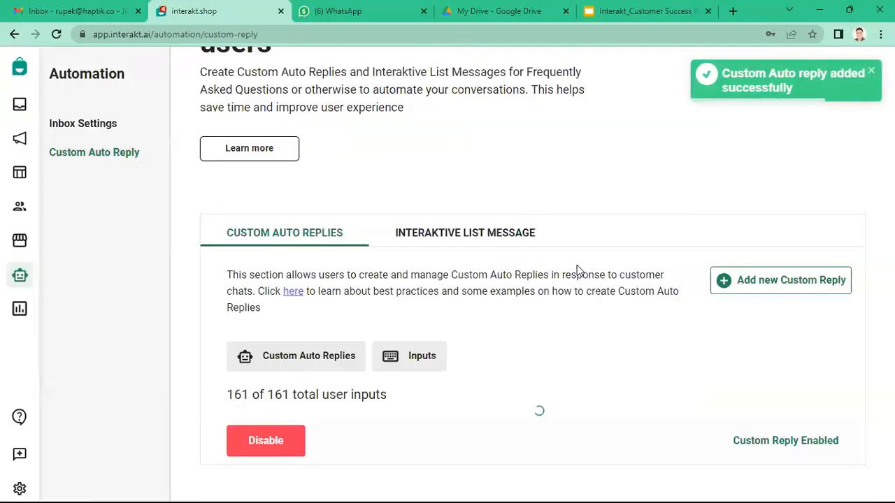
Start another new Custom Auto Reply with "International Tours" as the customer input
scroll(783, 283, down, 2)
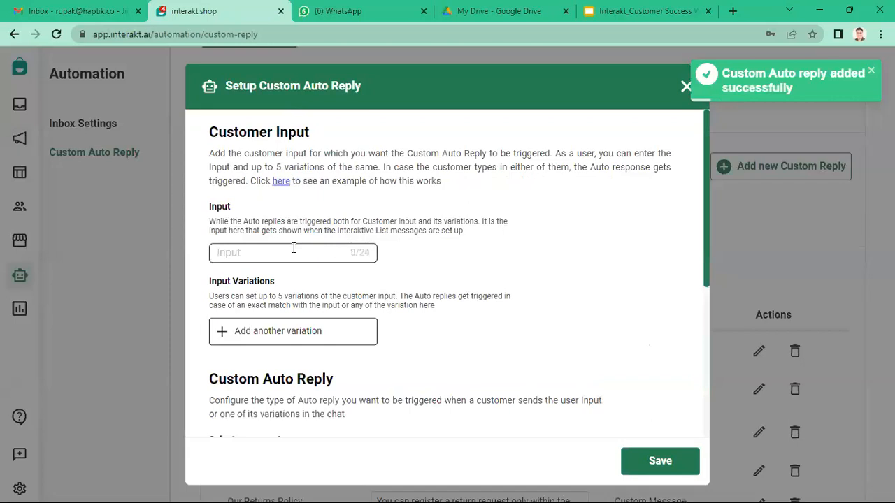
click(293, 248)
text(In)
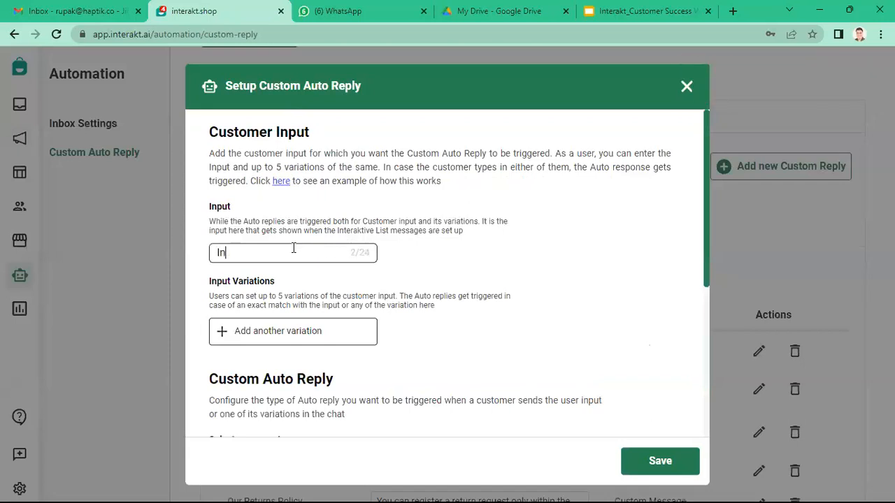
text(ternational Tours)
Write "Checkout our International Tours" as the message body of the International Tours reply
scroll(273, 380, down, 2)
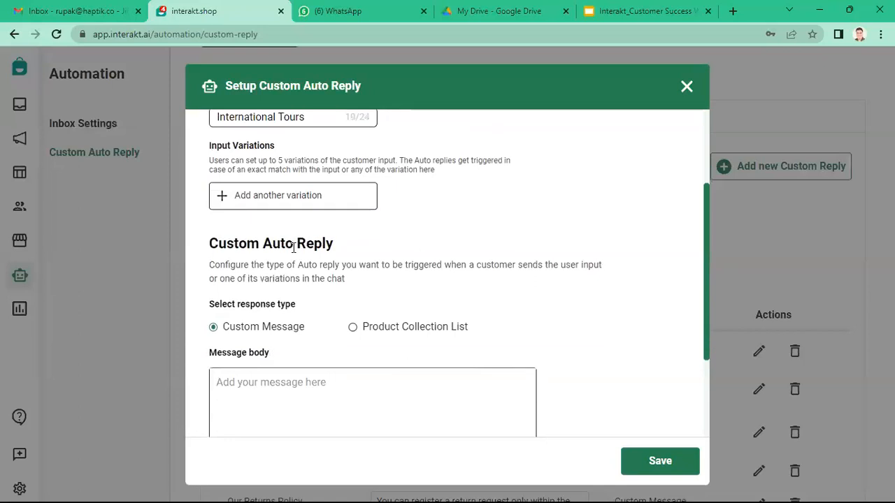
click(273, 380)
text(Chec)
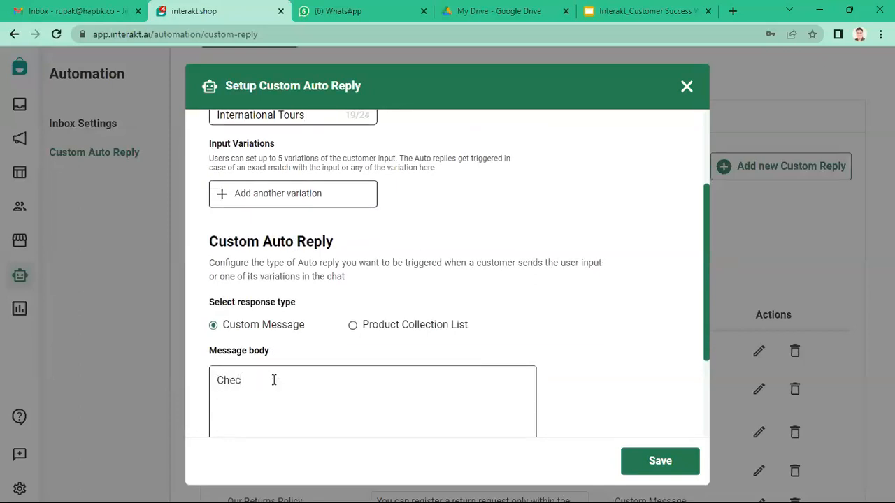
text(kout our International Tours)
Add a first button labelled "Asia Pacific" to the International Tours reply
scroll(274, 380, down, 2)
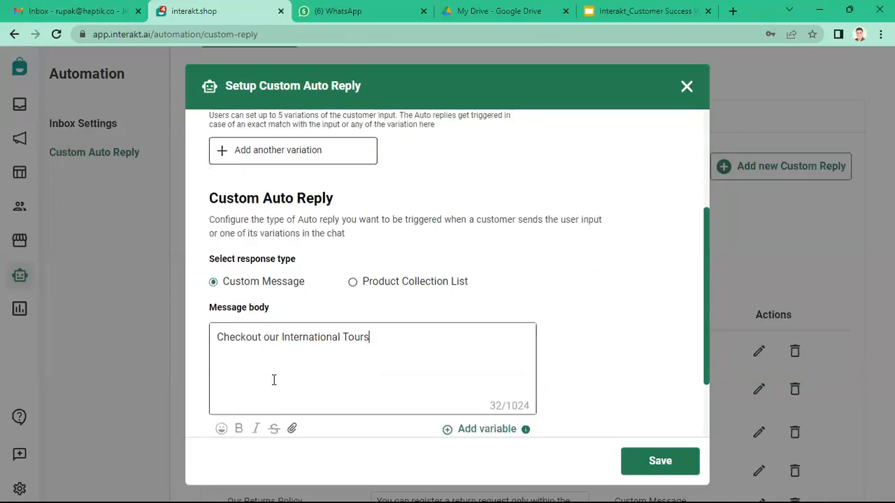
click(260, 409)
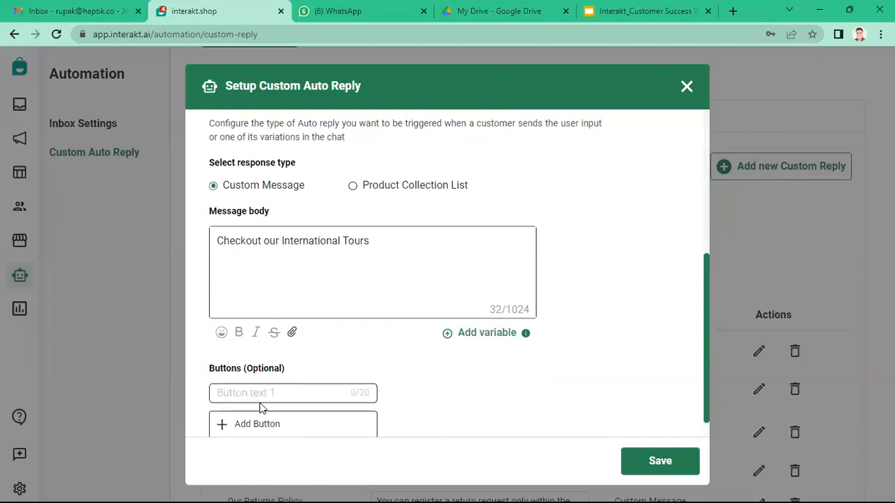
click(252, 369)
text(Asa)
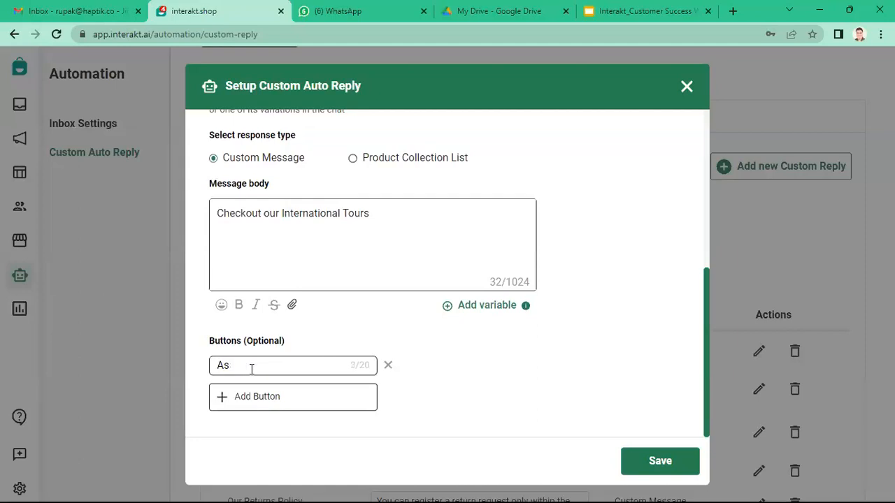
key(BackSpace)
key(BackSpace)
text(a Pc)
text(cific)
Add the buttons America and Europe to the International Tours reply, and save it
click(245, 403)
text(America)
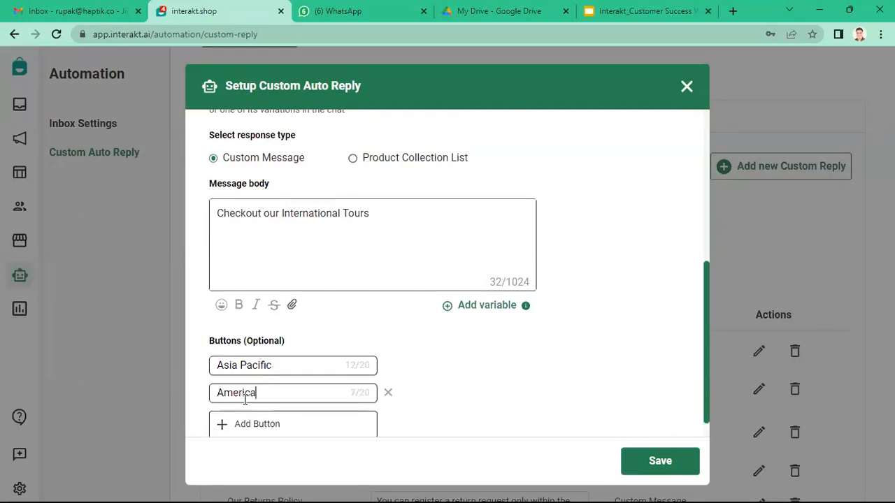
scroll(245, 397, down, 1)
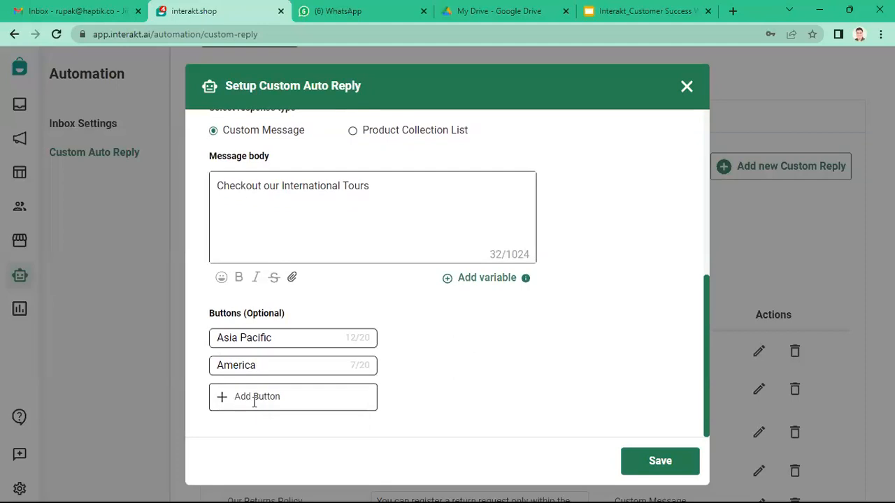
click(254, 399)
text(Eurpte)
text(ope)
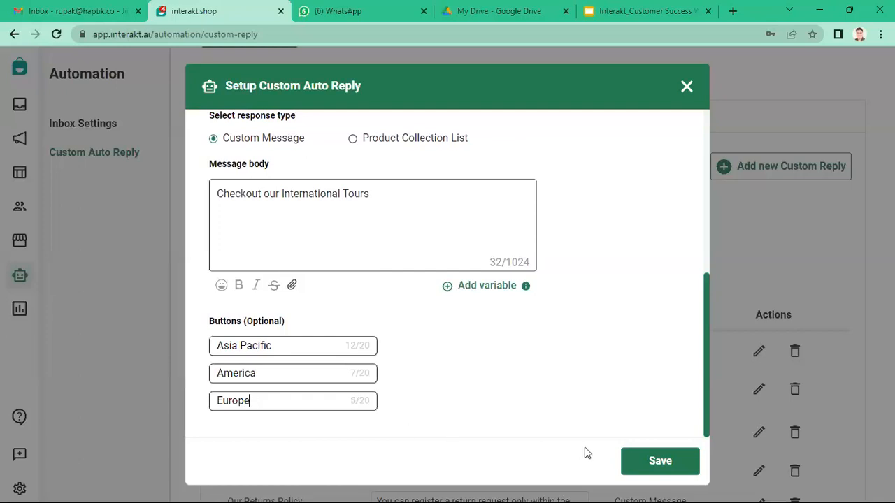
click(659, 460)
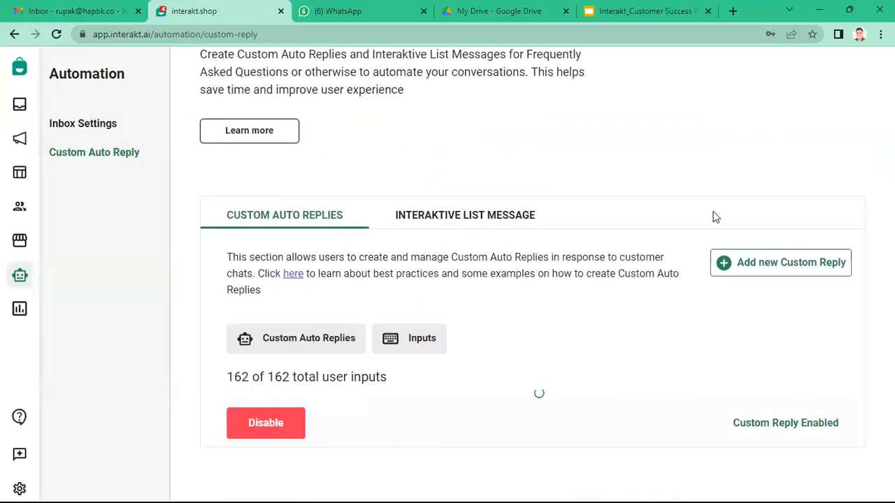
Start a new Custom Auto Reply with "Custom Holidays" as the customer input
scroll(755, 275, down, 1)
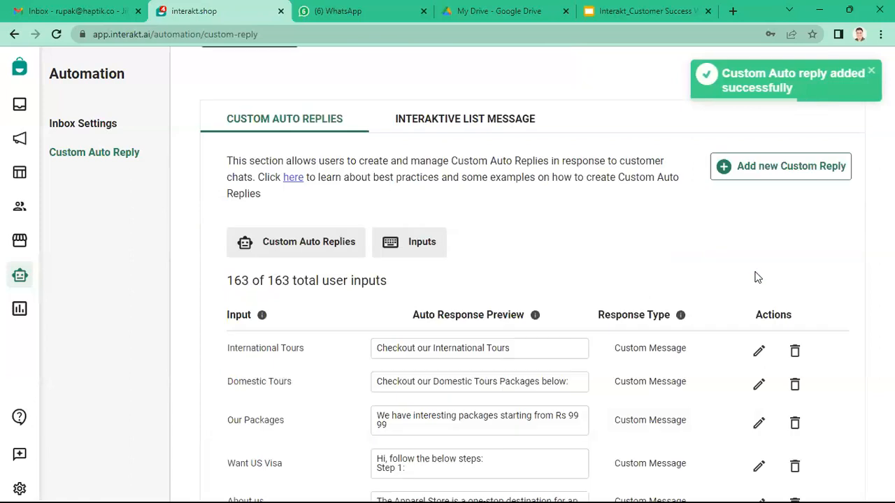
click(792, 167)
click(258, 258)
text(Cus)
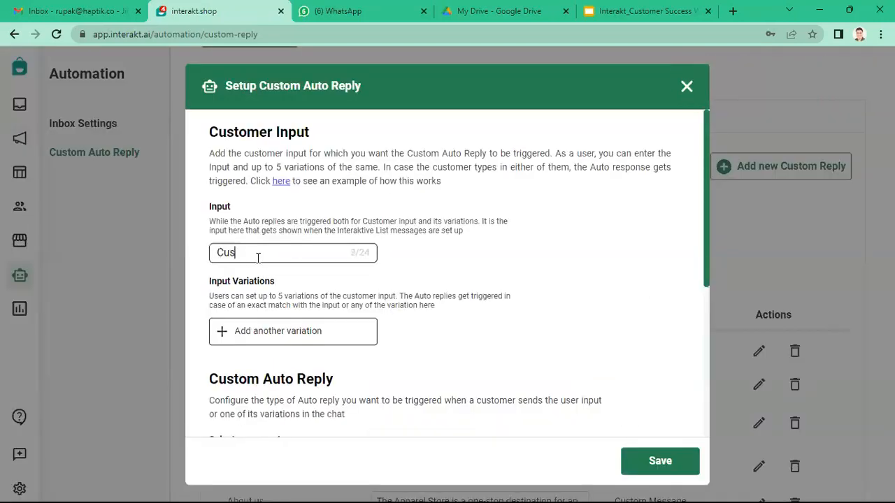
text(tom Holidays)
Write "Custom Holidays" as the message body of the Custom Holidays reply, and save it
scroll(258, 258, down, 2)
scroll(256, 260, down, 2)
click(257, 291)
text(Customer)
key(BackSpace)
key(BackSpace)
text(Holidays)
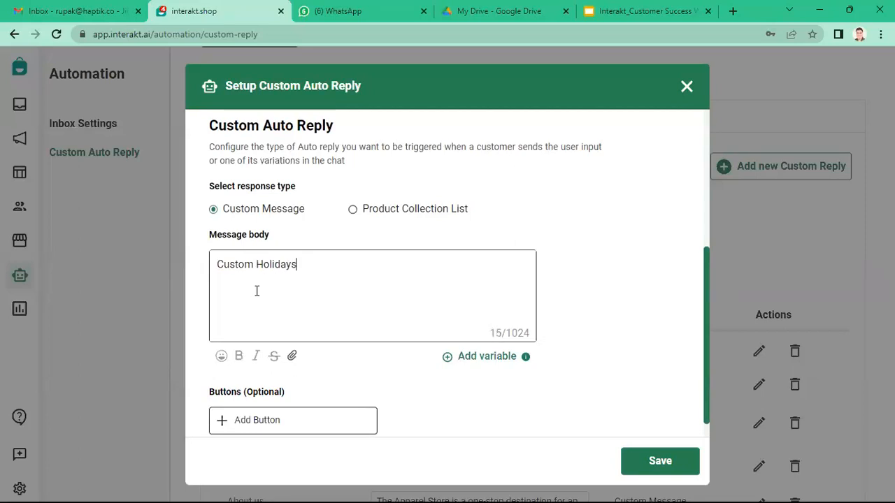
scroll(256, 290, down, 1)
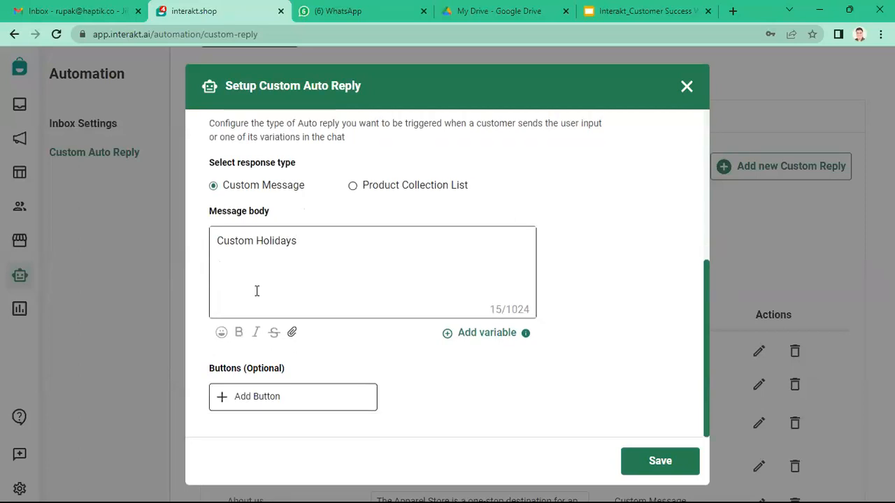
click(647, 451)
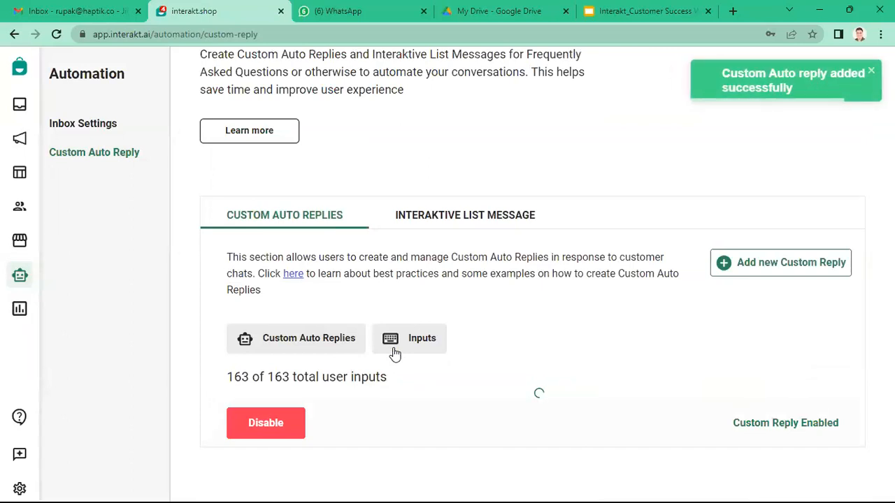
Switch to WhatsApp Web and send "Our Packages" in the Interakt Sales Demo chat
click(360, 10)
scroll(475, 285, down, 15)
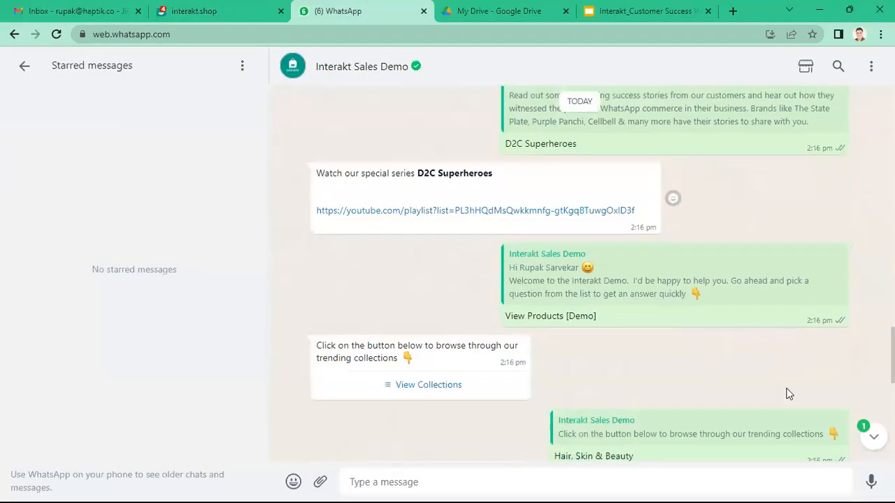
scroll(786, 393, down, 2)
scroll(676, 344, down, 5)
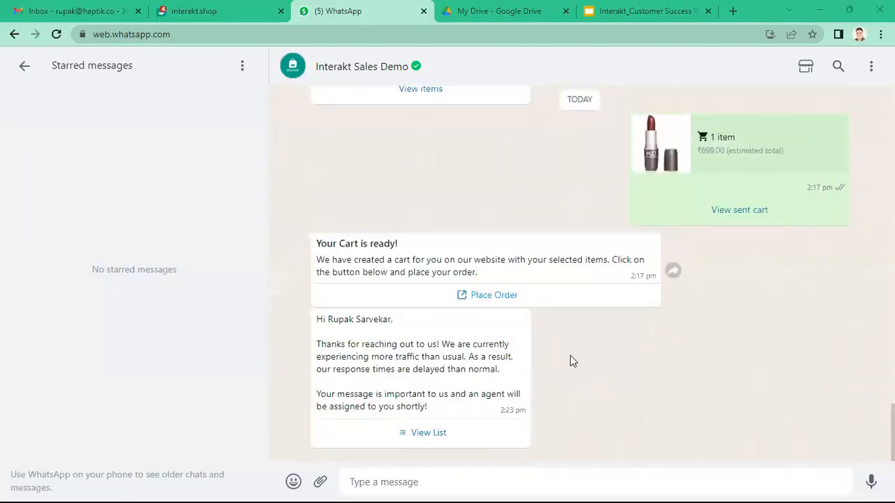
text(Our )
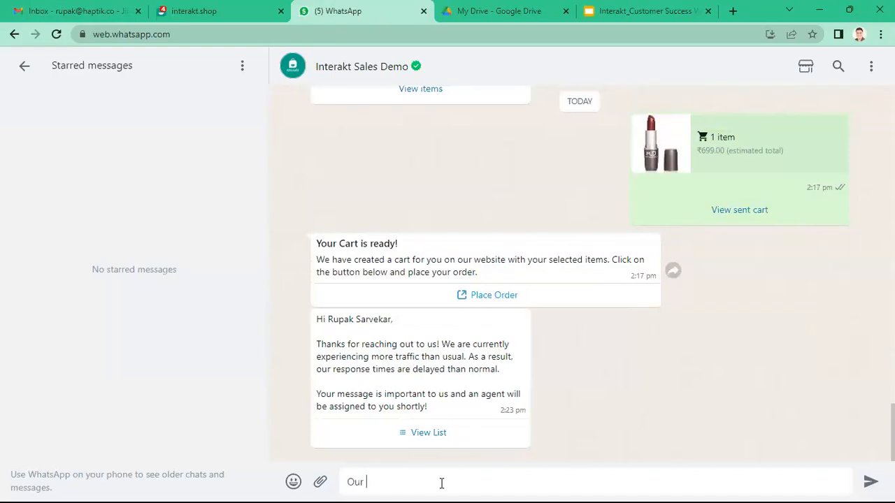
text(Packages)
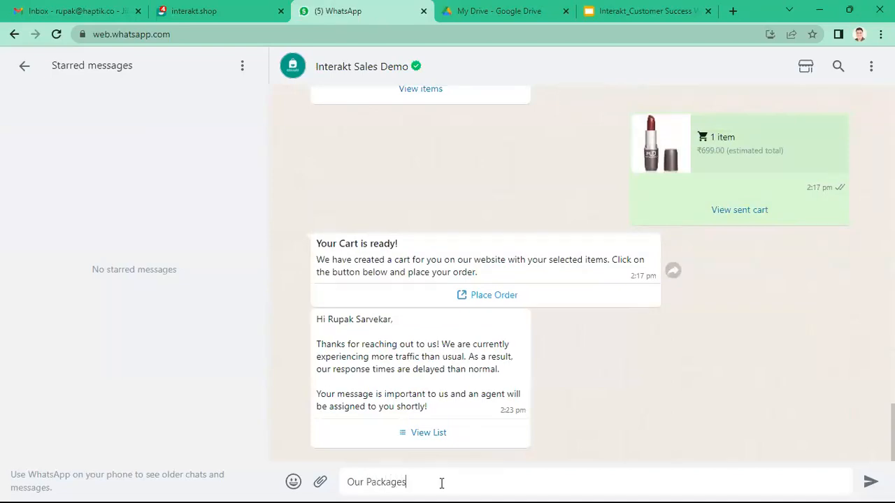
key(Return)
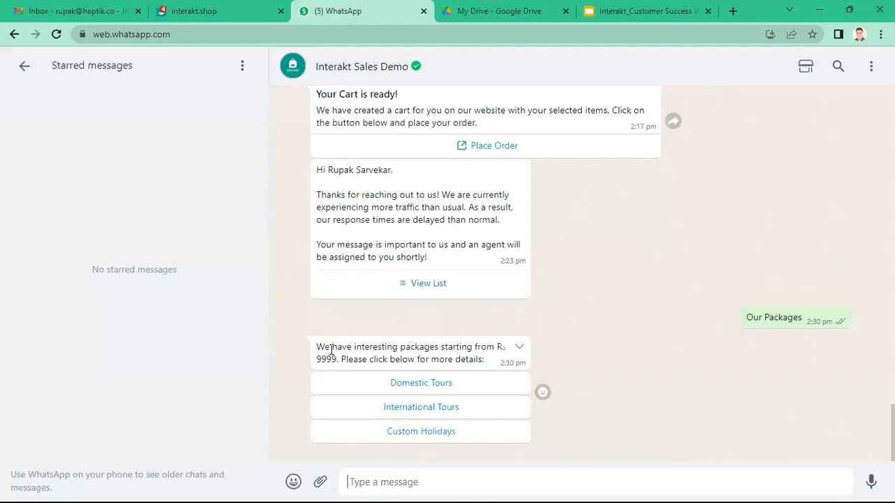
Test the chatbot's button replies by choosing Domestic Tours with North India, and International Tours with America
click(397, 384)
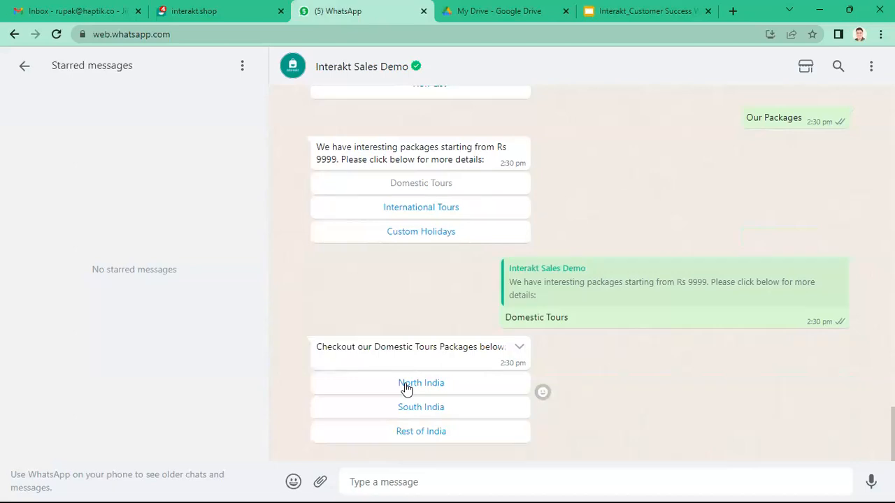
click(406, 386)
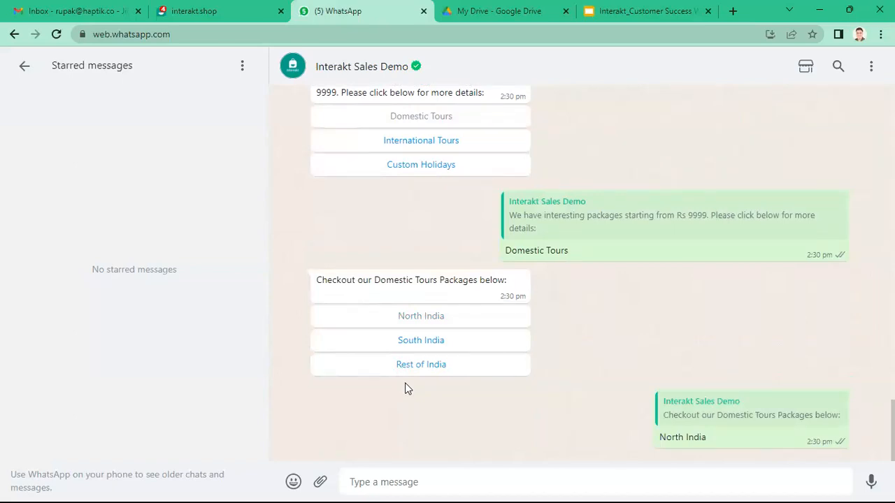
scroll(405, 388, up, 2)
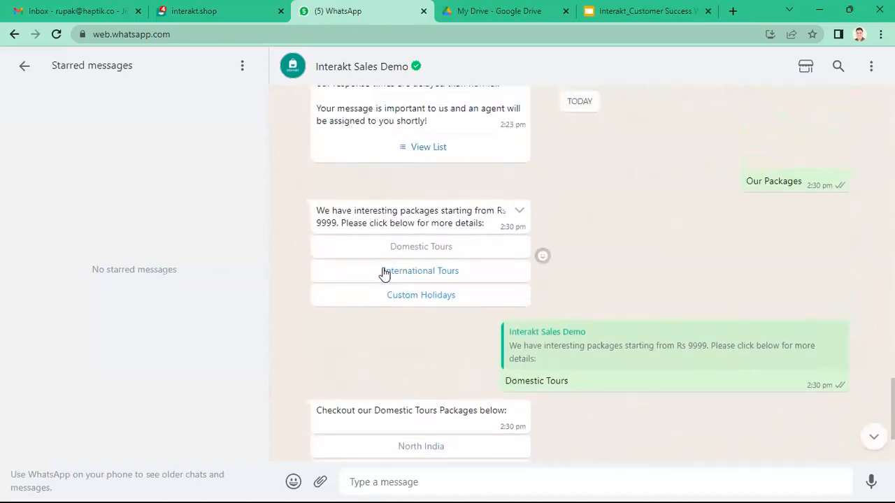
click(384, 273)
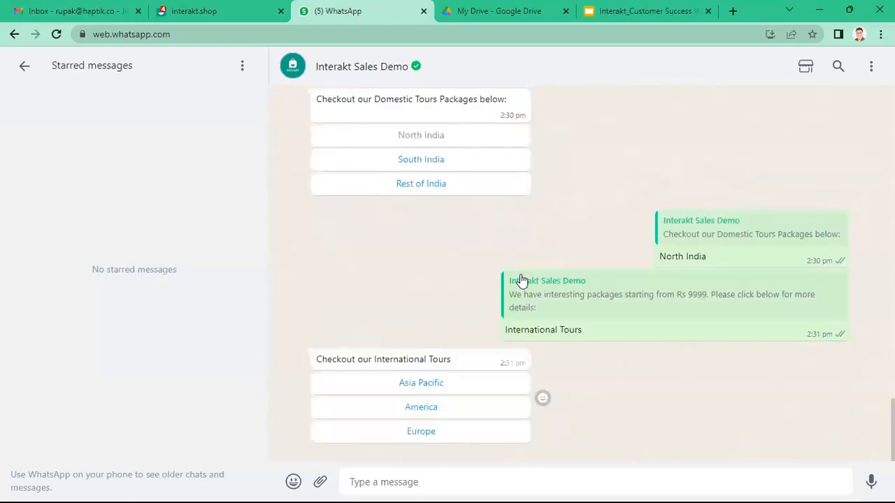
click(432, 413)
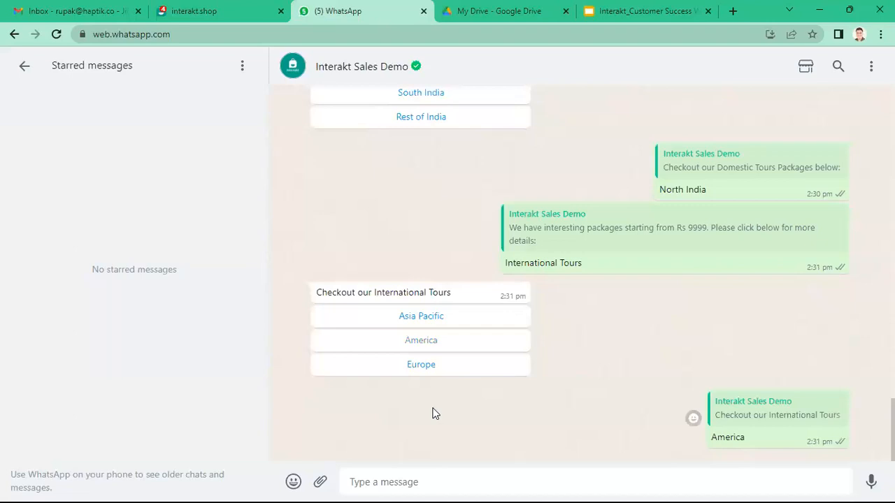
scroll(432, 413, up, 3)
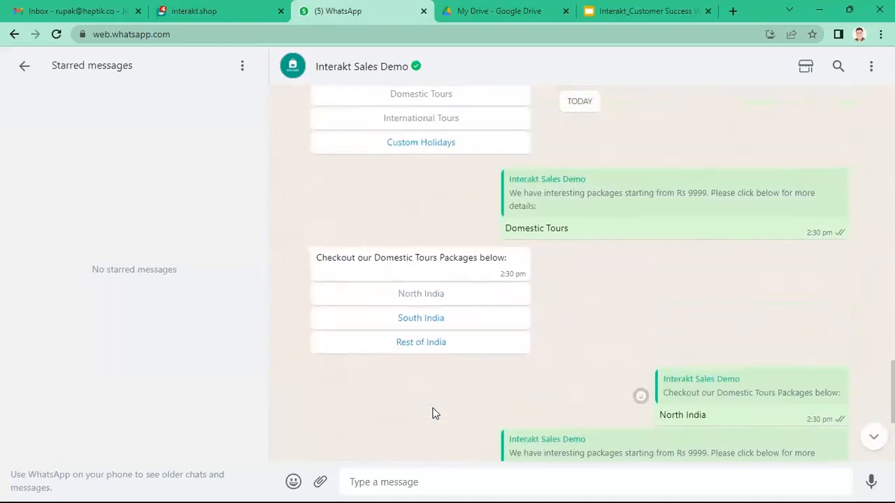
Switch back to Interakt and look through the list of Custom Auto Replies
click(203, 11)
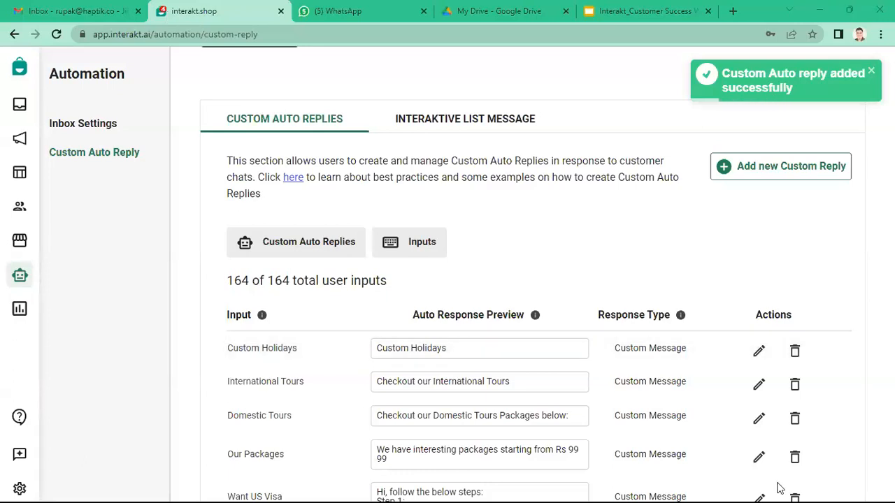
scroll(779, 488, down, 10)
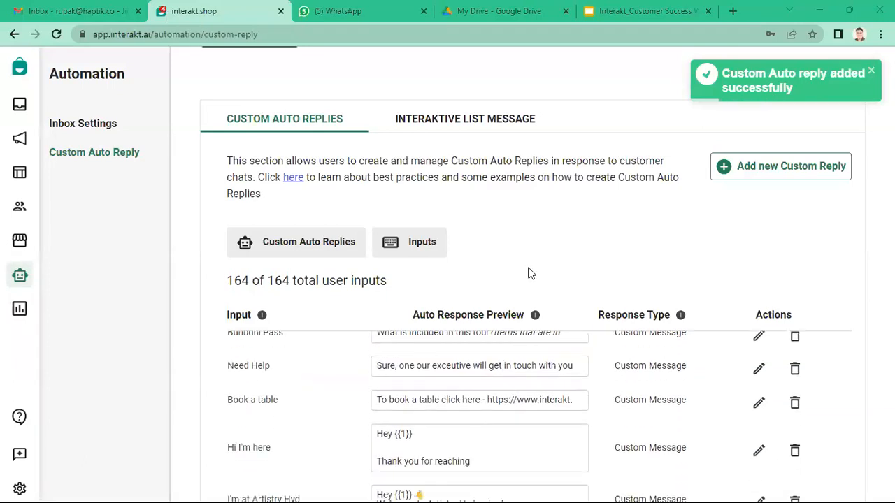
scroll(528, 273, down, 10)
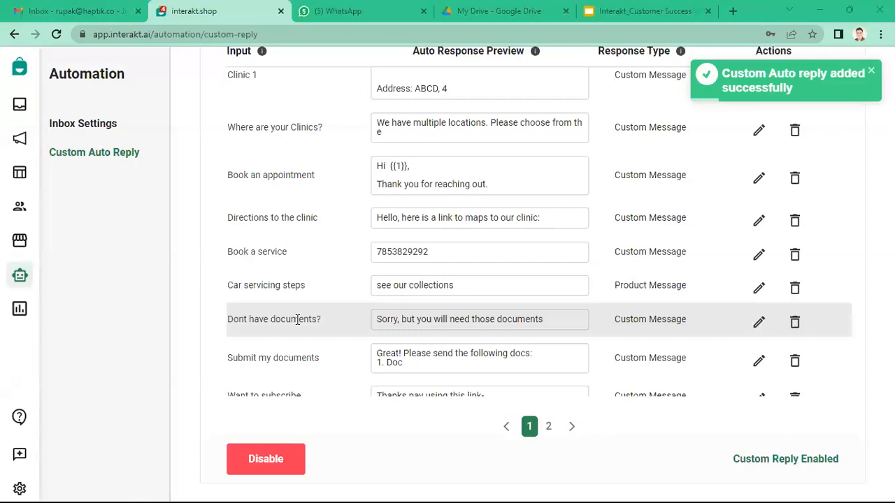
scroll(297, 320, up, 15)
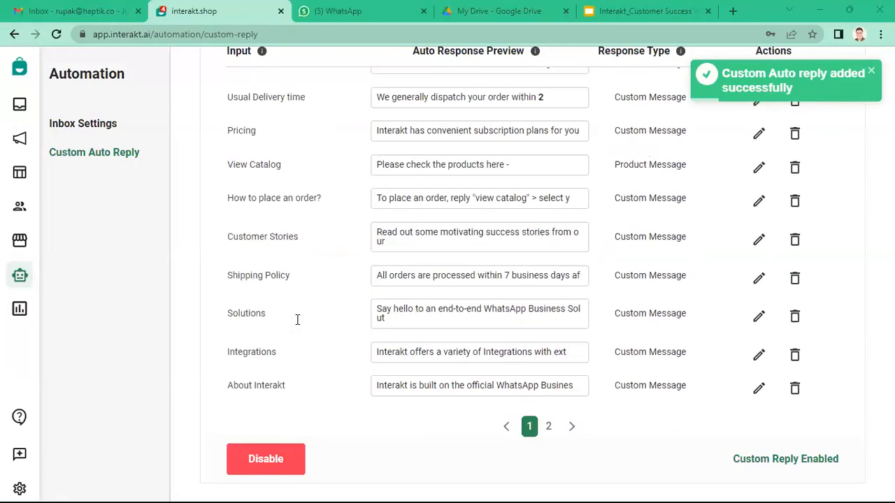
scroll(297, 320, up, 7)
scroll(762, 314, down, 1)
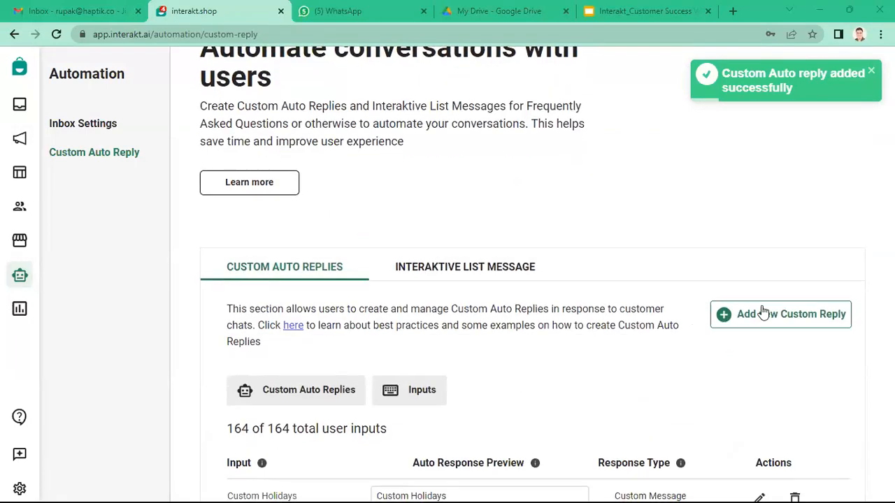
Start a new Custom Auto Reply and insert the variable {{1}} into its message body
click(762, 312)
scroll(482, 286, down, 5)
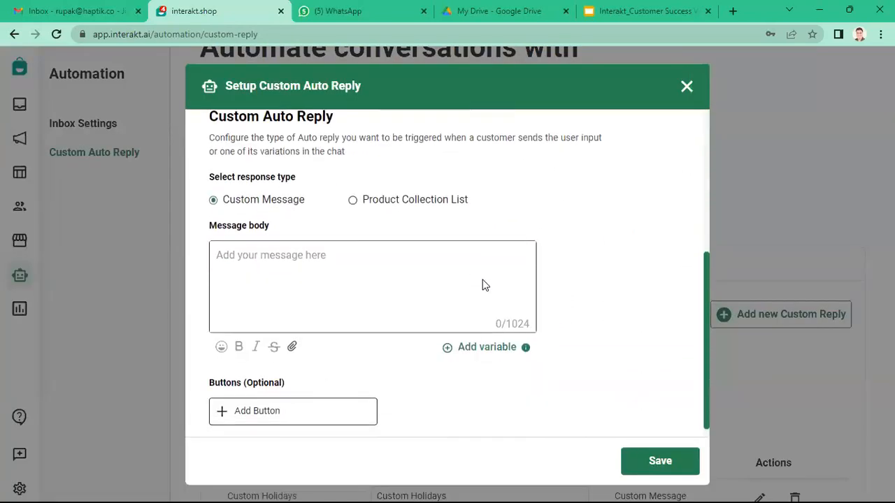
click(248, 238)
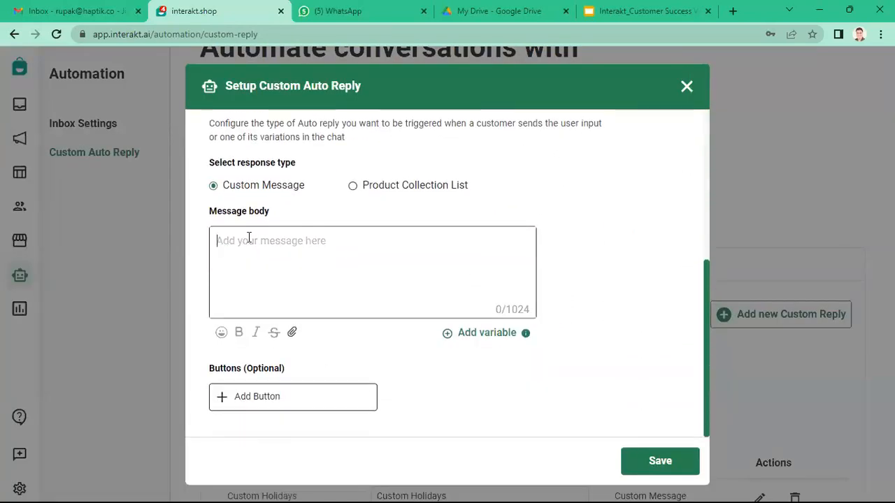
drag(489, 345, 478, 341)
click(478, 334)
scroll(355, 334, down, 1)
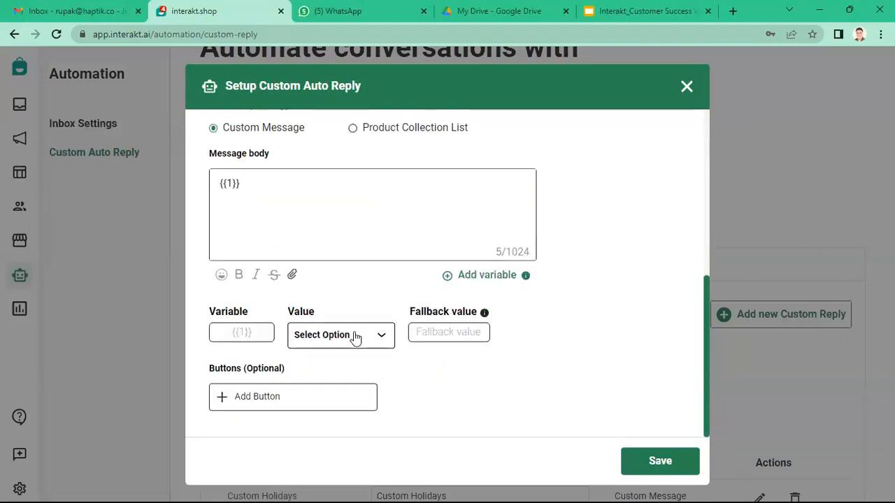
Look through the value options offered for variable {{1}}, and close the auto reply setup without saving
click(350, 334)
scroll(323, 395, down, 8)
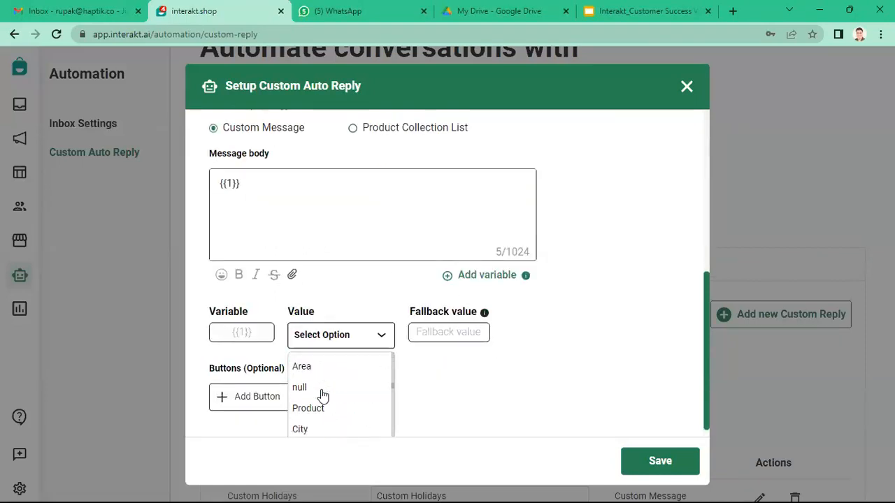
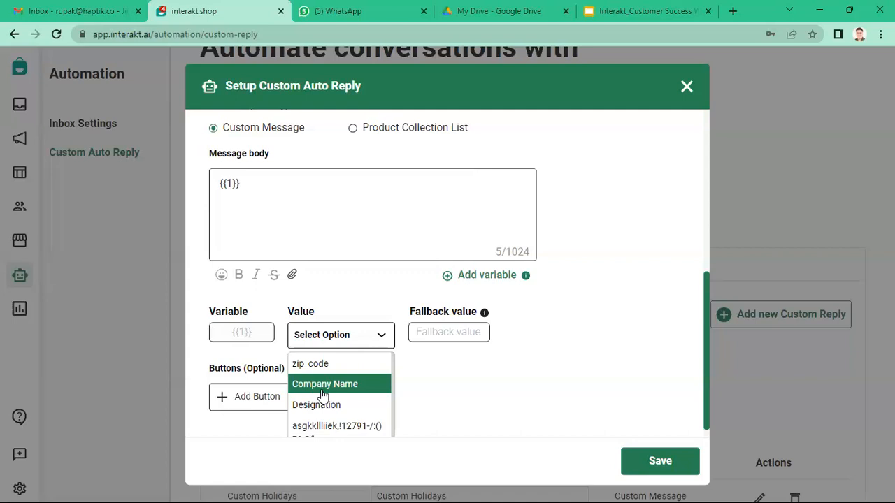
scroll(322, 396, up, 10)
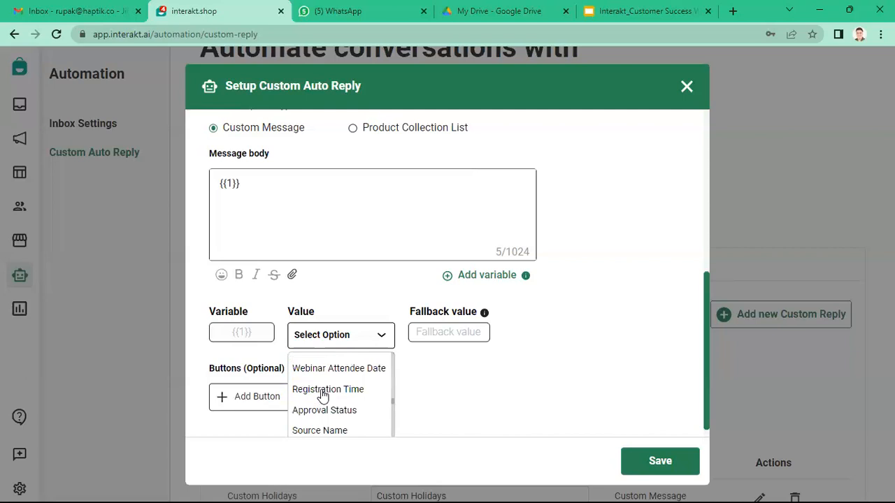
scroll(323, 395, up, 1)
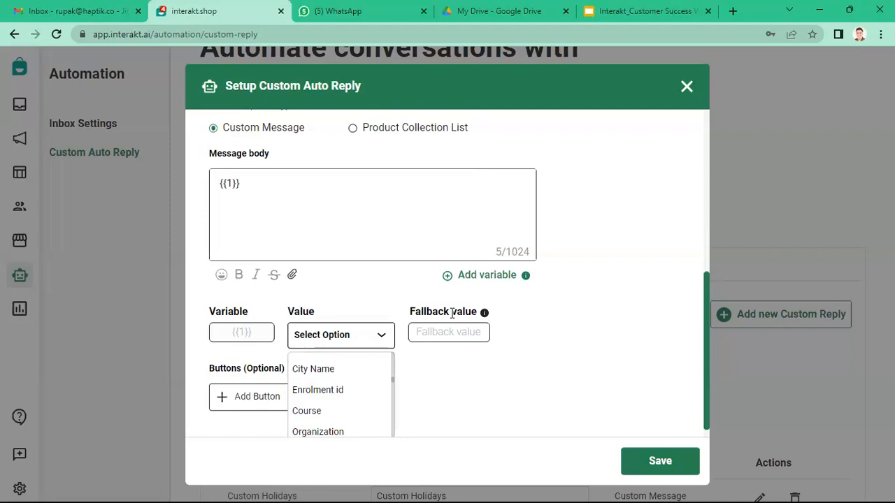
scroll(451, 315, up, 6)
scroll(452, 314, down, 1)
scroll(450, 318, down, 1)
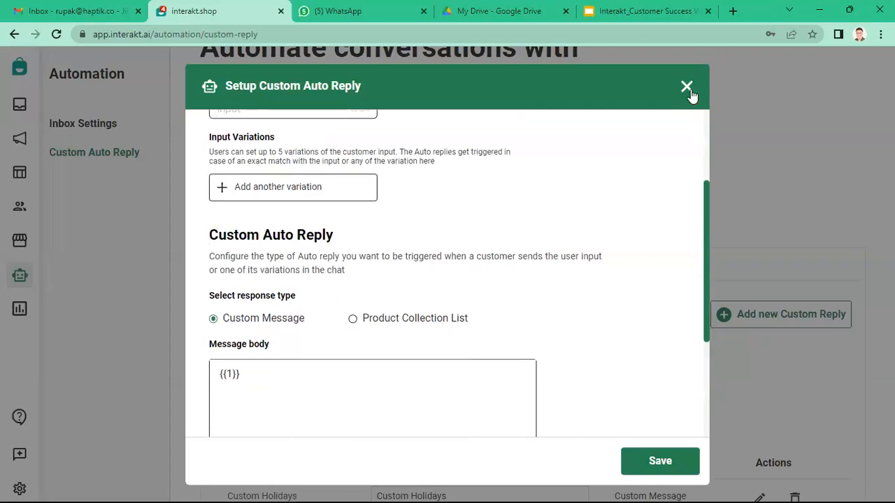
click(689, 89)
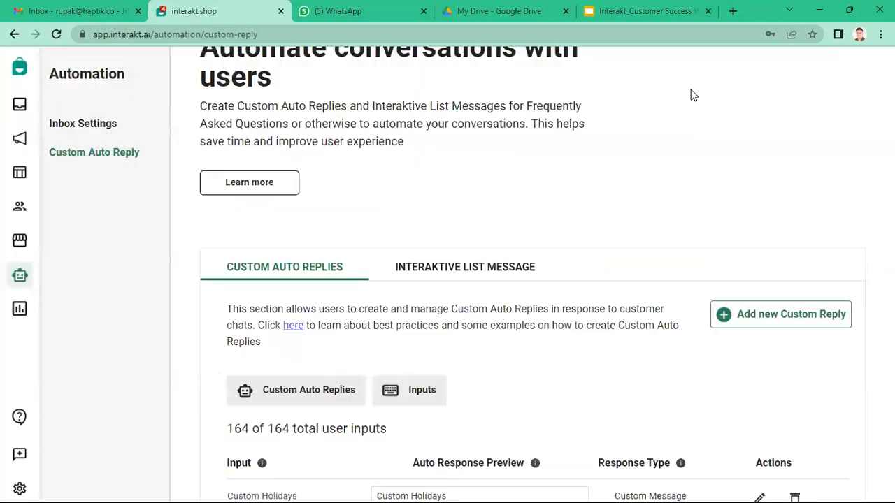
Start a new Custom Auto Reply for the input "Our Products" with the Product Collection List response type, and review its menu items
click(361, 7)
click(206, 7)
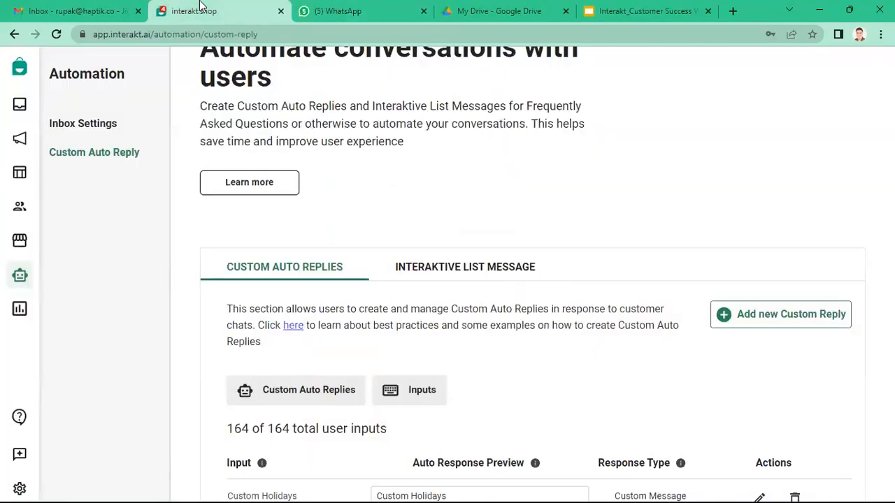
scroll(437, 210, down, 3)
click(788, 143)
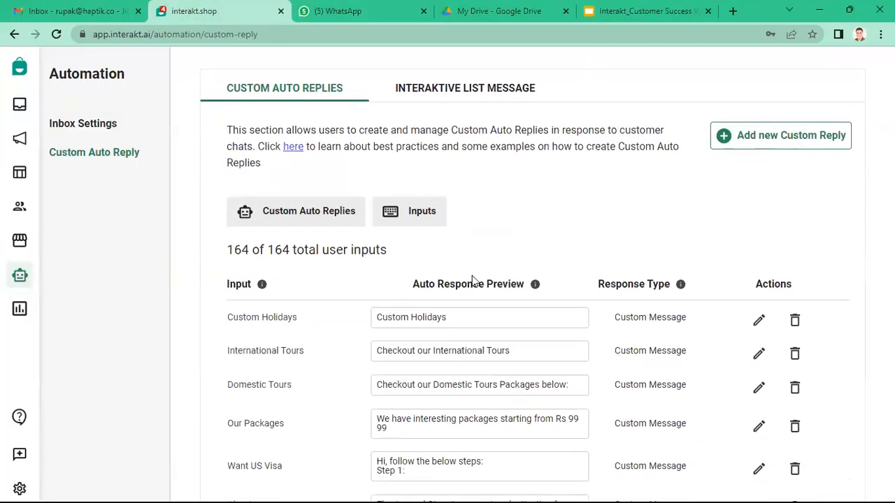
scroll(472, 275, down, 3)
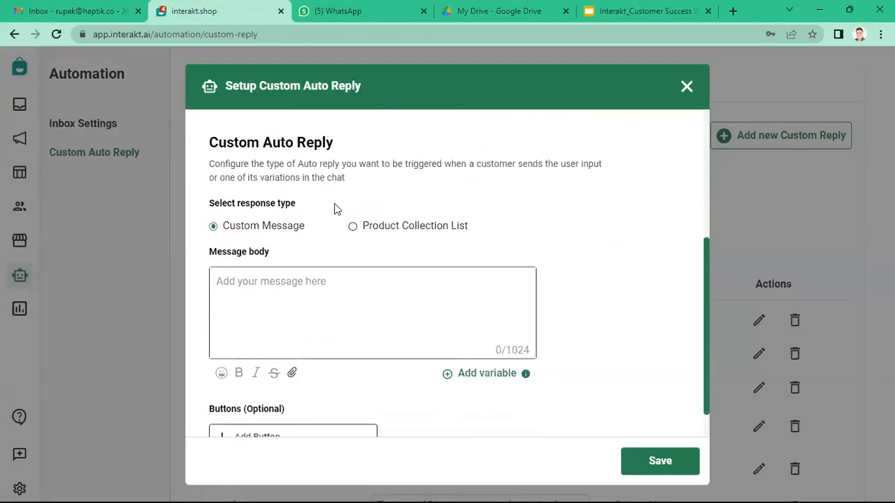
click(353, 227)
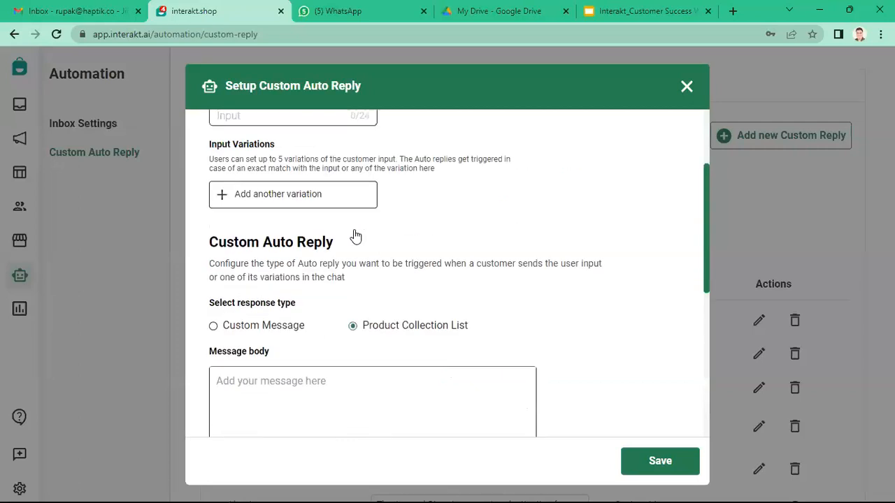
scroll(293, 203, up, 1)
click(232, 171)
text(Ou)
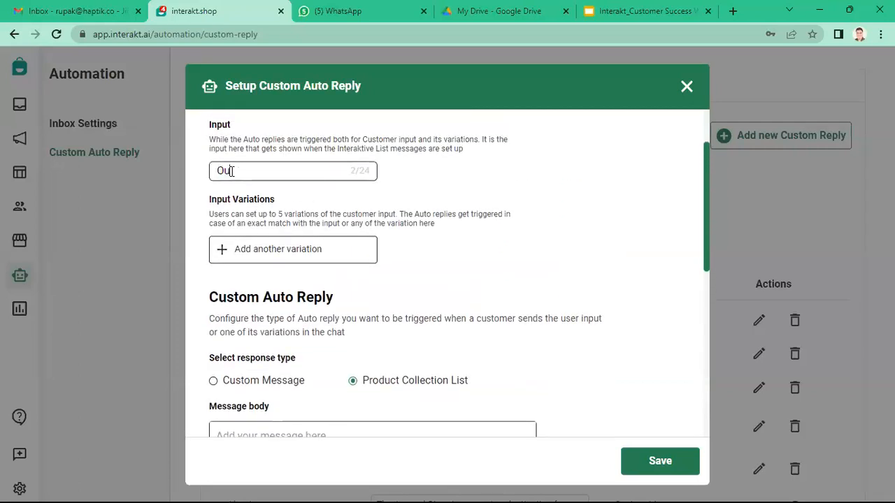
text(r Products)
scroll(231, 171, down, 3)
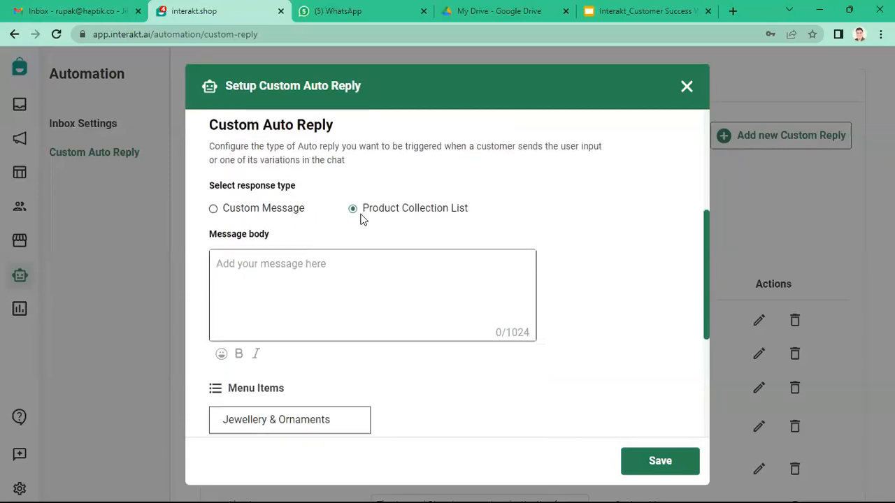
scroll(330, 280, down, 1)
scroll(331, 279, down, 4)
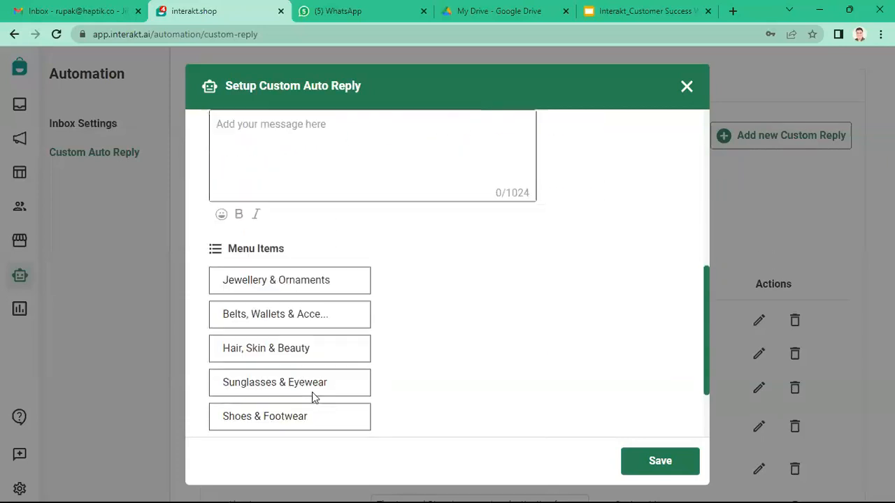
scroll(310, 273, up, 8)
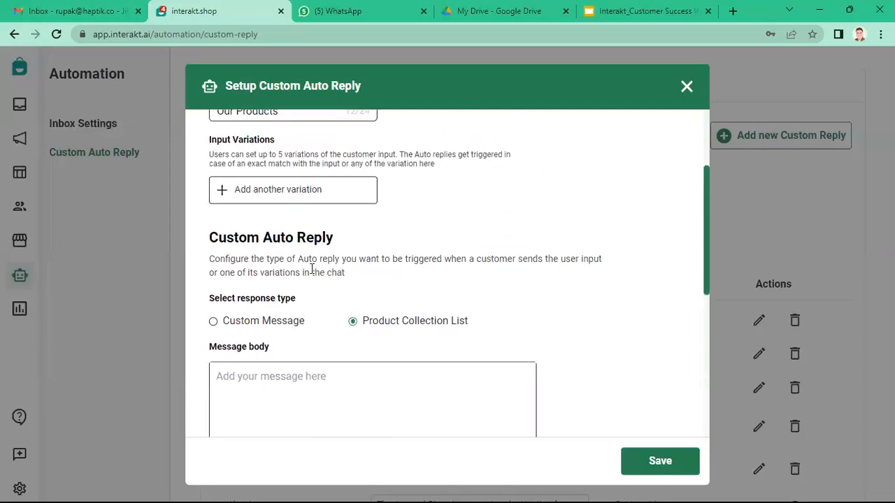
Switch the response type to Custom Message, try out the attachment and reply button options, and close the setup without saving
click(214, 323)
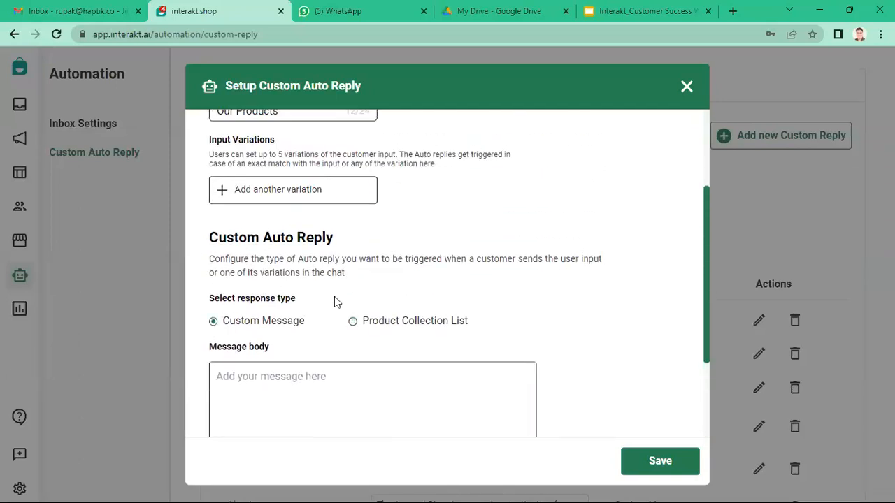
scroll(334, 300, down, 3)
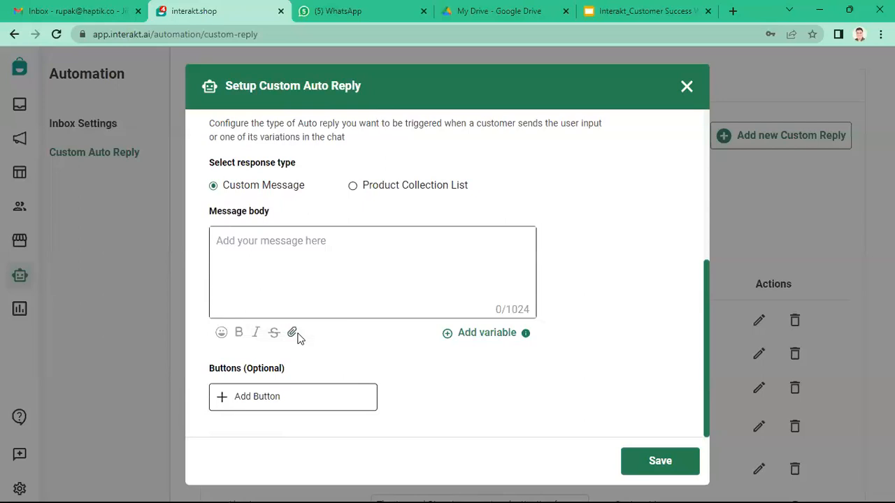
click(292, 335)
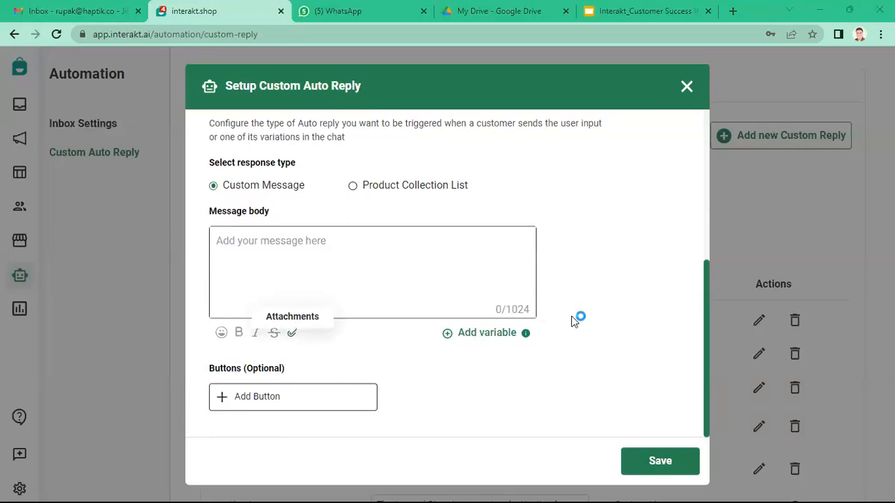
click(418, 330)
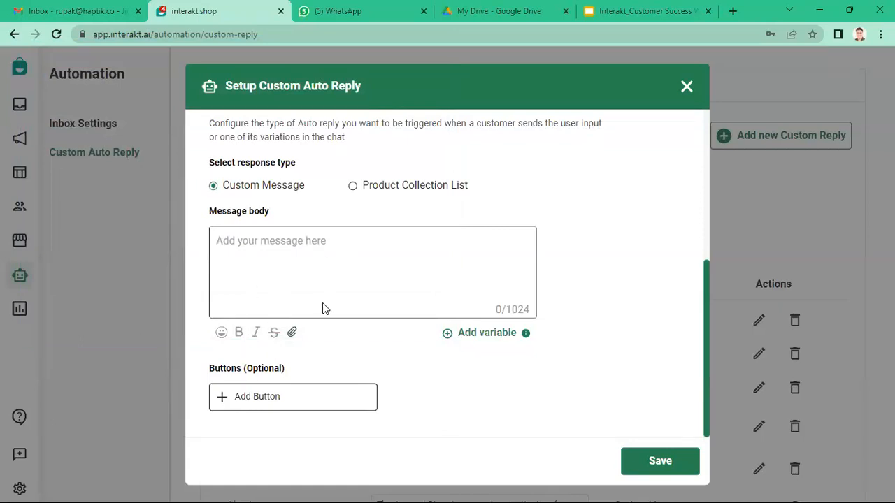
click(293, 407)
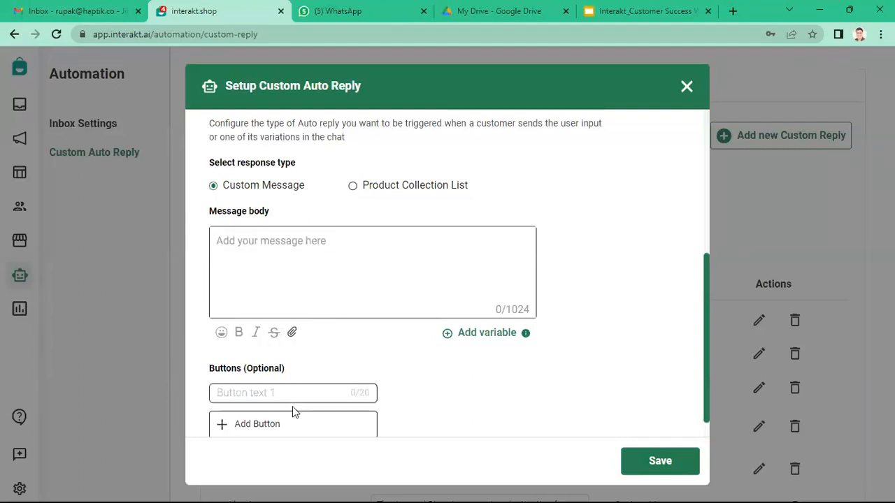
click(277, 407)
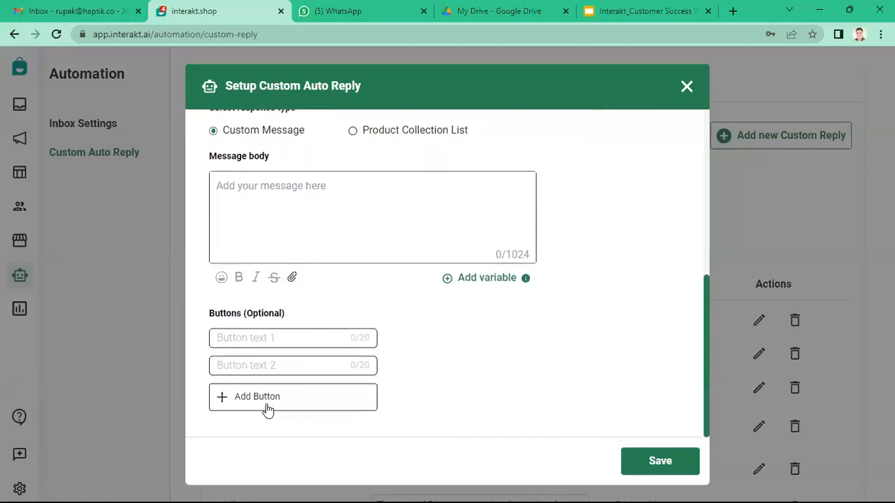
click(266, 409)
click(385, 401)
click(687, 86)
Look through the existing Custom Auto Replies and their response previews
scroll(509, 260, down, 3)
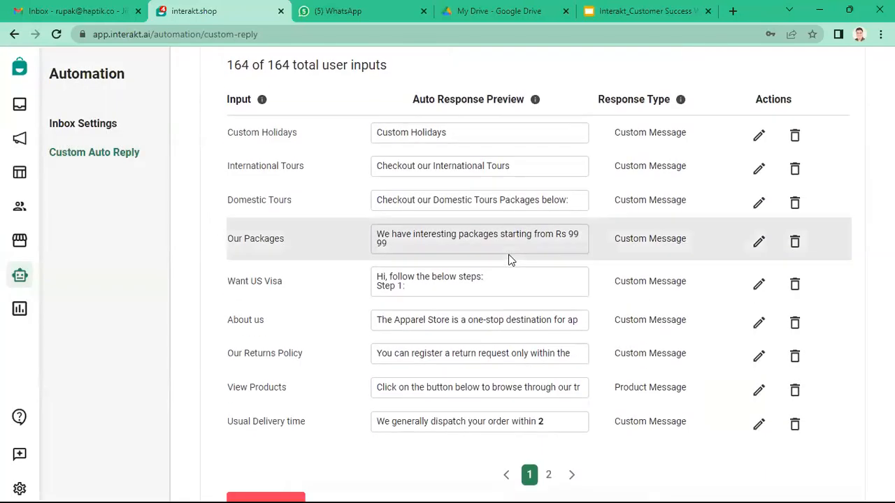
scroll(509, 260, down, 3)
scroll(509, 260, down, 2)
scroll(508, 260, down, 12)
scroll(509, 260, down, 15)
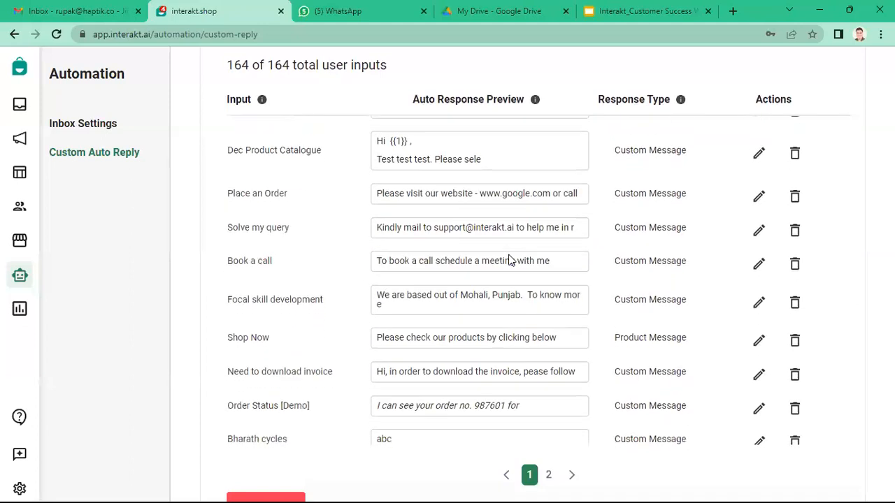
Switch to the Google Slides webinar deck, present it through to the Post Campaign Flow slide, and exit the slideshow
click(671, 11)
click(721, 65)
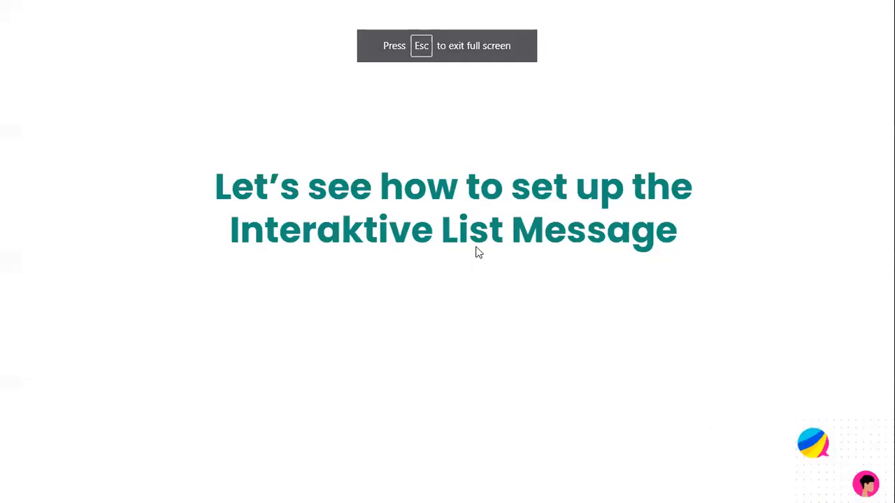
click(476, 248)
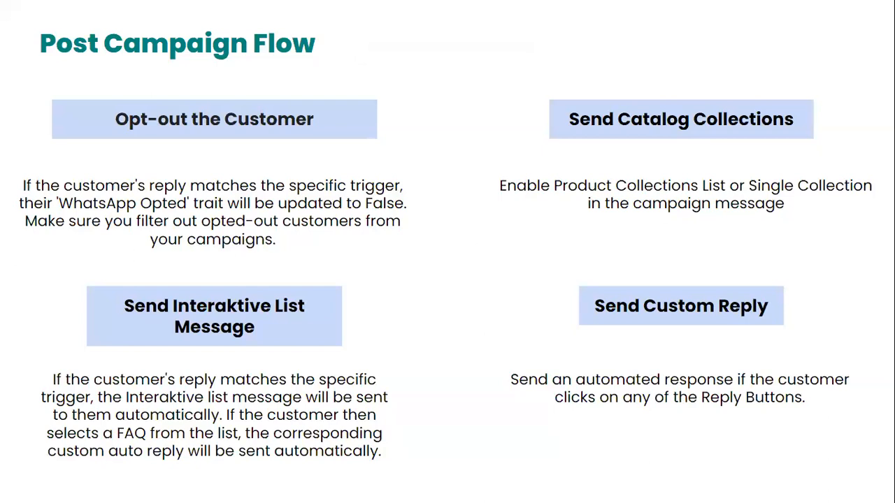
key(Escape)
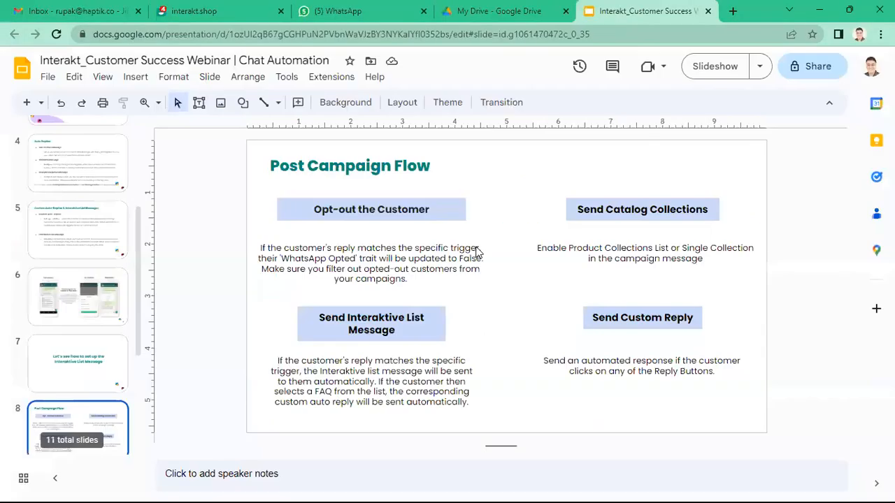
Switch back to Interakt, start a new campaign from scratch, and expand its next steps after customer replies
click(187, 10)
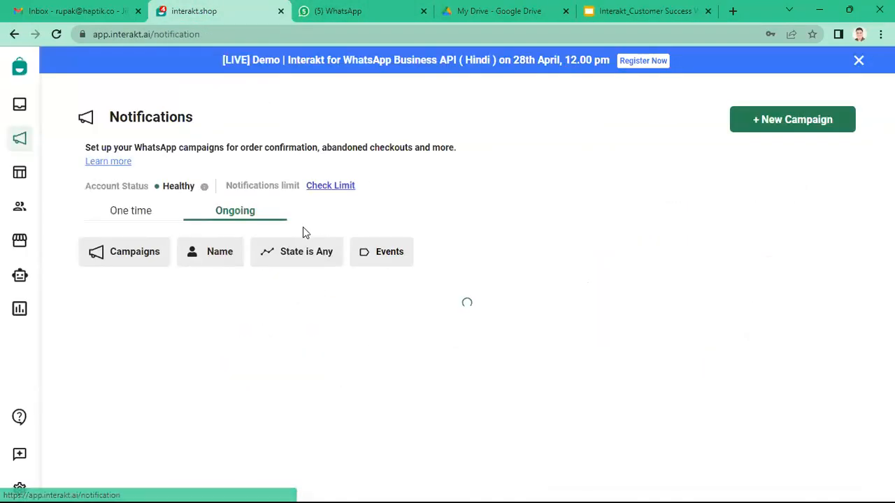
click(833, 113)
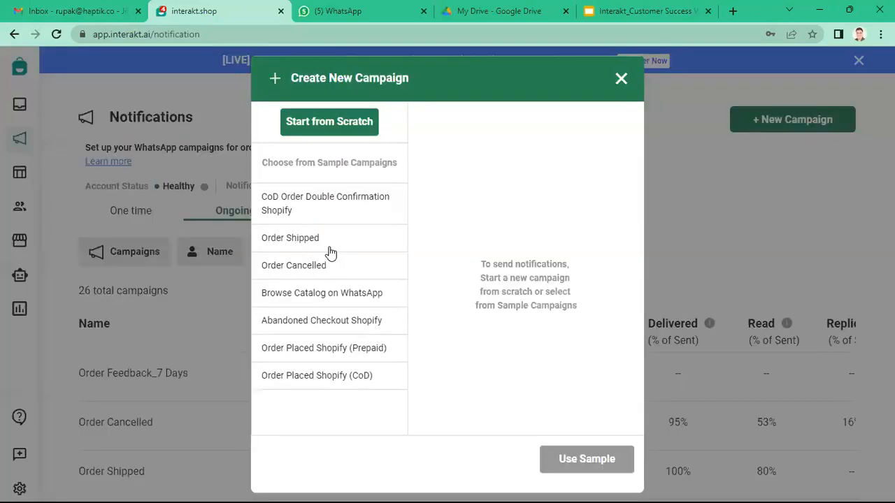
click(314, 139)
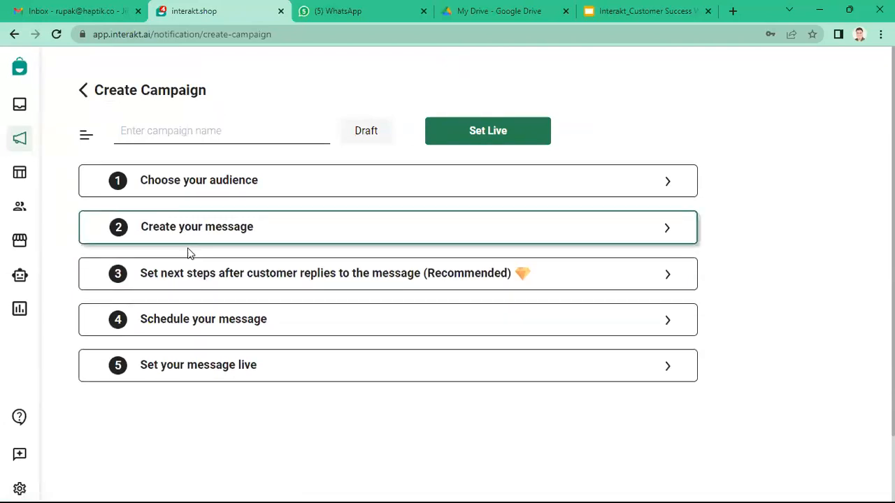
click(223, 275)
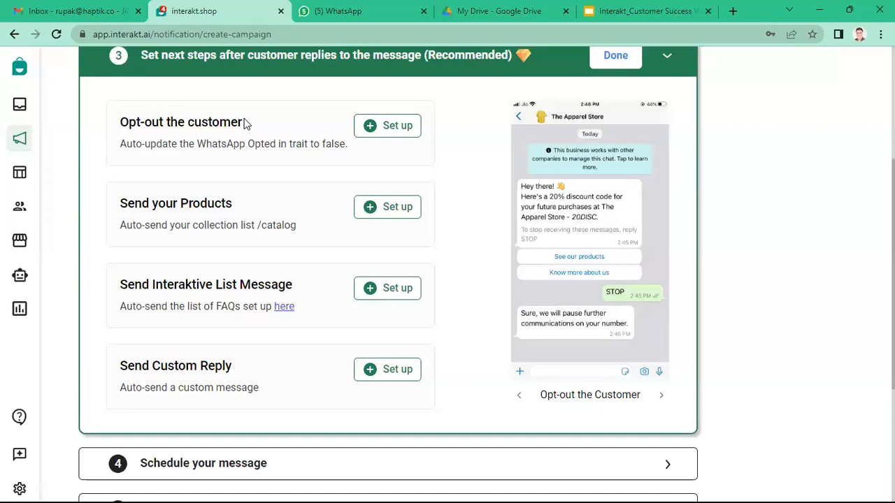
Review the post-reply options, and open the Opt-out the customer setup to view its trigger button choices and acknowledgement message
scroll(247, 124, up, 1)
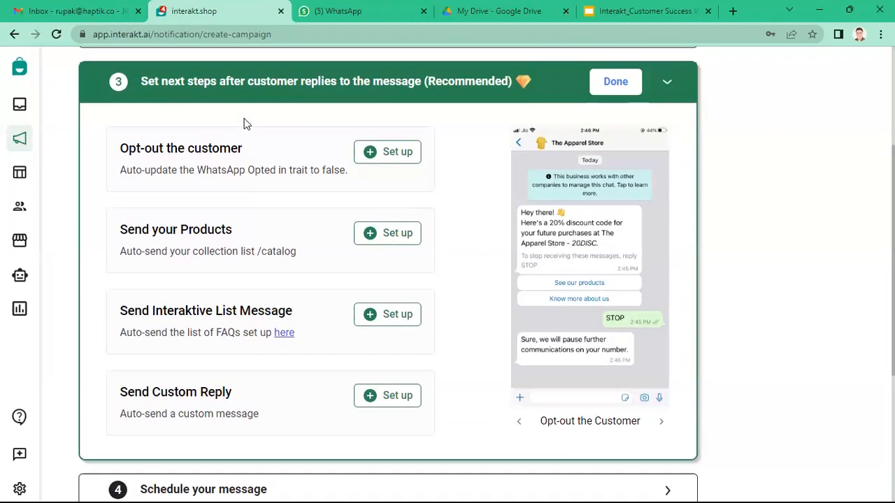
scroll(363, 147, up, 1)
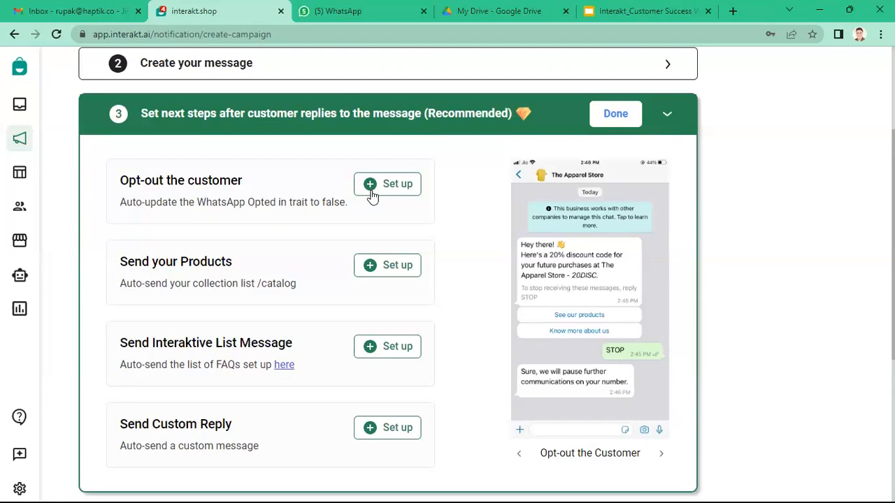
scroll(373, 197, up, 1)
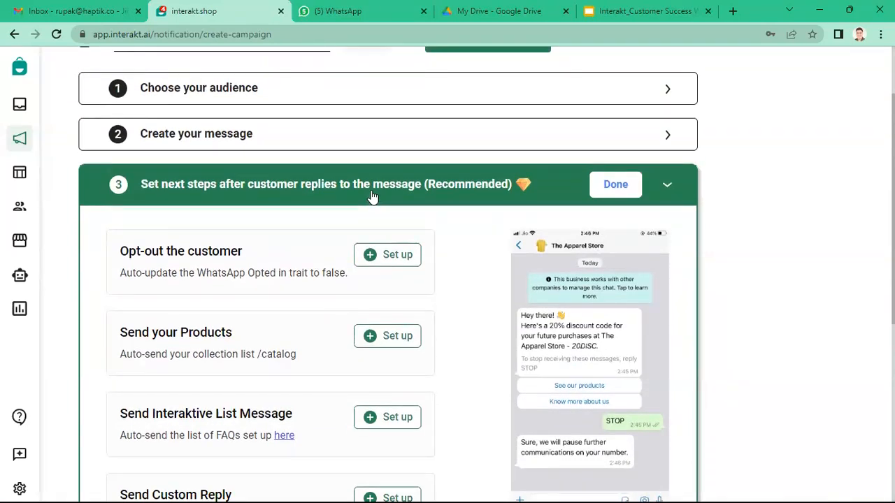
scroll(373, 196, down, 1)
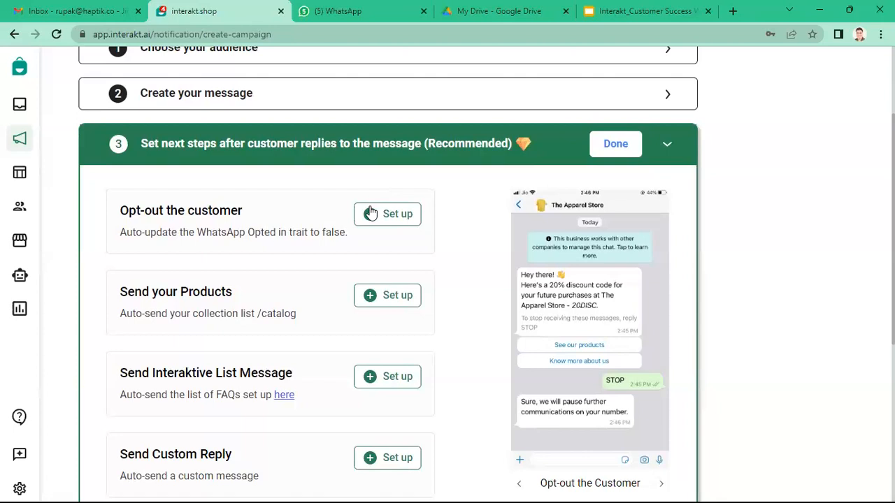
click(371, 213)
click(381, 233)
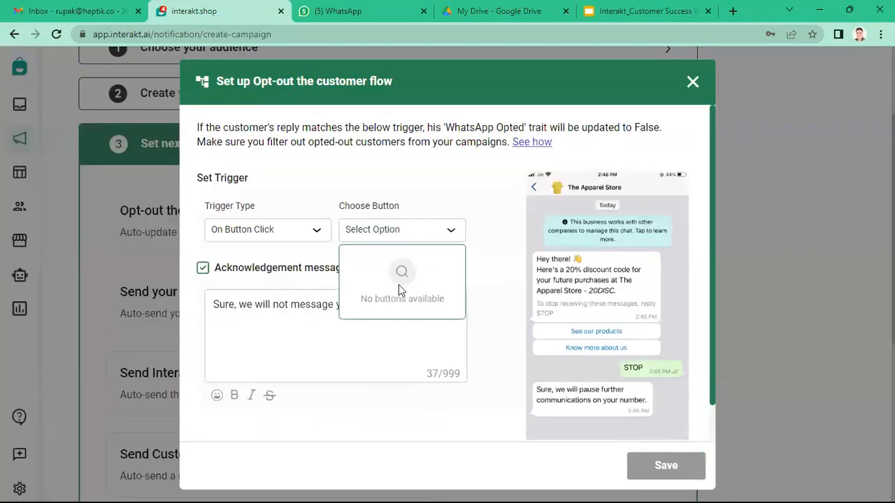
scroll(400, 289, down, 1)
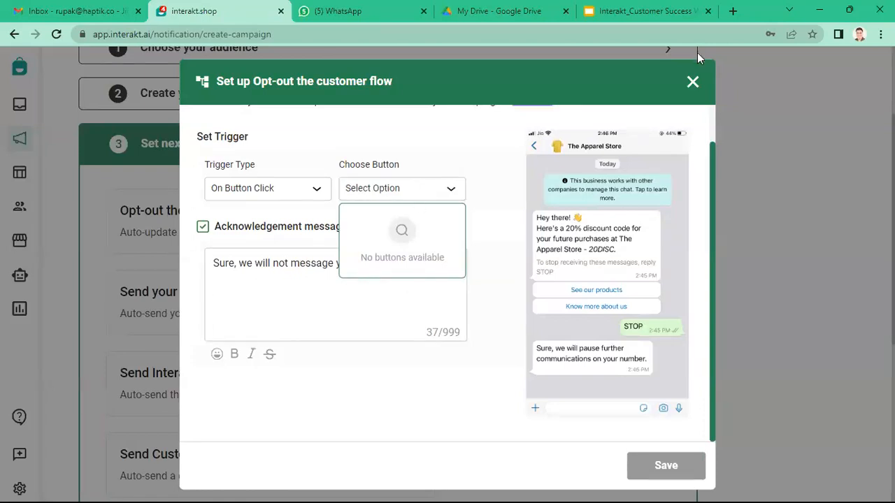
Close the opt-out setup, view the Send your Products setup and close it, and look over the remaining post-reply options
click(693, 81)
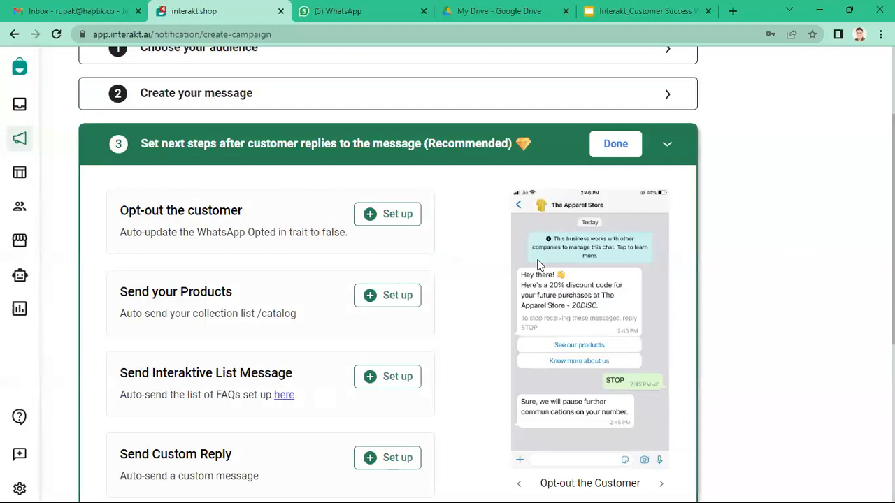
scroll(538, 264, down, 1)
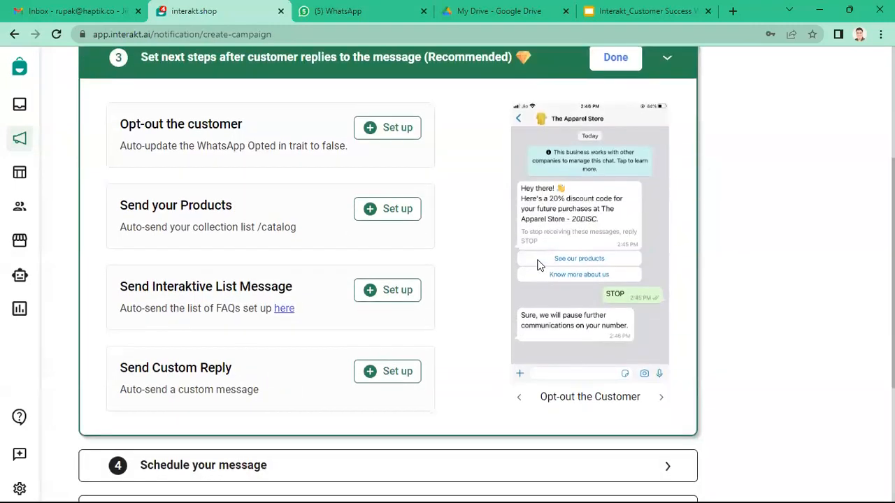
click(382, 214)
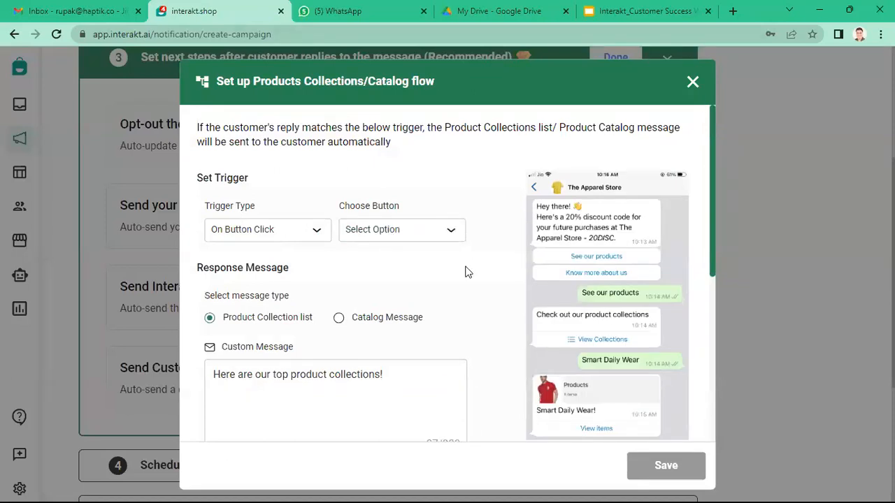
click(692, 83)
scroll(448, 254, down, 1)
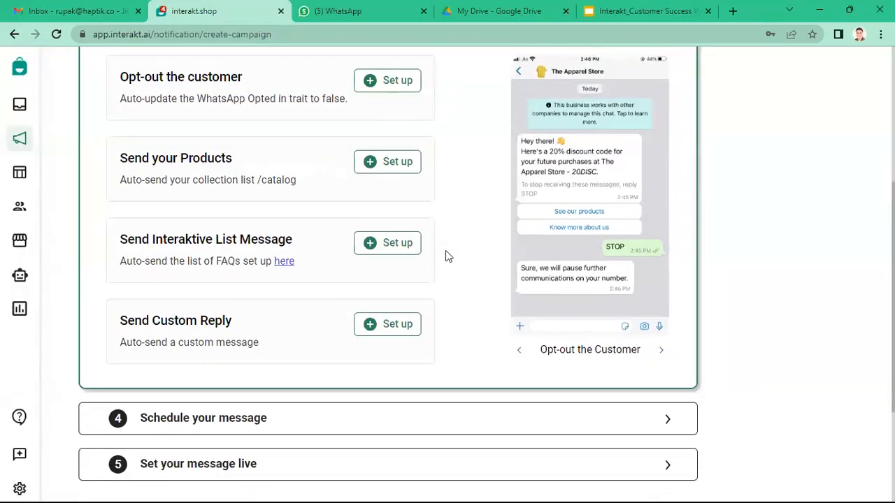
scroll(336, 222, down, 1)
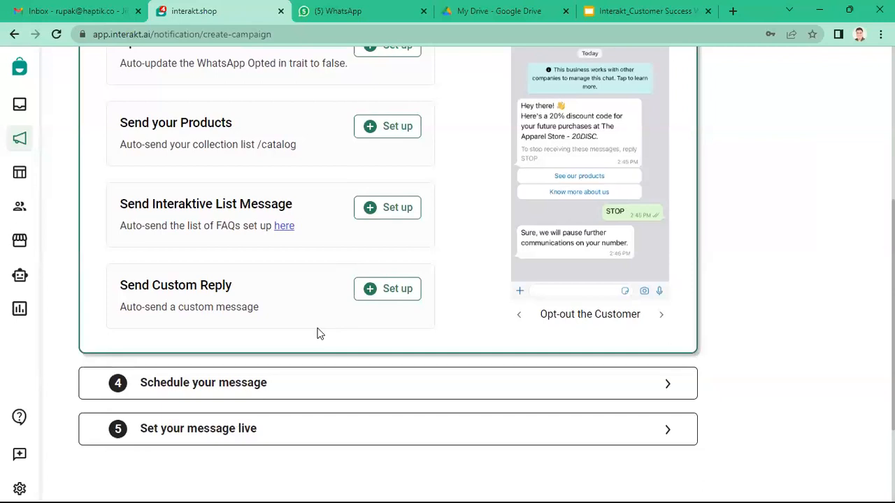
Switch to the Google Slides deck, present from the Post Campaign Flow slide through to the G2 review slide, and exit the slideshow
click(640, 11)
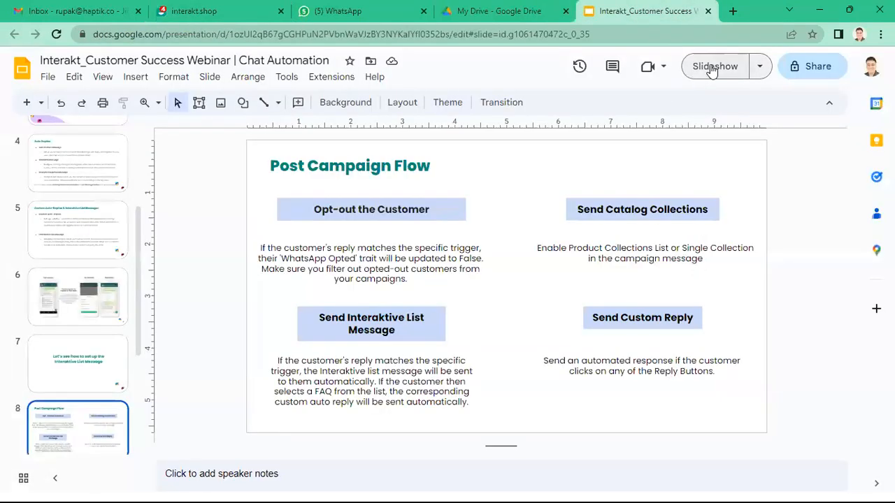
click(711, 68)
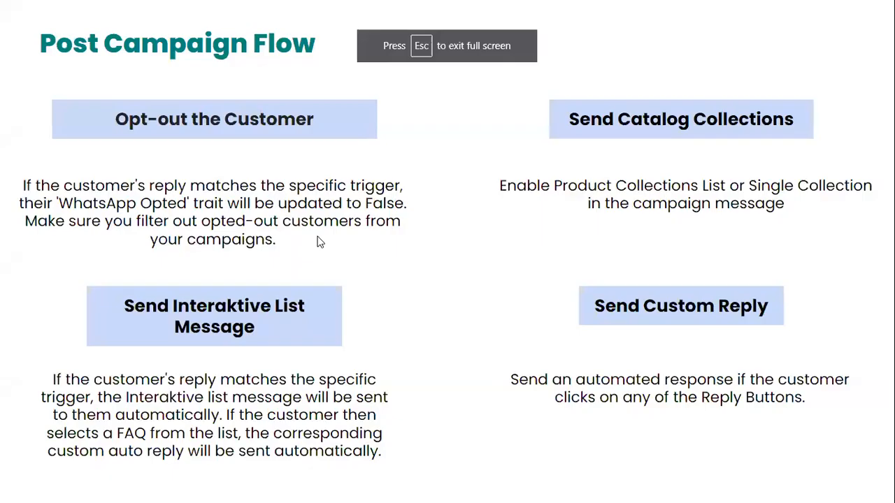
click(317, 237)
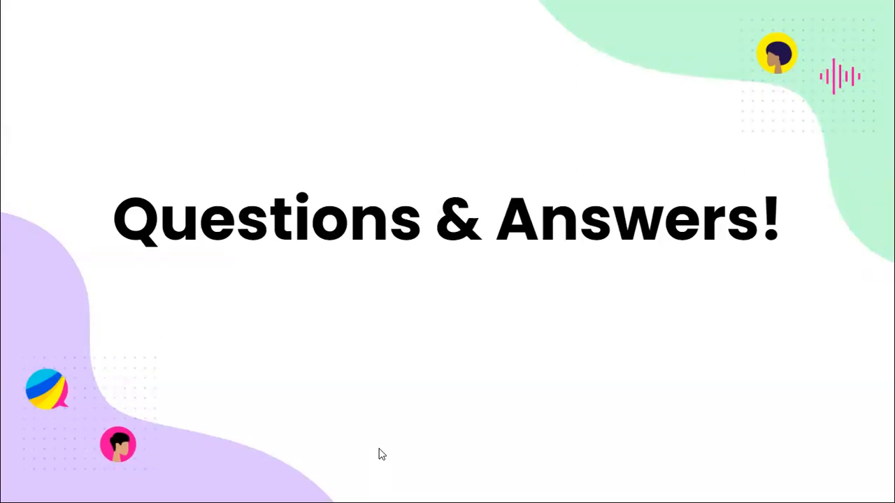
click(622, 314)
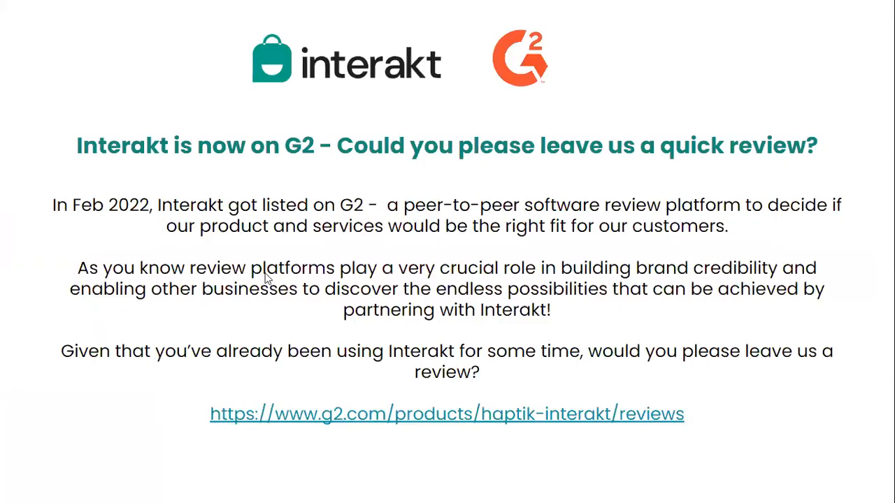
key(Escape)
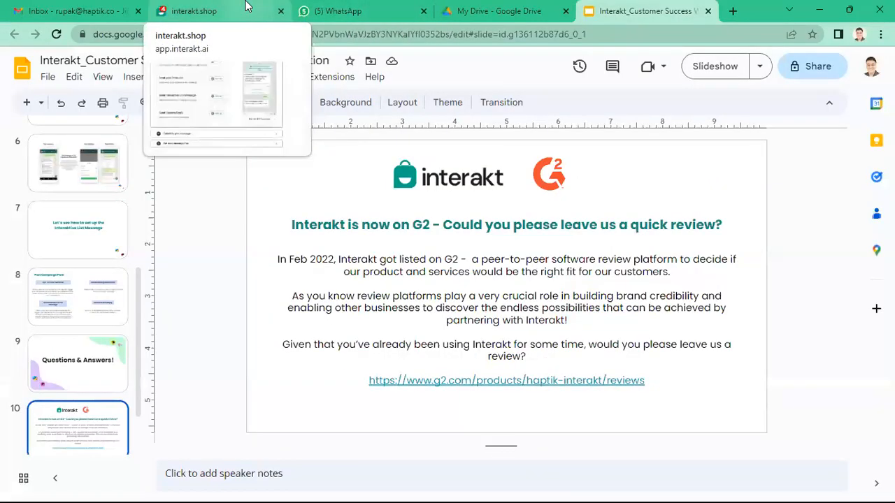
Switch back to Interakt and open the Custom Auto Reply automation page at its list of user inputs
click(196, 10)
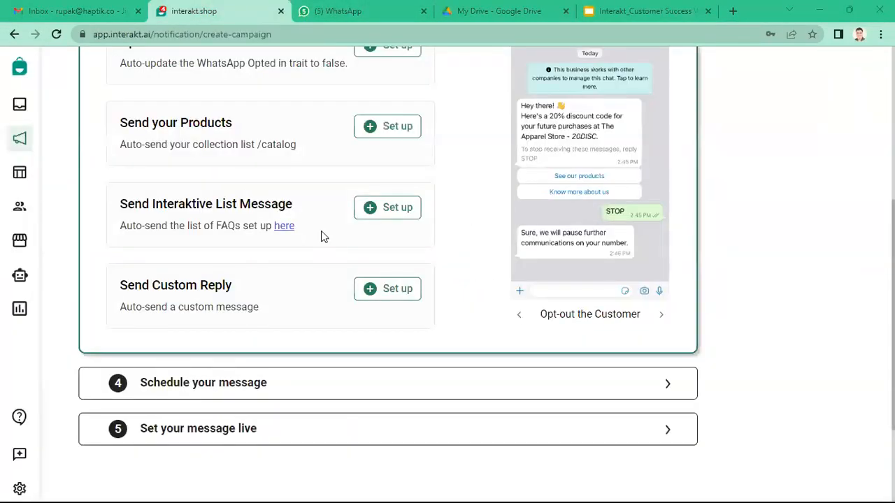
click(20, 275)
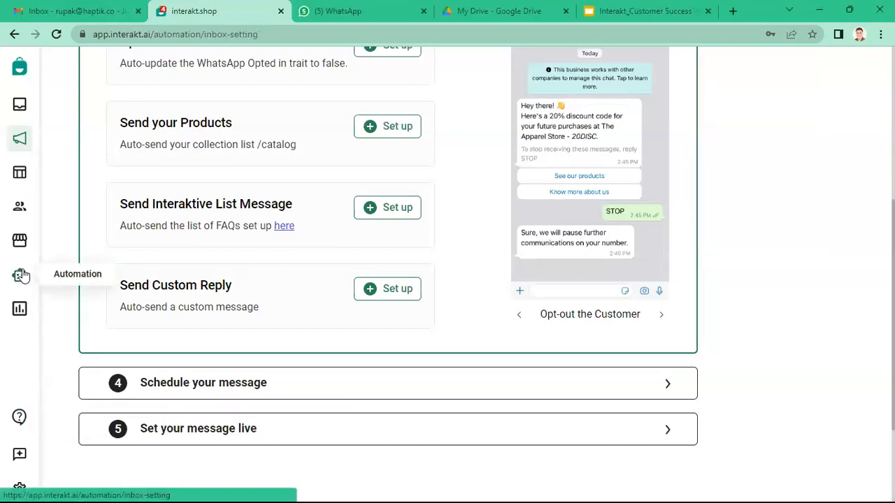
scroll(238, 258, down, 1)
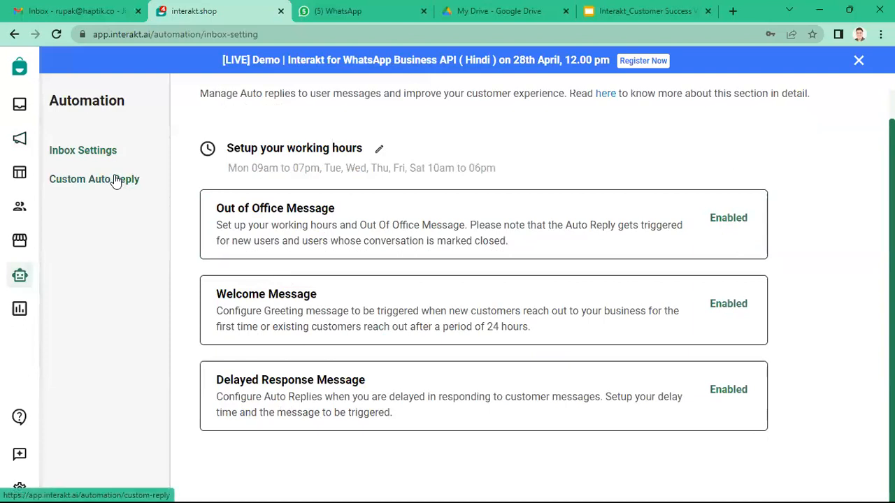
click(120, 180)
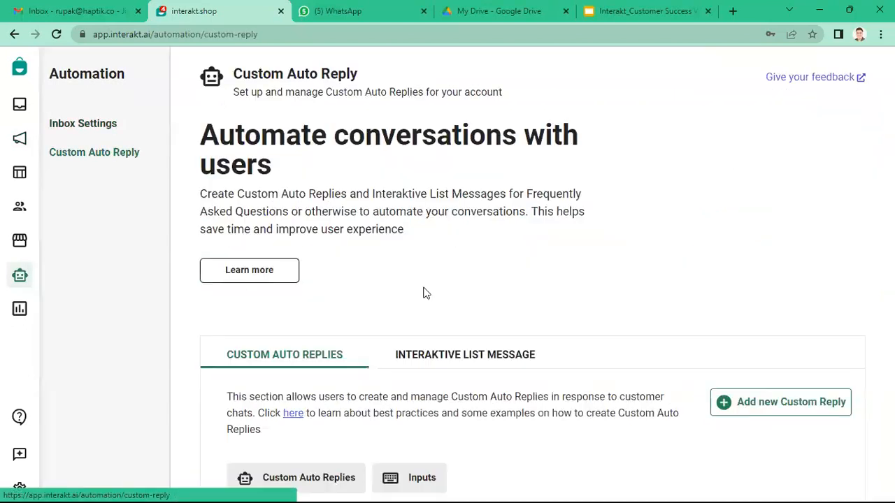
scroll(424, 293, down, 3)
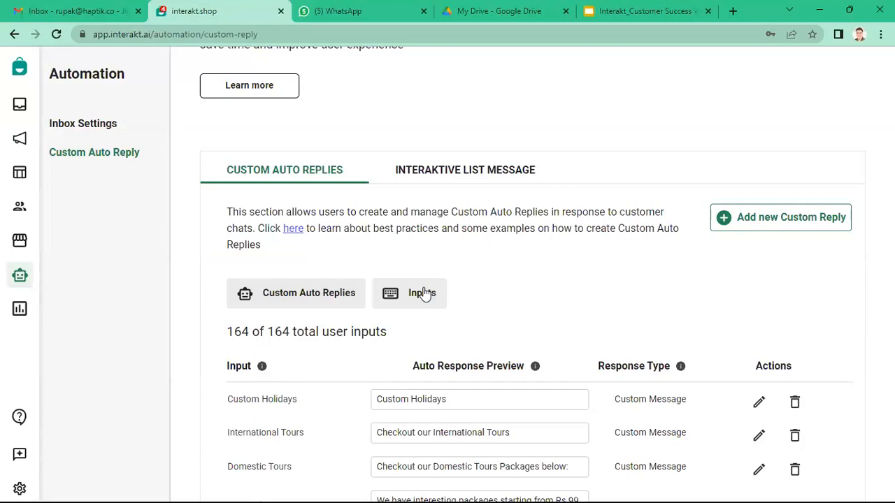
scroll(424, 293, down, 1)
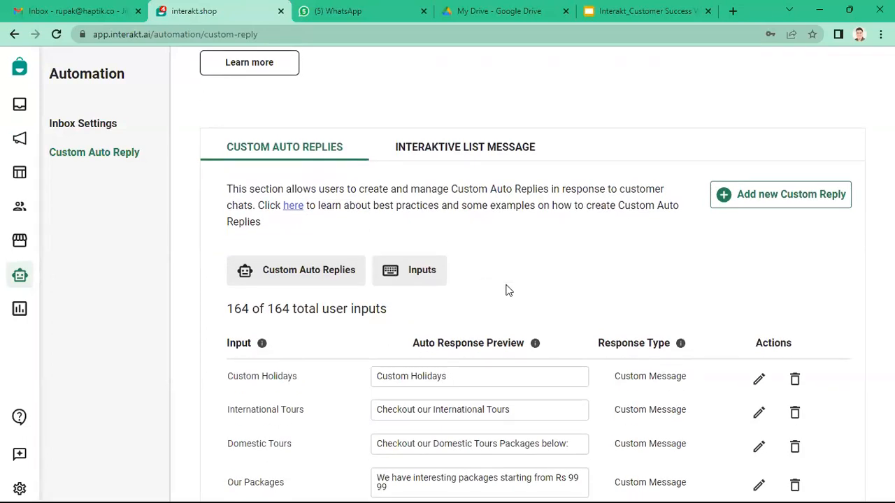
Start a new Custom Auto Reply with "Our Locations" as the customer input
click(761, 198)
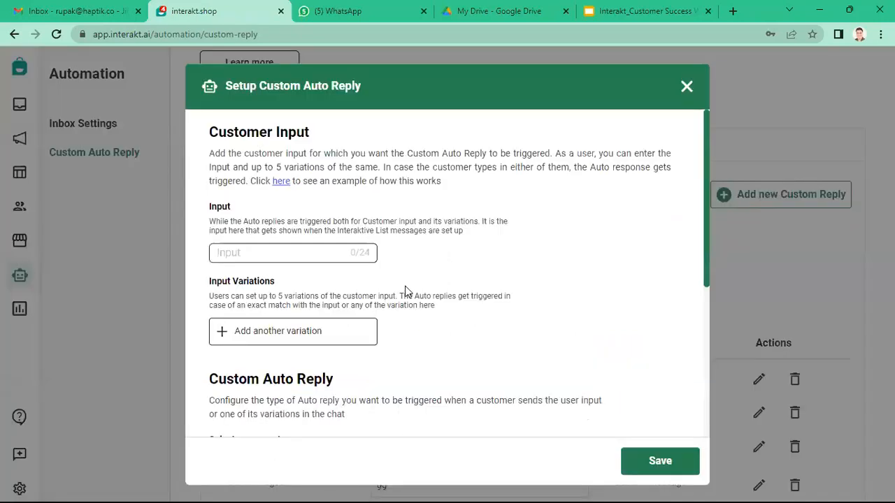
scroll(408, 292, down, 1)
scroll(407, 291, up, 1)
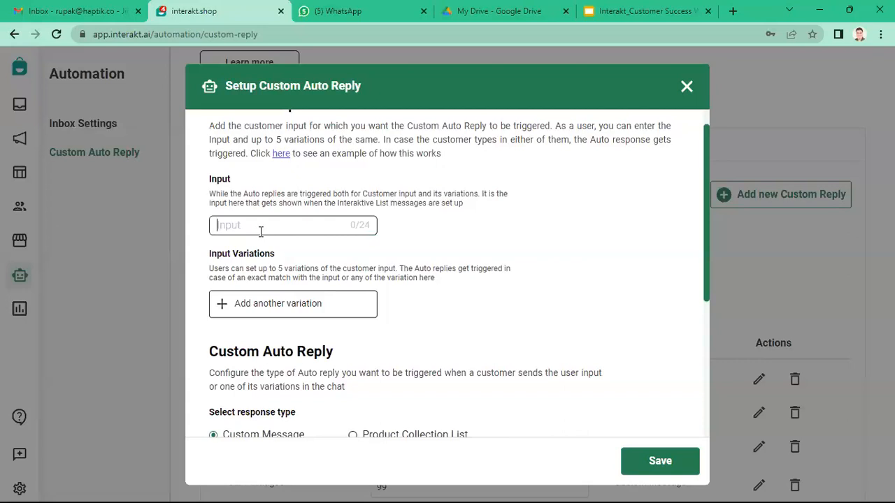
text(Our Locations)
Add three reply buttons to the custom message, labelled Mumbai, Bangalore and Delhi
scroll(260, 232, down, 3)
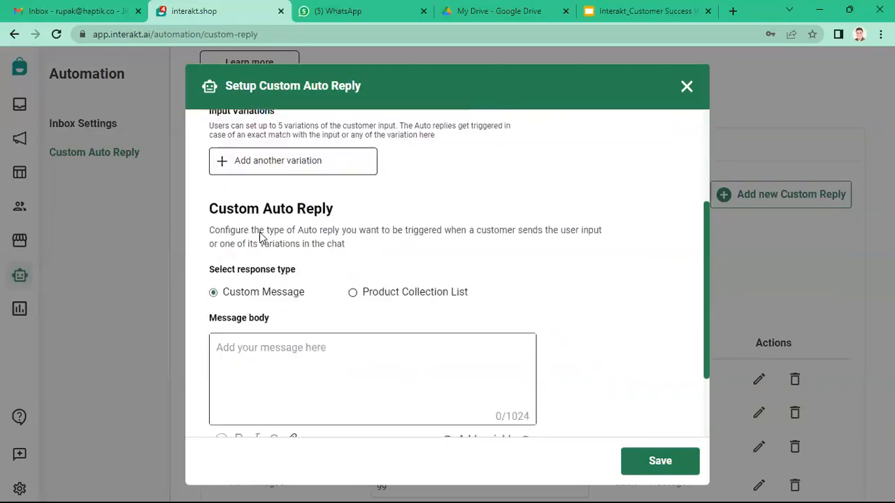
scroll(260, 232, down, 2)
click(256, 305)
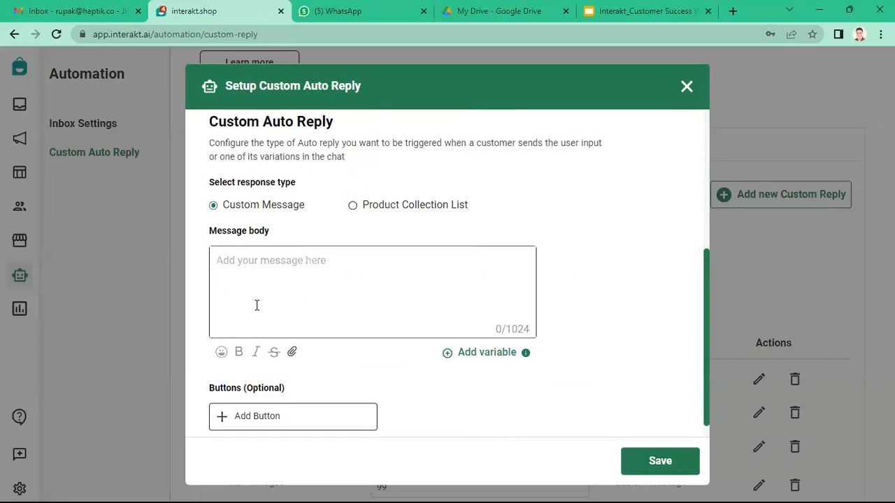
scroll(257, 305, up, 1)
scroll(256, 305, down, 1)
scroll(257, 305, down, 1)
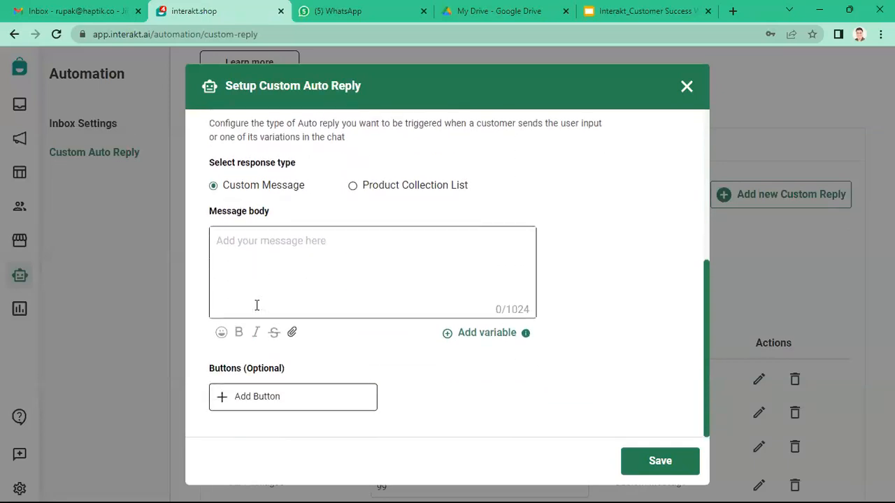
click(277, 396)
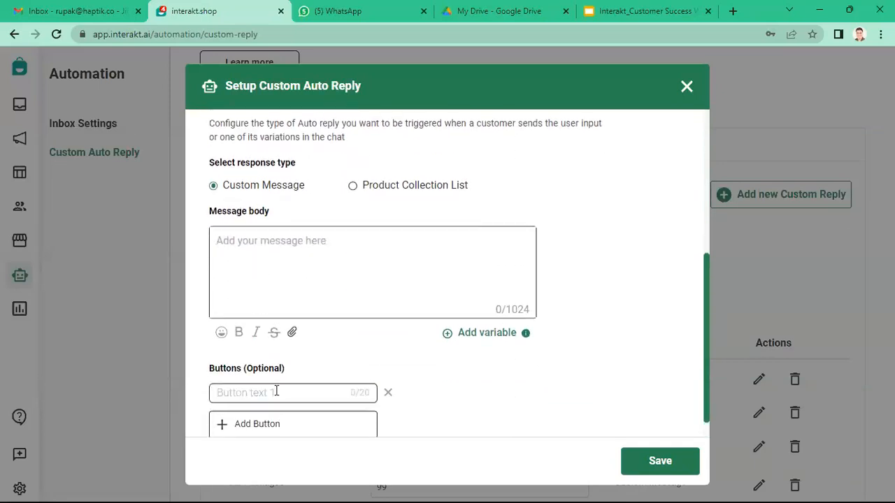
scroll(265, 398, down, 1)
click(256, 404)
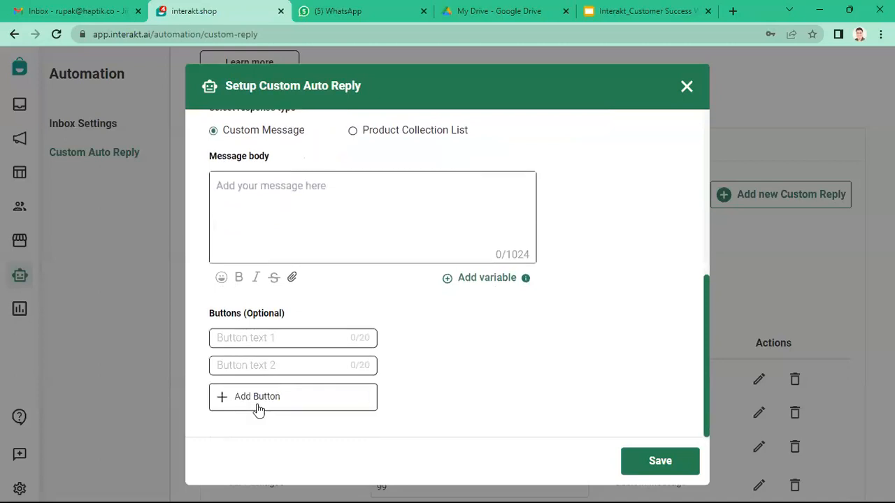
click(258, 407)
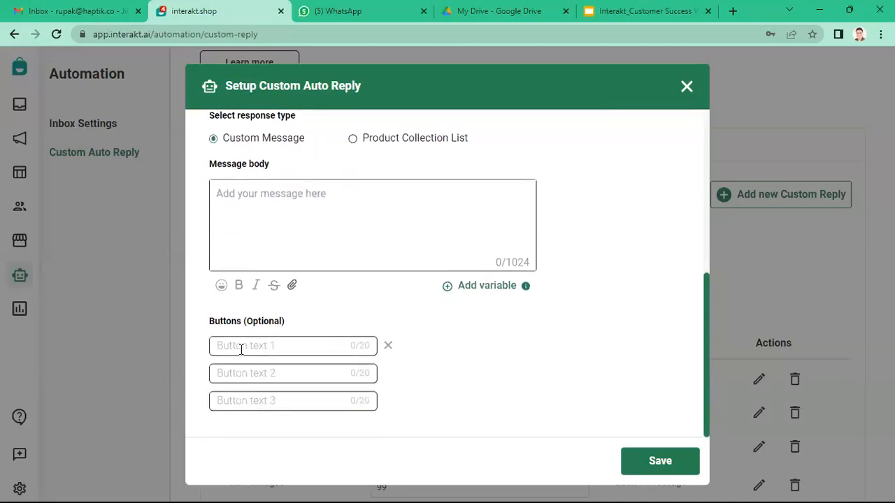
text(Mumbai)
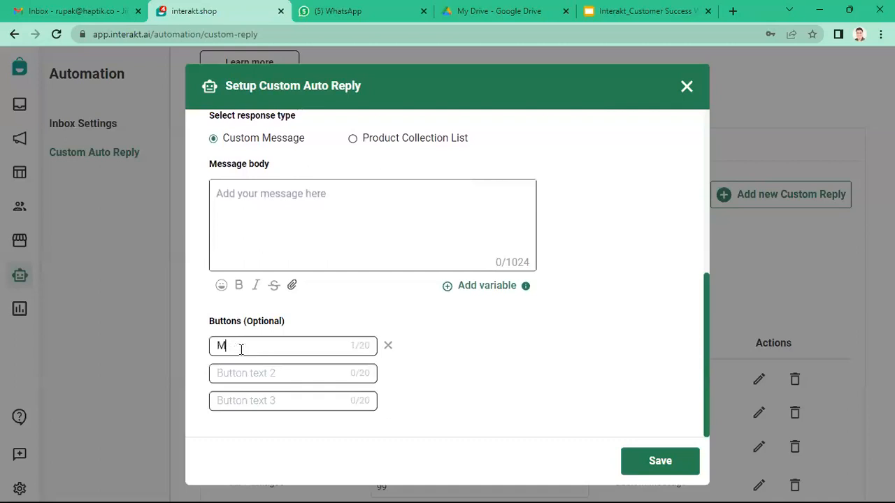
key(Tab)
text(Bangalore)
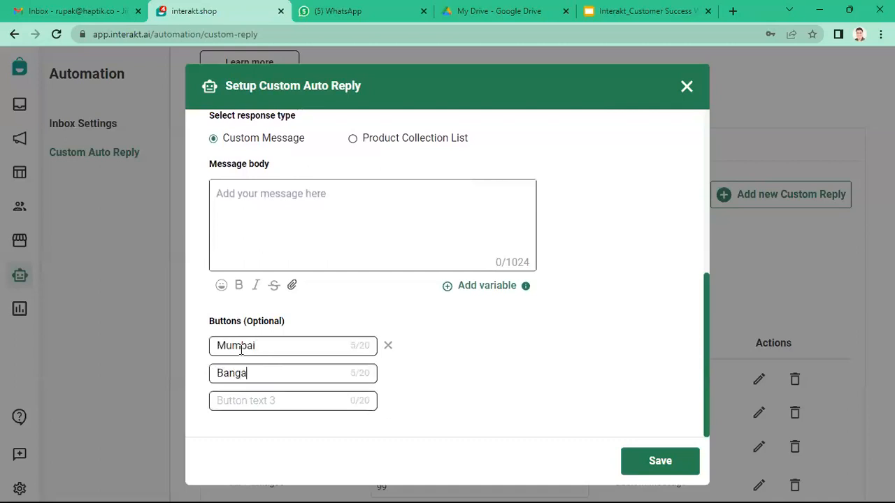
key(Tab)
text(Delhi)
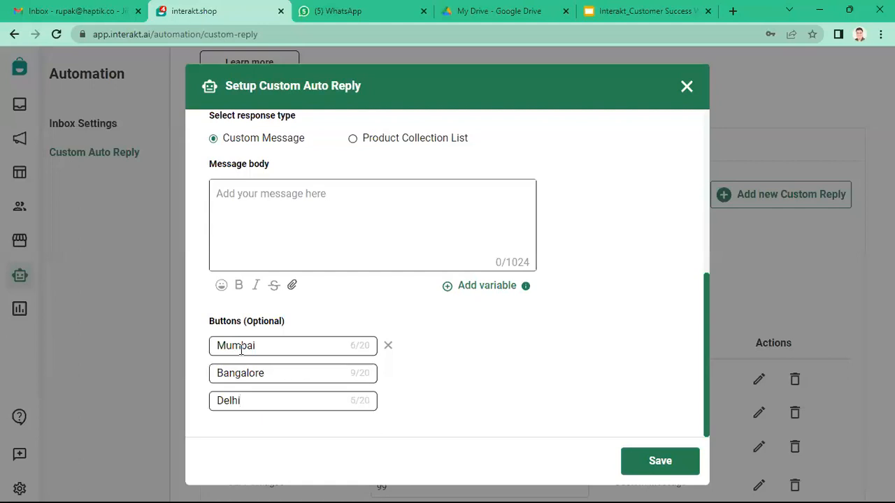
Replace the customer input with "Book Table" and go to the empty message body
scroll(241, 350, up, 5)
triple_click(249, 259)
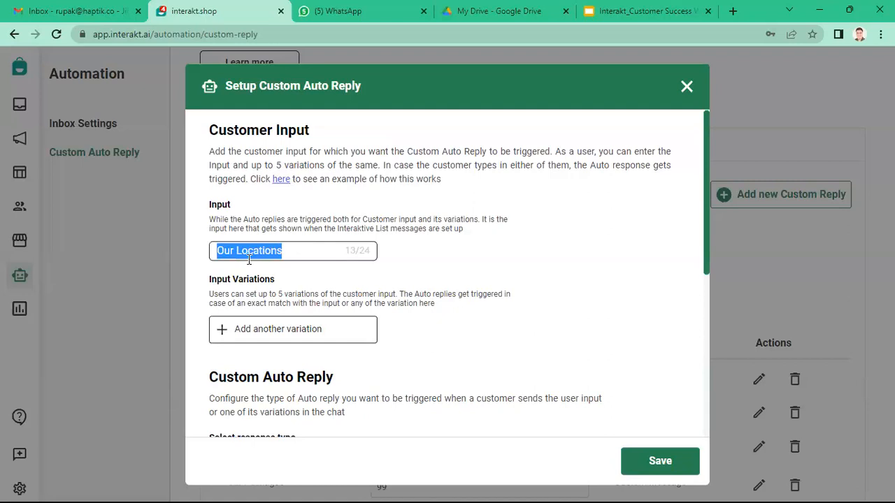
text(Book )
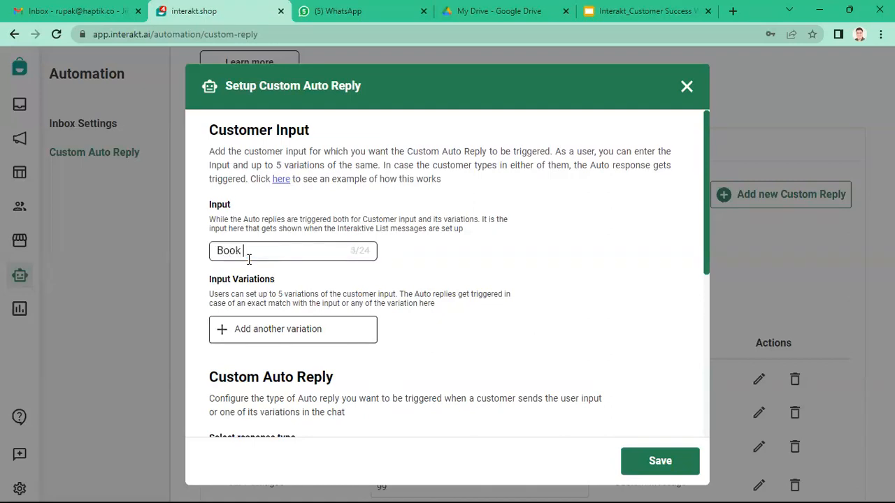
text(Table)
scroll(246, 165, down, 3)
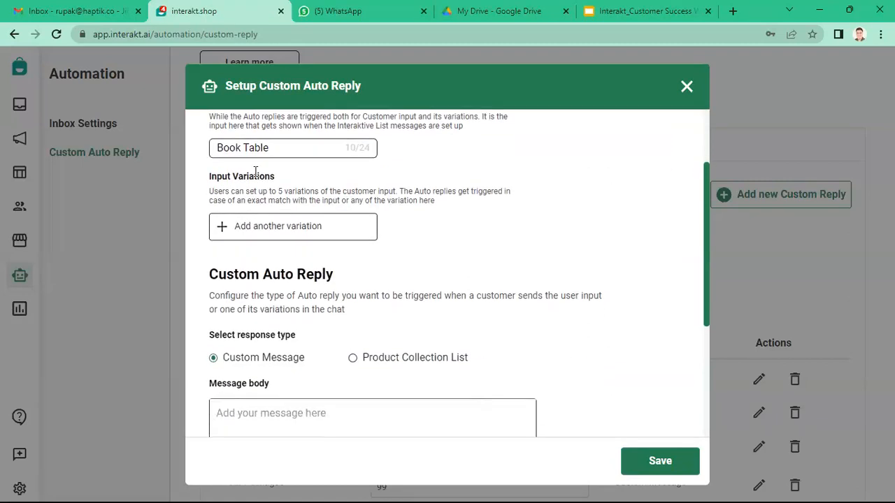
scroll(235, 155, down, 1)
click(243, 316)
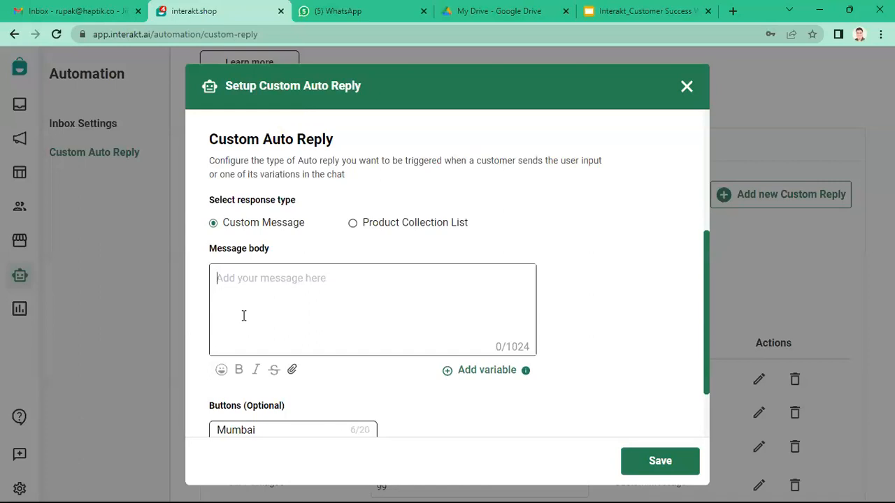
Remove all three city buttons from the reply and close the Custom Auto Reply setup without saving
scroll(244, 315, down, 2)
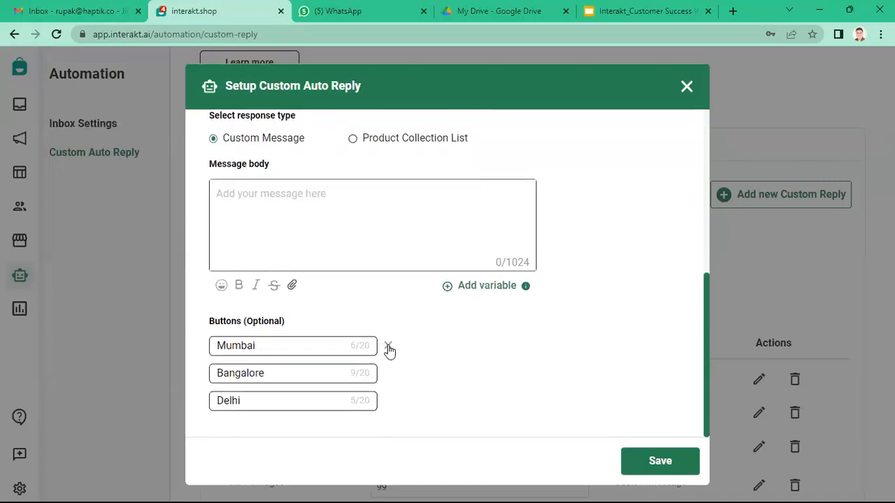
click(389, 347)
click(389, 346)
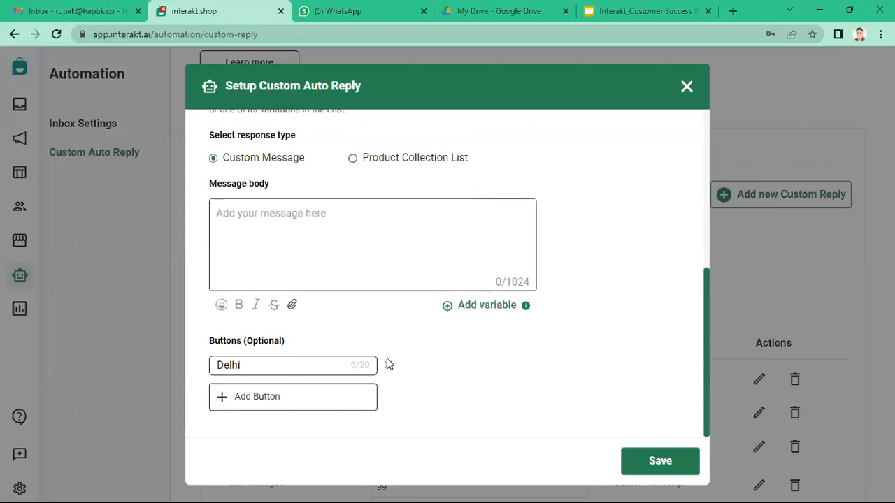
click(389, 365)
scroll(362, 307, up, 1)
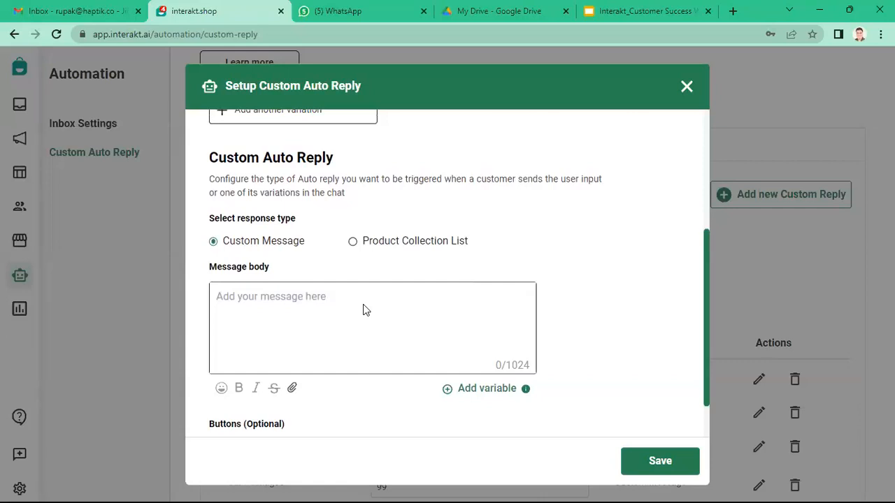
scroll(363, 307, up, 3)
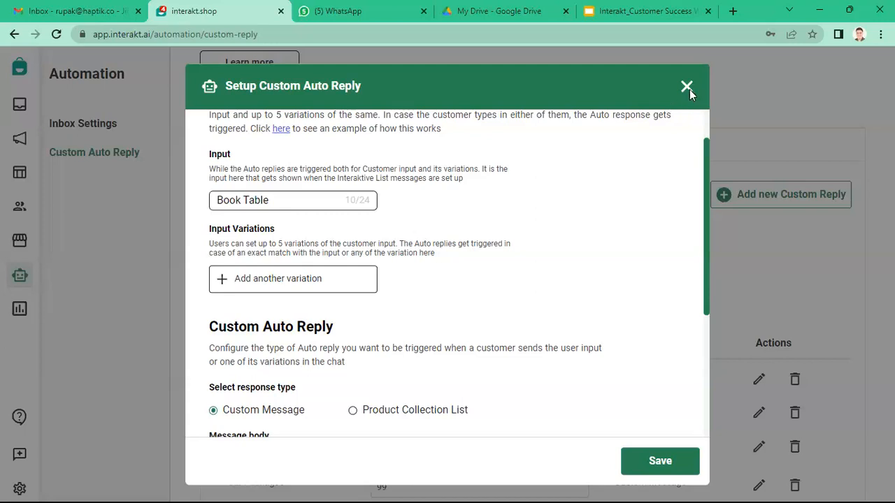
click(687, 87)
Switch to the Google Slides webinar deck and select the Questions & Answers slide
click(643, 11)
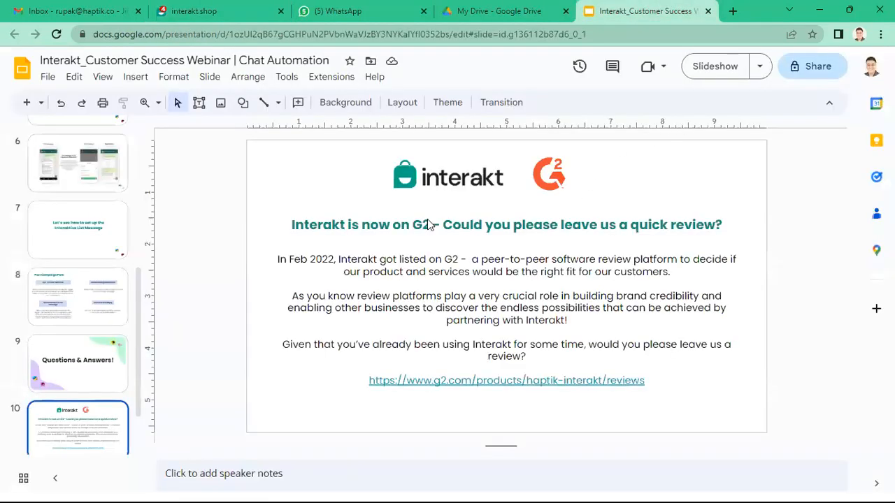
click(65, 372)
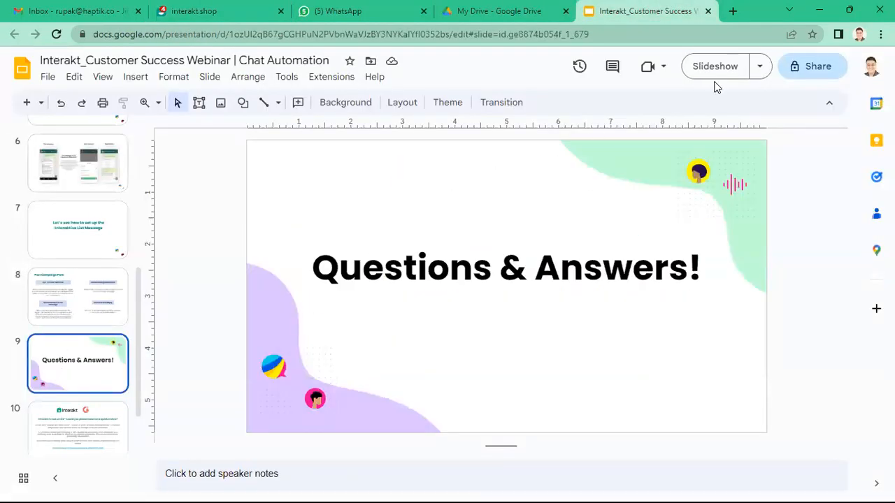